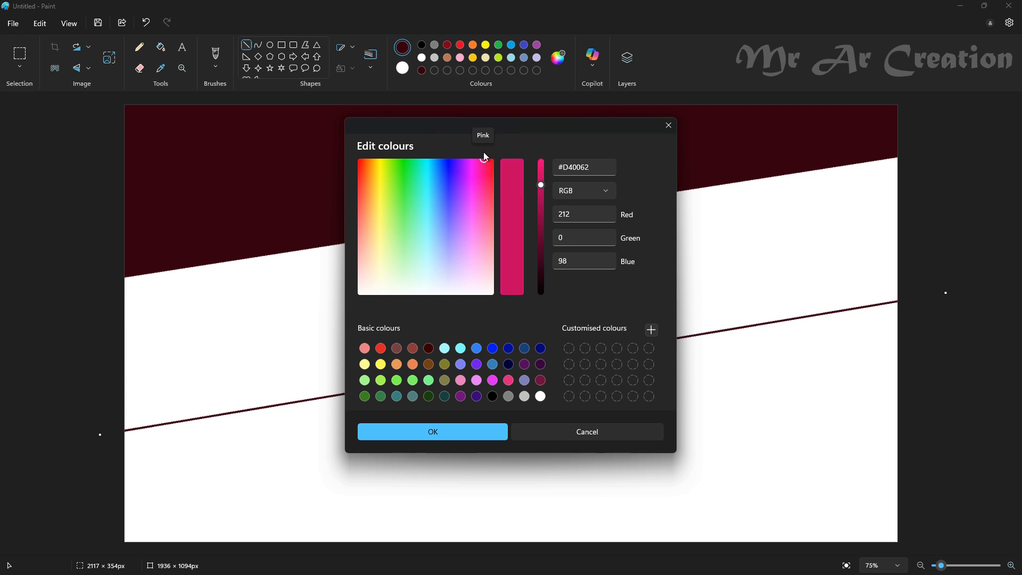
- Fill the diagonal band below the dark maroon area with pink #D40062
{"action": "left_click", "coordinate": [481, 432]}
{"action": "left_click", "coordinate": [161, 47]}
{"action": "left_click", "coordinate": [453, 246]}
- Draw a pink diagonal line about 1900 × 329 px across the lower white area, roughly parallel to the bands above
{"action": "left_click", "coordinate": [246, 44]}
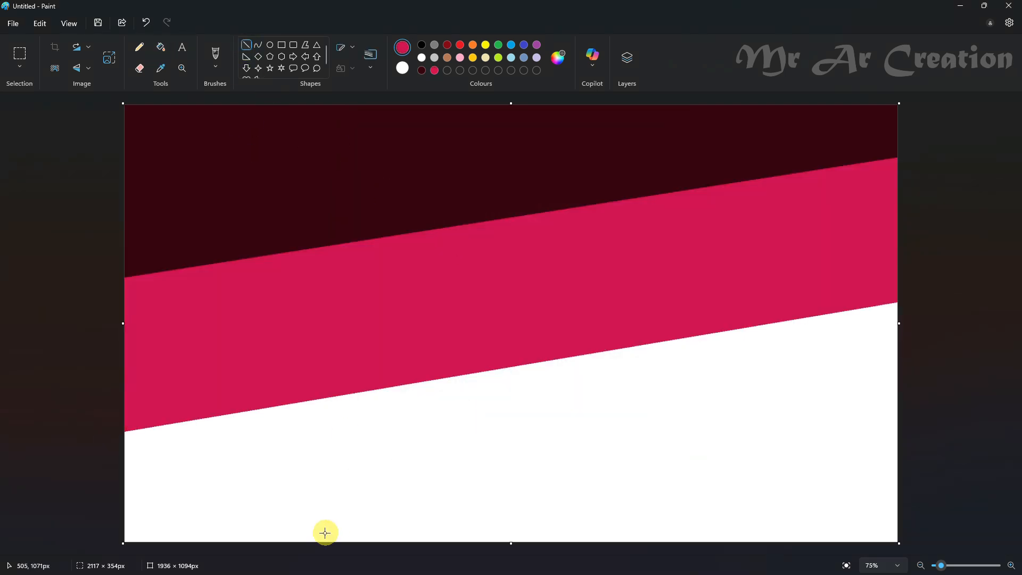
{"action": "left_click_drag", "start_coordinate": [277, 530], "coordinate": [1003, 393]}
{"action": "left_click_drag", "start_coordinate": [851, 420], "coordinate": [764, 431]}
{"action": "left_click_drag", "start_coordinate": [915, 404], "coordinate": [947, 408]}
{"action": "left_click_drag", "start_coordinate": [811, 432], "coordinate": [796, 434]}
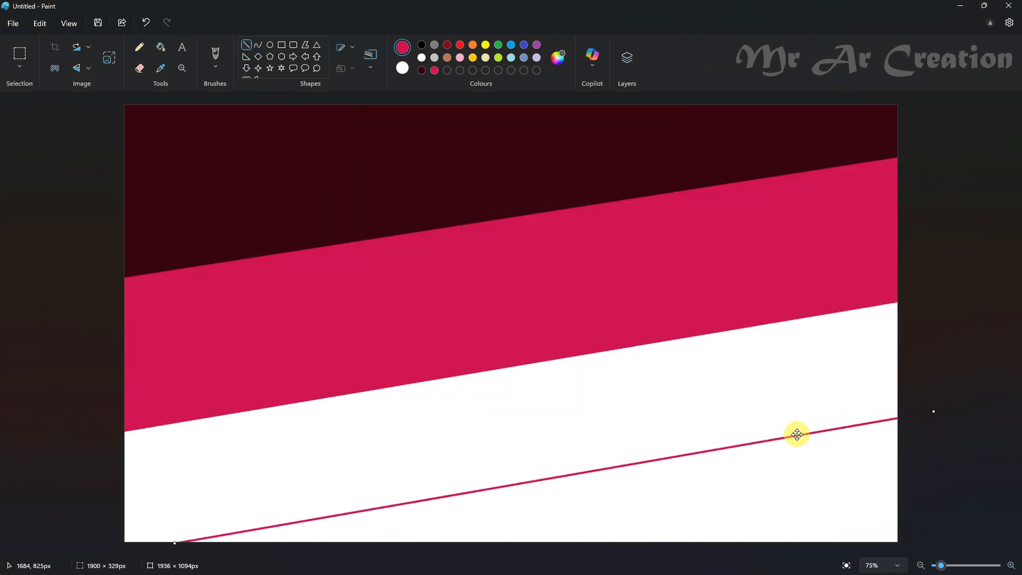
- Fill the white band between the pink area and the new line with a custom light orange
{"action": "left_click", "coordinate": [558, 59]}
{"action": "left_click_drag", "start_coordinate": [366, 212], "coordinate": [375, 240]}
{"action": "left_click", "coordinate": [421, 427]}
{"action": "left_click", "coordinate": [161, 47]}
{"action": "left_click", "coordinate": [527, 372]}
- Fill the remaining white corner below the lowest diagonal line with a custom pale yellow
{"action": "left_click", "coordinate": [559, 58]}
{"action": "left_click", "coordinate": [433, 431]}
{"action": "left_click", "coordinate": [532, 506]}
- Resize the image width to 1 px and stretch it back to 1936 px to turn the bands into a gradient
{"action": "left_click", "coordinate": [109, 57]}
{"action": "left_click", "coordinate": [519, 238]}
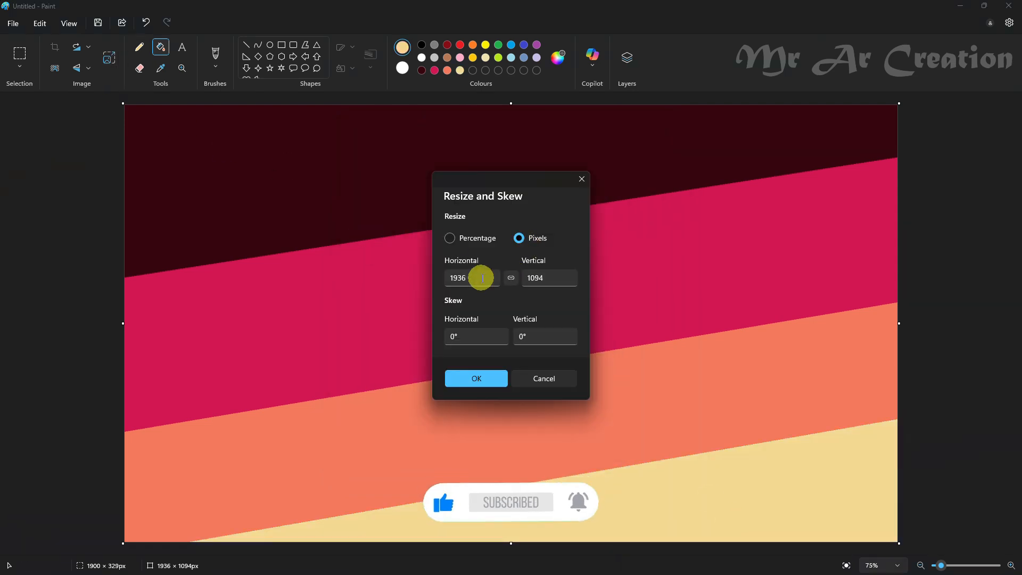
{"action": "double_click", "coordinate": [482, 277]}
{"action": "key", "text": "BackSpace"}
{"action": "type", "text": "1"}
{"action": "left_click", "coordinate": [476, 377]}
{"action": "key", "text": "ctrl+w"}
{"action": "left_click", "coordinate": [518, 238]}
{"action": "double_click", "coordinate": [479, 277]}
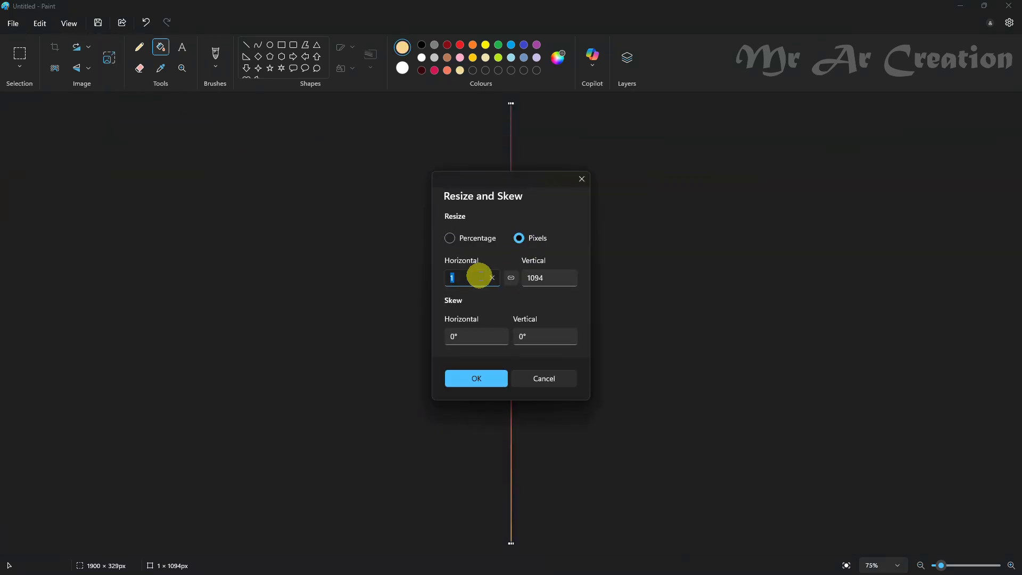
{"action": "left_click", "coordinate": [477, 373]}
- Smooth the gradient by resizing only the image height to 5 px and back to 1094 px
{"action": "left_click", "coordinate": [110, 59]}
{"action": "left_click", "coordinate": [518, 238]}
{"action": "left_click", "coordinate": [514, 277]}
{"action": "double_click", "coordinate": [537, 276]}
{"action": "key", "text": "BackSpace"}
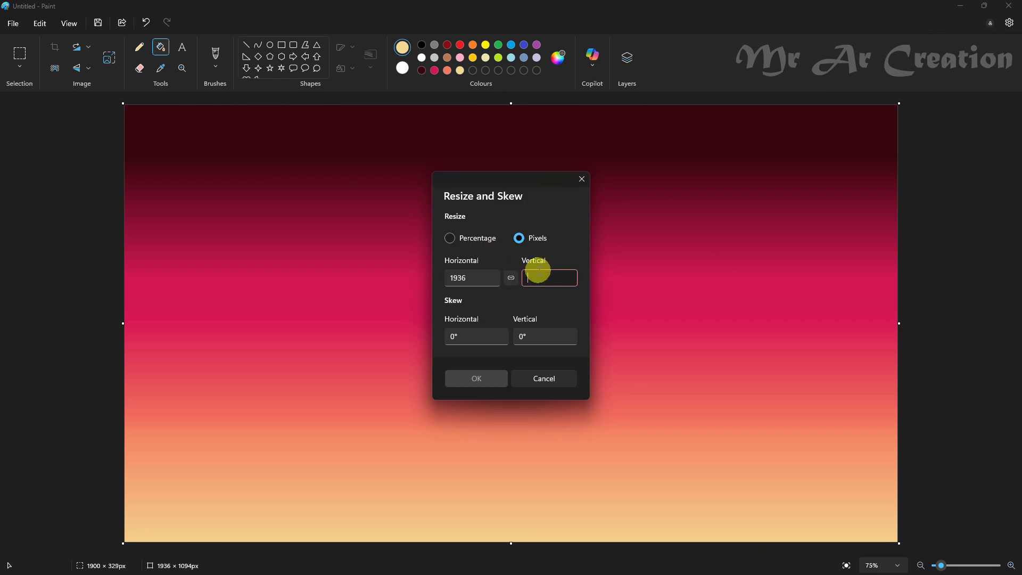
{"action": "type", "text": "5"}
{"action": "left_click", "coordinate": [484, 379]}
{"action": "key", "text": "ctrl+w"}
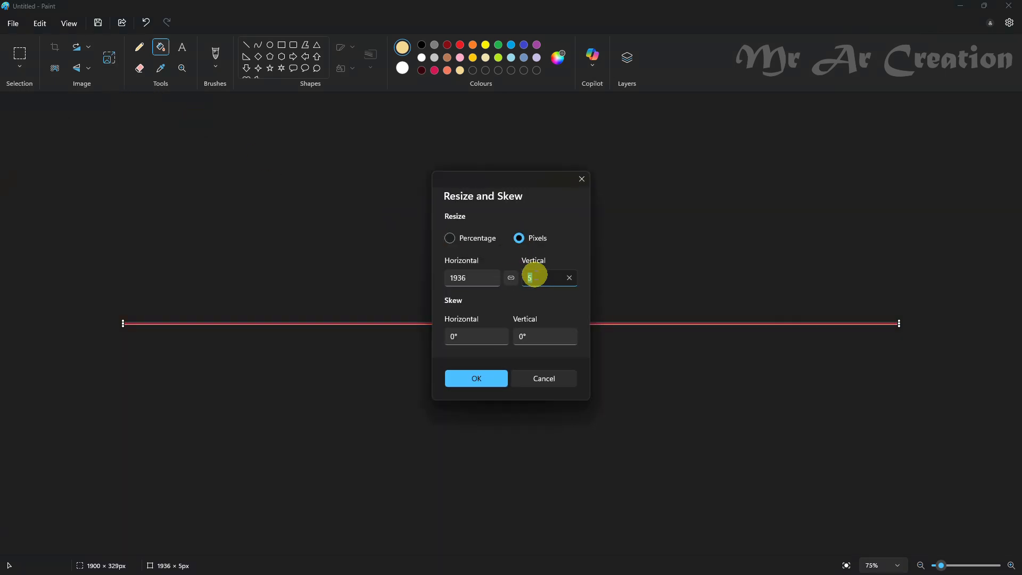
{"action": "left_click", "coordinate": [499, 379]}
- Squash the whole gradient into the lower part of the canvas at about 445 px high and flip it vertically
{"action": "left_click", "coordinate": [20, 66]}
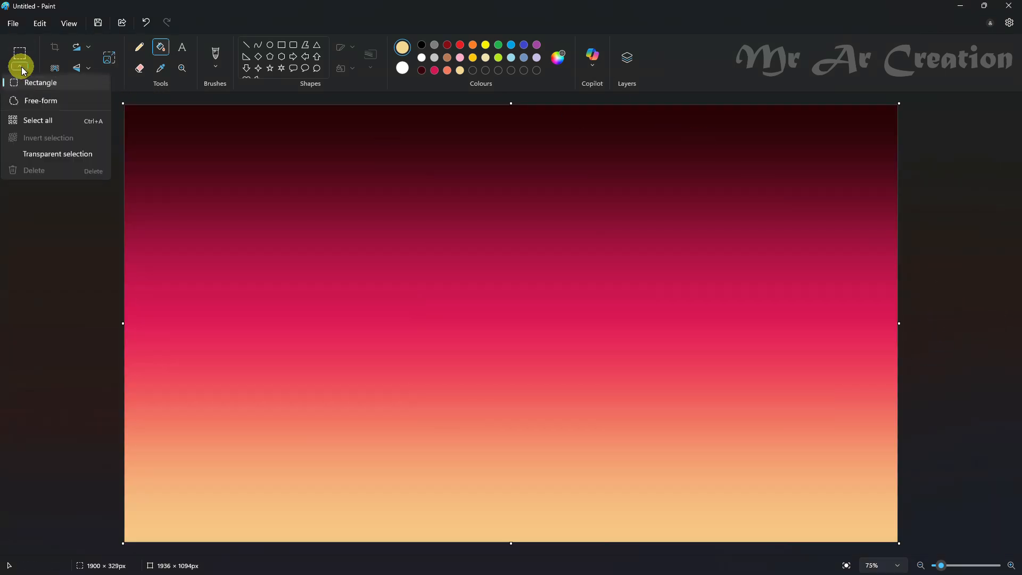
{"action": "left_click", "coordinate": [31, 119]}
{"action": "left_click_drag", "start_coordinate": [474, 128], "coordinate": [666, 361]}
{"action": "right_click", "coordinate": [529, 422]}
{"action": "mouse_move", "coordinate": [559, 379]}
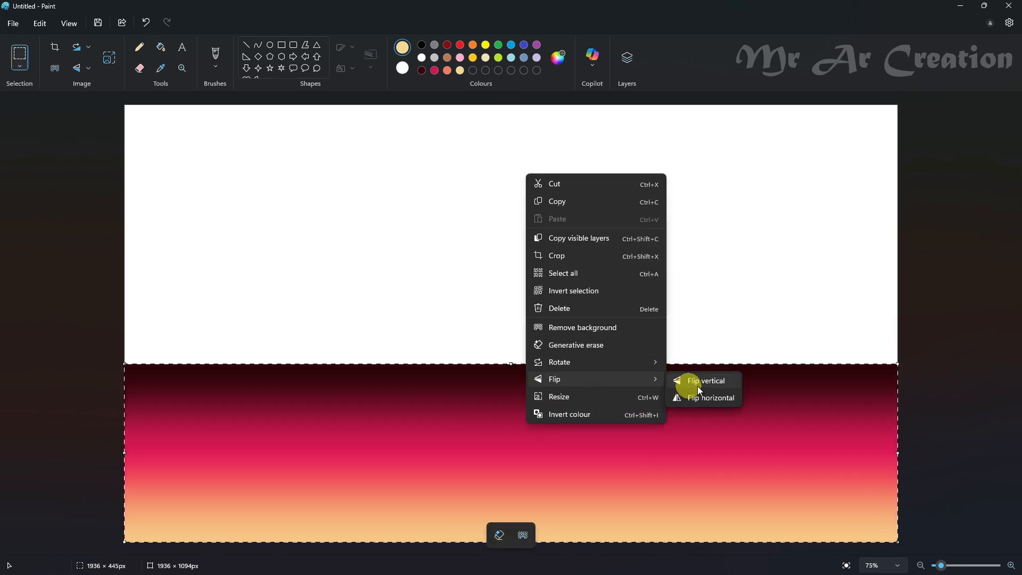
{"action": "left_click", "coordinate": [696, 381]}
- Place a vertically flipped copy of the gradient above the lower one and stretch it to about 1969 × 744 px
{"action": "left_click_drag", "start_coordinate": [511, 364], "coordinate": [576, 126]}
{"action": "right_click", "coordinate": [621, 383]}
{"action": "mouse_move", "coordinate": [664, 346]}
{"action": "left_click", "coordinate": [788, 346]}
{"action": "left_click_drag", "start_coordinate": [893, 174], "coordinate": [907, 174]}
{"action": "left_click_drag", "start_coordinate": [515, 249], "coordinate": [568, 399]}
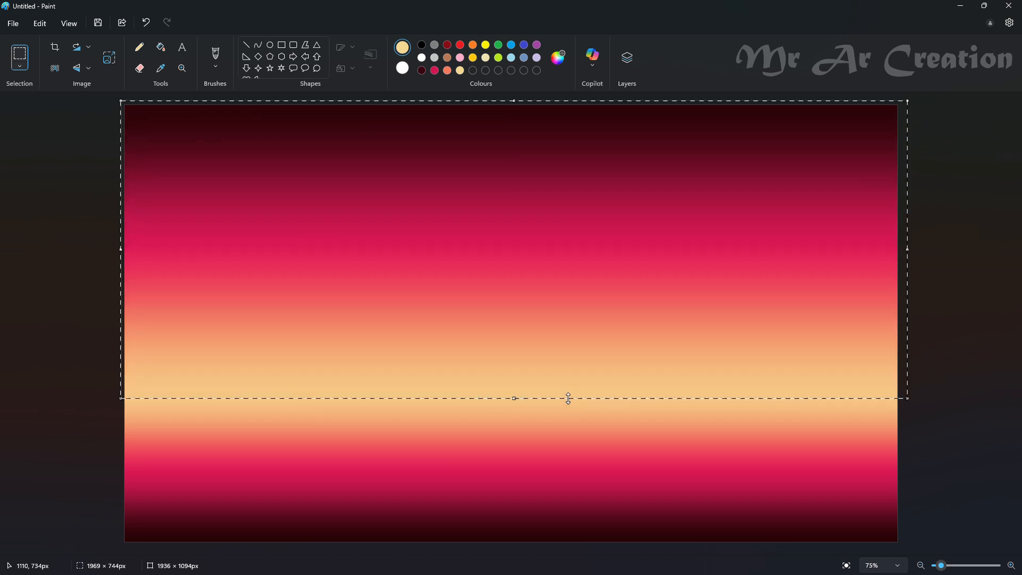
{"action": "left_click", "coordinate": [954, 320]}
- Add a new layer above the gradient and set the drawing colour to black
{"action": "left_click", "coordinate": [627, 57]}
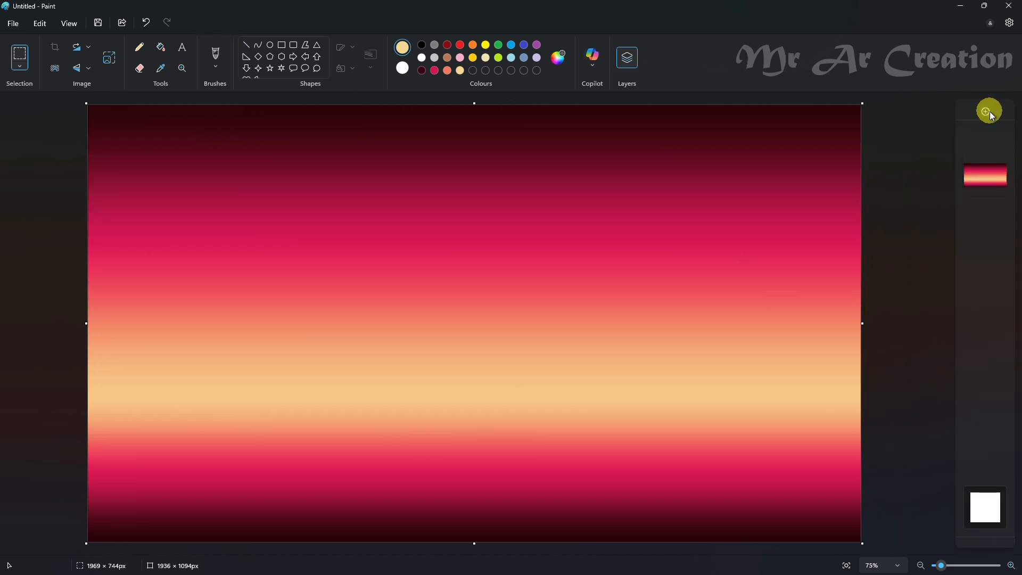
{"action": "left_click", "coordinate": [986, 112]}
{"action": "left_click", "coordinate": [246, 45]}
{"action": "left_click", "coordinate": [421, 44]}
- Sketch a mountain range outline with a closing horizon line across the canvas and fill it with black
{"action": "left_click_drag", "start_coordinate": [81, 393], "coordinate": [1012, 408]}
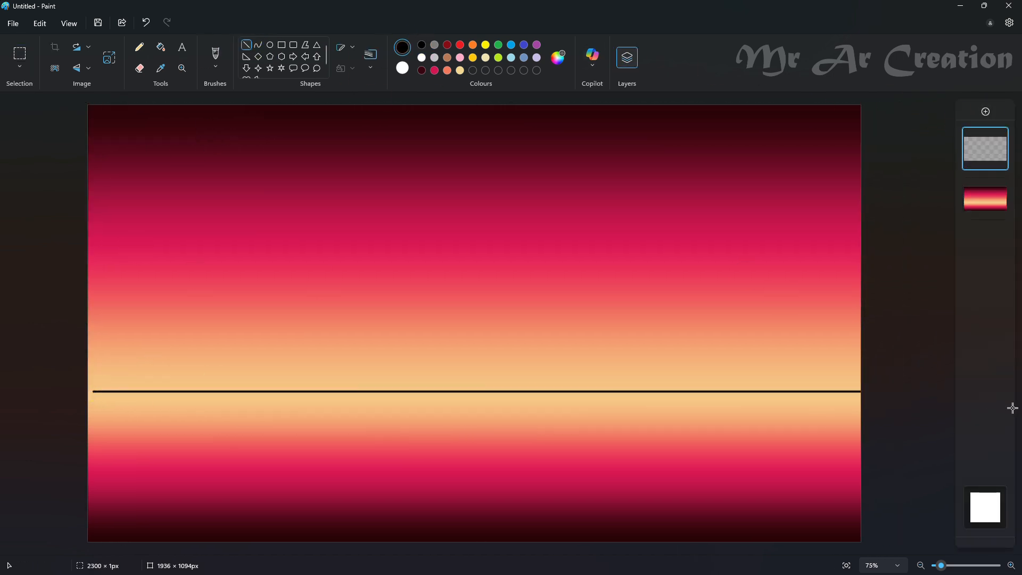
{"action": "key", "text": "ctrl+z"}
{"action": "left_click", "coordinate": [139, 47]}
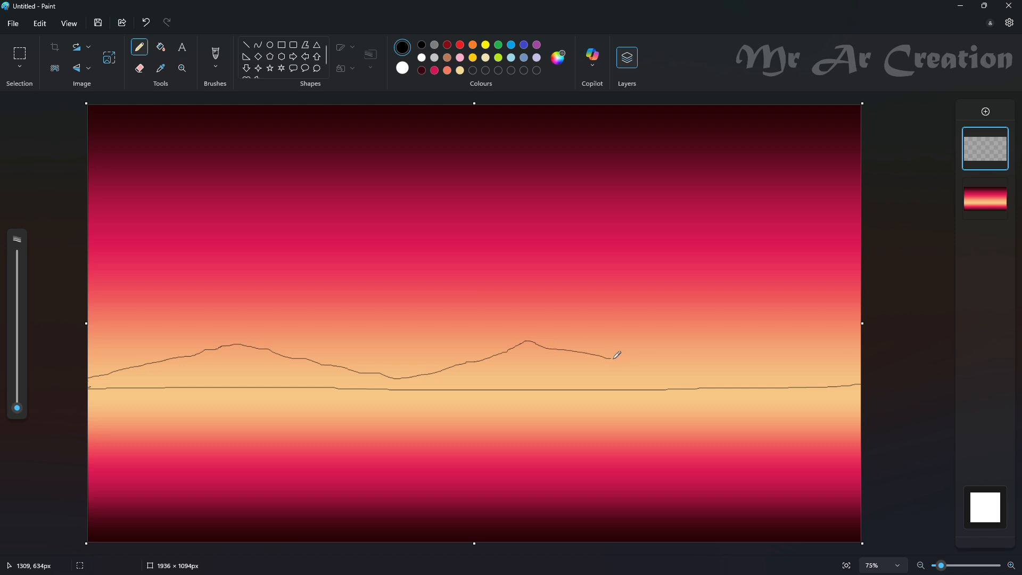
{"action": "left_click", "coordinate": [161, 47]}
{"action": "left_click", "coordinate": [246, 362]}
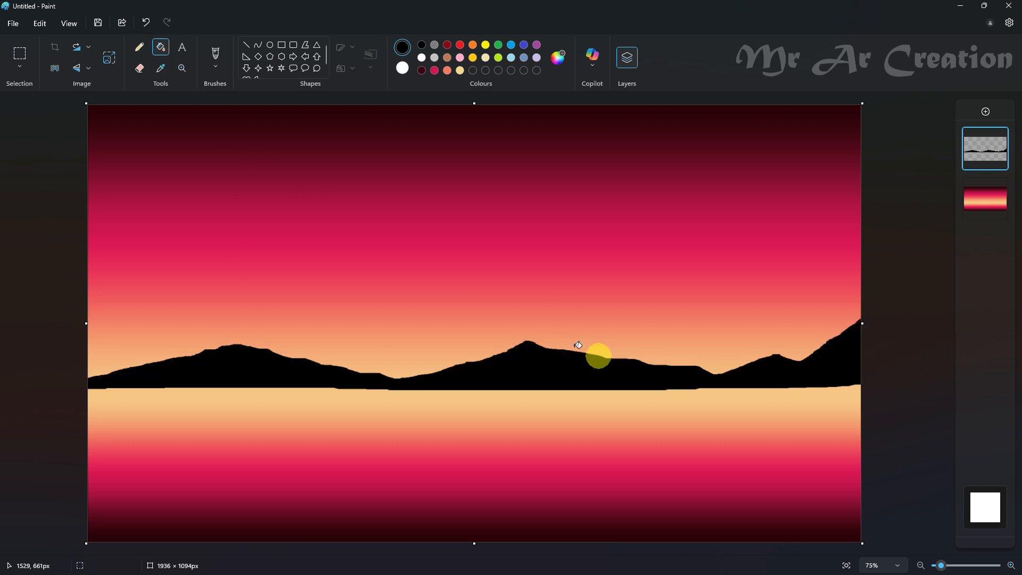
- Raise the leftmost mountain with a taller peak and extra ridges in pencil, filling the additions with black
{"action": "left_click", "coordinate": [140, 47]}
{"action": "left_click_drag", "start_coordinate": [283, 355], "coordinate": [242, 333]}
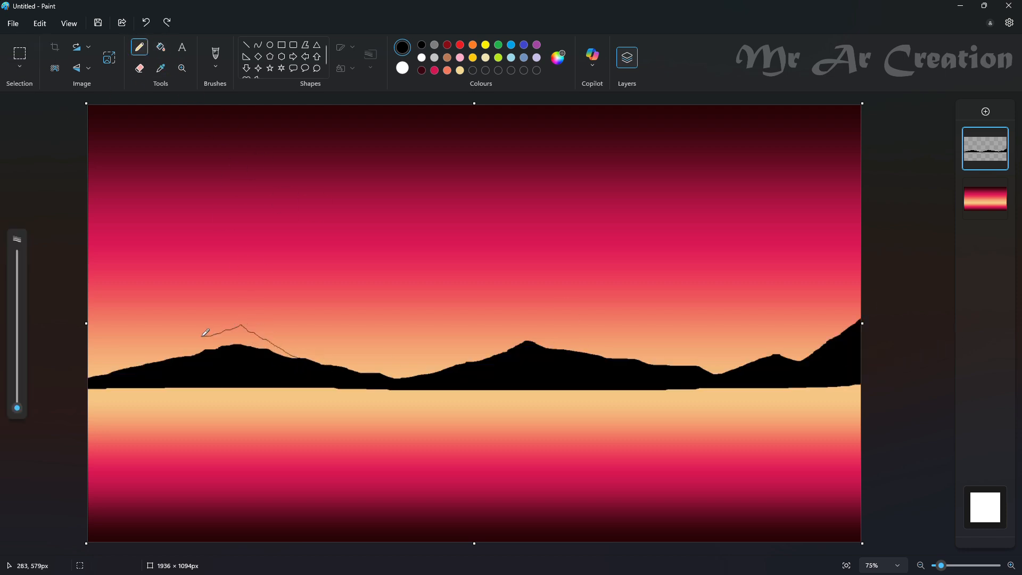
{"action": "left_click", "coordinate": [161, 47]}
{"action": "left_click", "coordinate": [178, 344]}
{"action": "left_click", "coordinate": [140, 51]}
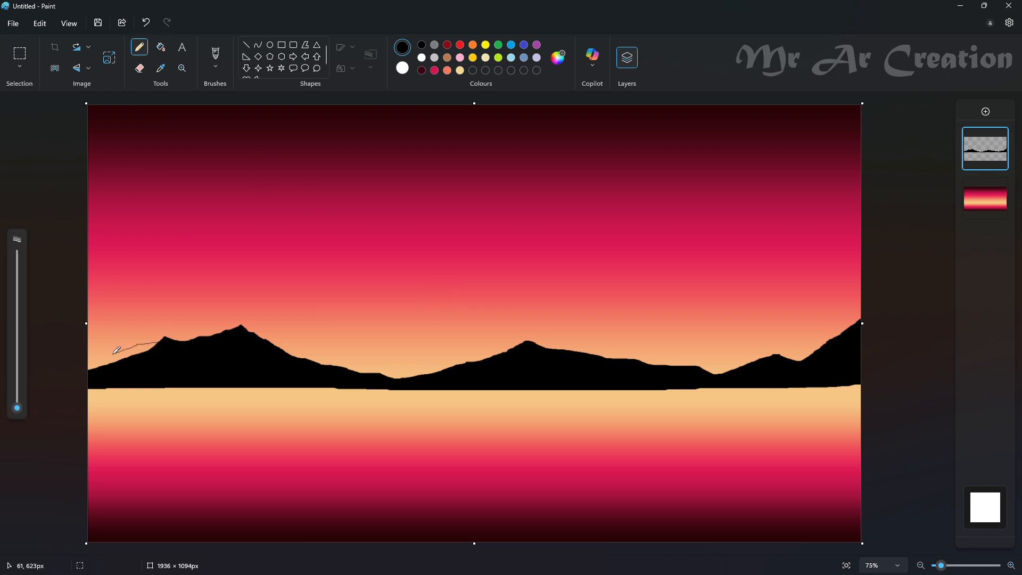
{"action": "left_click", "coordinate": [165, 49]}
{"action": "left_click", "coordinate": [134, 354]}
- Delete the uneven strip along the base of the mountains to leave a straight horizon edge
{"action": "left_click", "coordinate": [19, 55]}
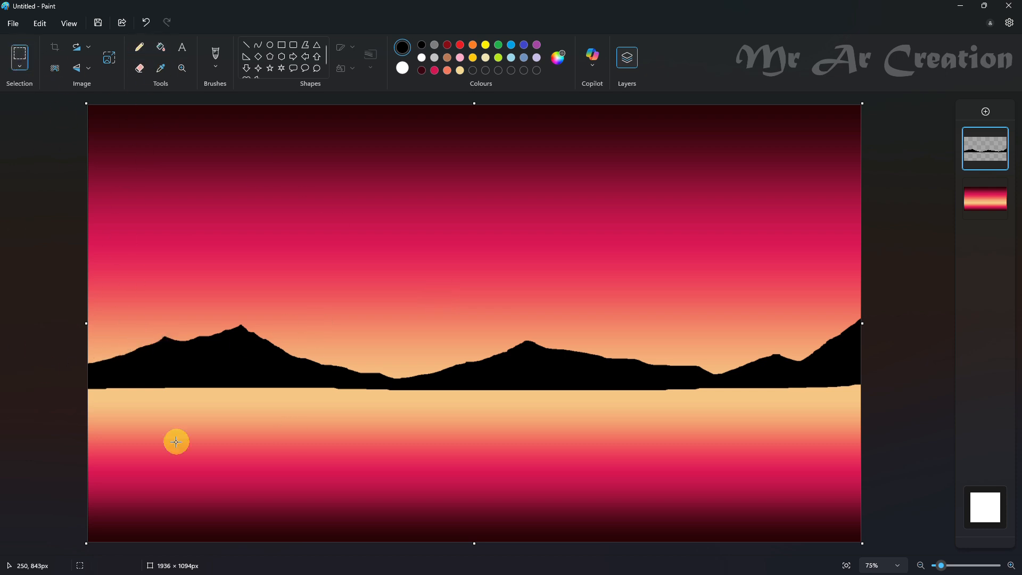
{"action": "left_click_drag", "start_coordinate": [825, 492], "coordinate": [962, 499]}
{"action": "key", "text": "Delete"}
- Select the mountain range, widen it to about 2005 px and shift it slightly down
{"action": "left_click_drag", "start_coordinate": [87, 286], "coordinate": [915, 427]}
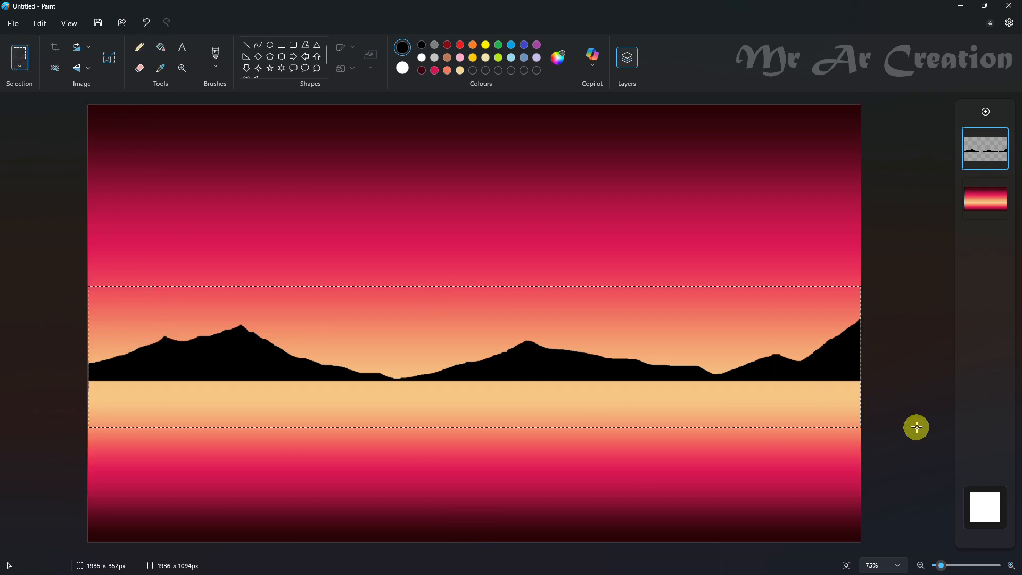
{"action": "left_click_drag", "start_coordinate": [861, 356], "coordinate": [890, 357]}
{"action": "left_click_drag", "start_coordinate": [755, 356], "coordinate": [750, 360]}
{"action": "left_click", "coordinate": [913, 273]}
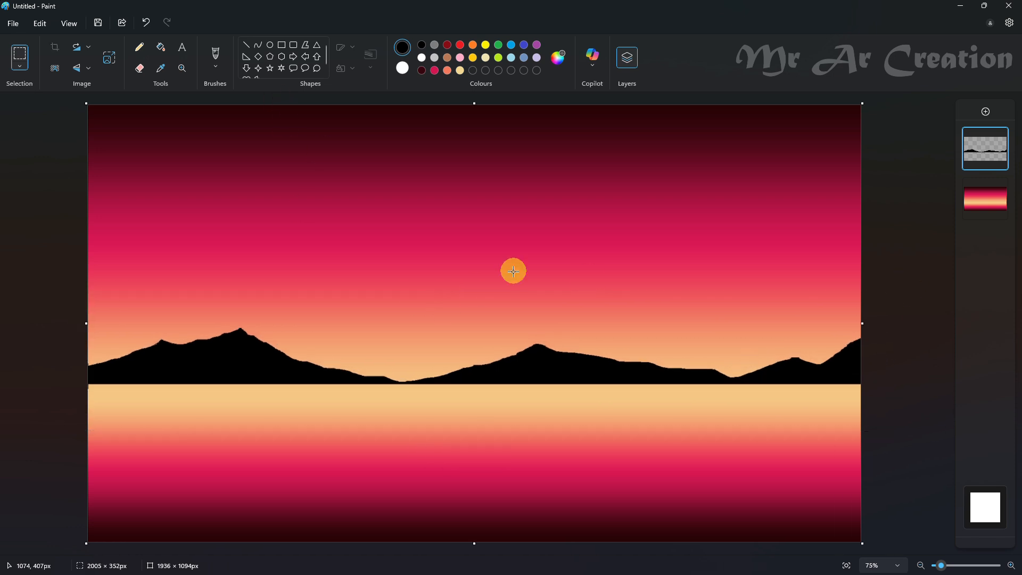
- Sketch the outline of a jagged shoreline tapering from the lower-left edge of the canvas, erasing stray pencil marks
{"action": "scroll", "coordinate": [348, 379], "scroll_direction": "down", "scroll_amount": 3}
{"action": "left_click", "coordinate": [139, 47]}
{"action": "scroll", "coordinate": [231, 467], "scroll_direction": "up", "scroll_amount": 5}
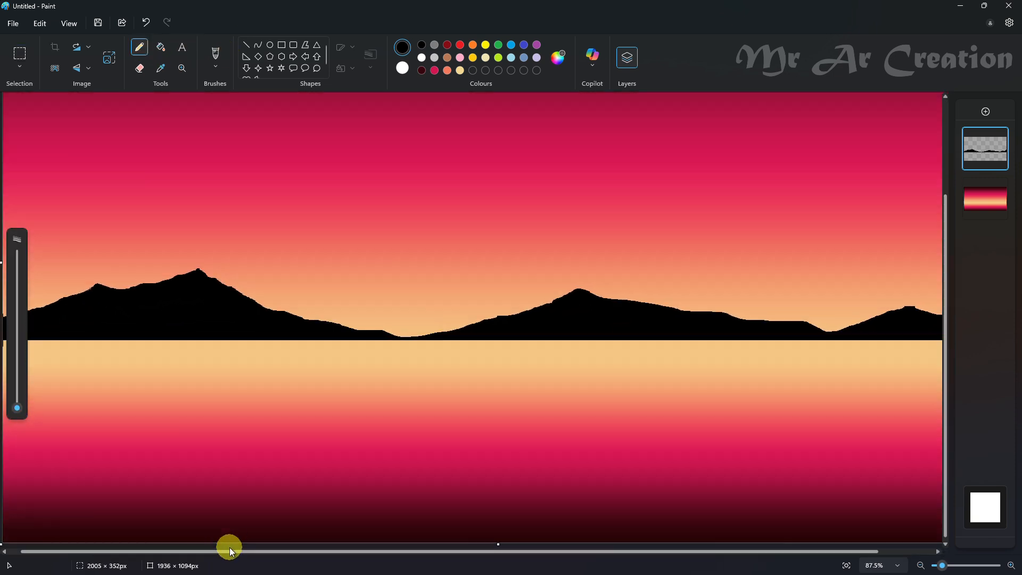
{"action": "left_click_drag", "start_coordinate": [229, 549], "coordinate": [170, 548]}
{"action": "scroll", "coordinate": [84, 471], "scroll_direction": "down", "scroll_amount": 1}
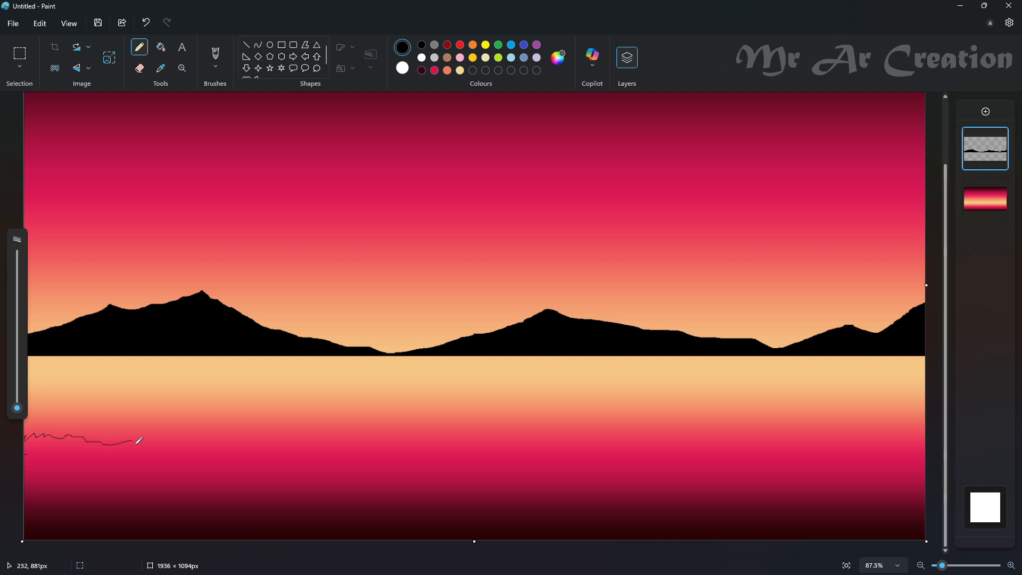
{"action": "left_click", "coordinate": [325, 487]}
{"action": "left_click", "coordinate": [139, 69]}
{"action": "left_click_drag", "start_coordinate": [17, 376], "coordinate": [17, 340]}
{"action": "mouse_move", "coordinate": [296, 477]}
{"action": "left_mouse_down"}
{"action": "mouse_move", "coordinate": [441, 495]}
{"action": "mouse_move", "coordinate": [287, 470]}
{"action": "left_mouse_up"}
{"action": "left_click", "coordinate": [141, 47]}
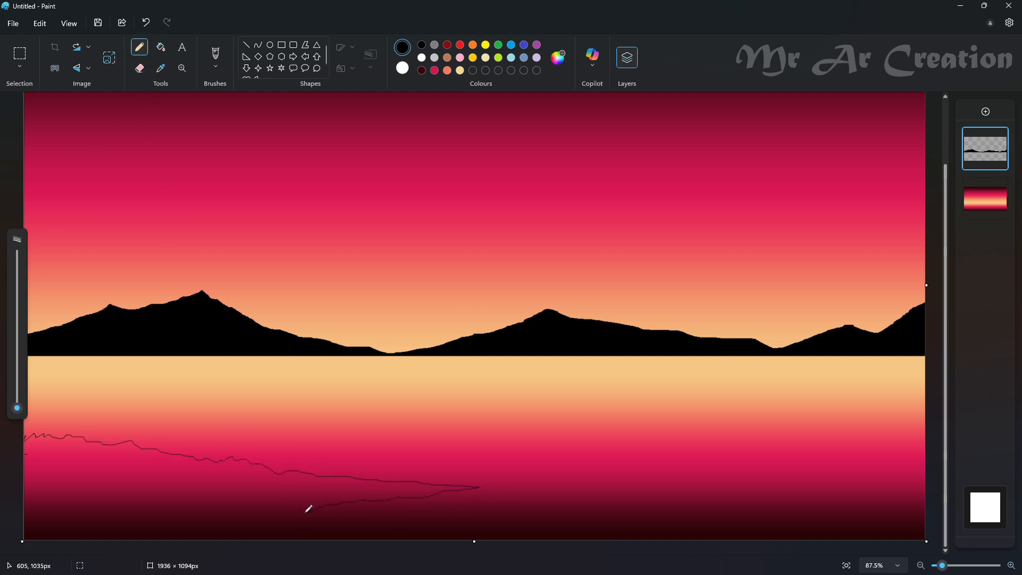
{"action": "left_click", "coordinate": [161, 47]}
{"action": "left_click", "coordinate": [135, 465]}
{"action": "left_click", "coordinate": [146, 22]}
- Close the gaps in the shoreline outline with the pencil and fill the shape with black
{"action": "left_click", "coordinate": [139, 47]}
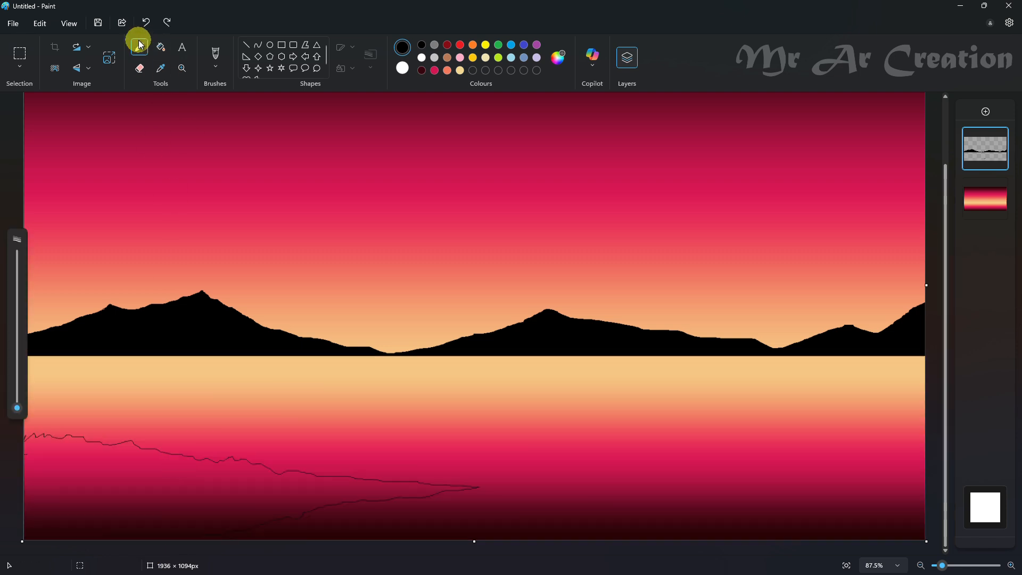
{"action": "scroll", "coordinate": [445, 468], "scroll_direction": "up", "scroll_amount": 5}
{"action": "scroll", "coordinate": [445, 469], "scroll_direction": "up", "scroll_amount": 2}
{"action": "left_click_drag", "start_coordinate": [393, 552], "coordinate": [213, 550]}
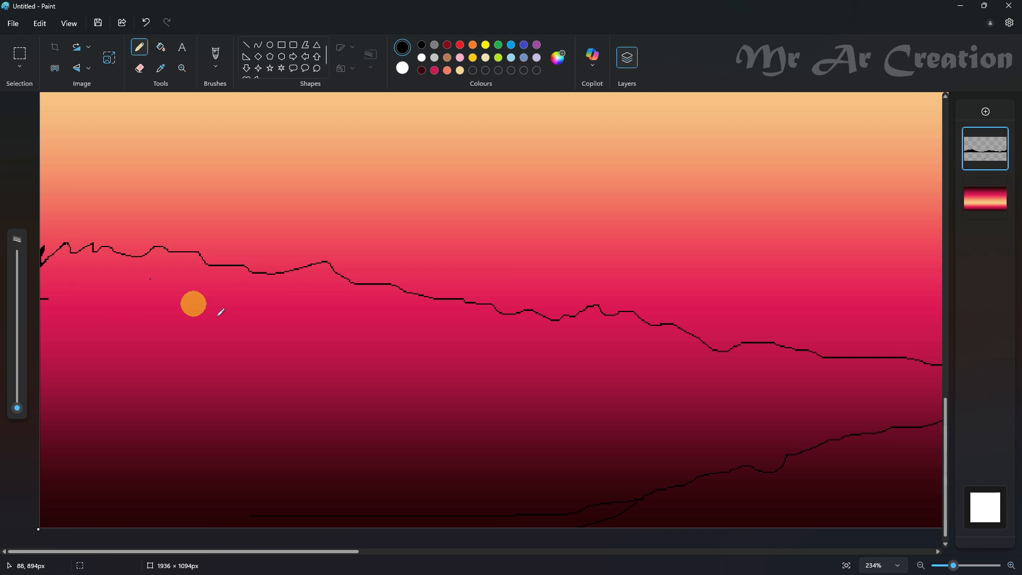
{"action": "scroll", "coordinate": [618, 430], "scroll_direction": "down", "scroll_amount": 3}
{"action": "scroll", "coordinate": [830, 445], "scroll_direction": "up", "scroll_amount": 5}
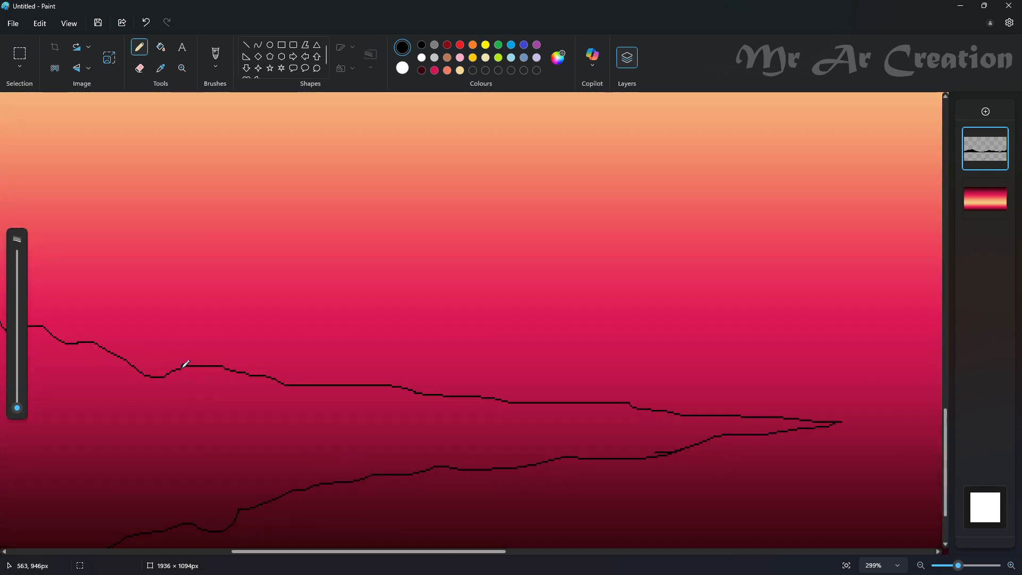
{"action": "left_click", "coordinate": [161, 47]}
{"action": "left_click", "coordinate": [184, 417]}
- Select the black shoreline shape, cut it out of the layer and paste it back as a movable piece
{"action": "scroll", "coordinate": [184, 417], "scroll_direction": "down", "scroll_amount": 8}
{"action": "left_click", "coordinate": [846, 565]}
{"action": "left_click", "coordinate": [20, 54]}
{"action": "left_click_drag", "start_coordinate": [516, 442], "coordinate": [87, 542]}
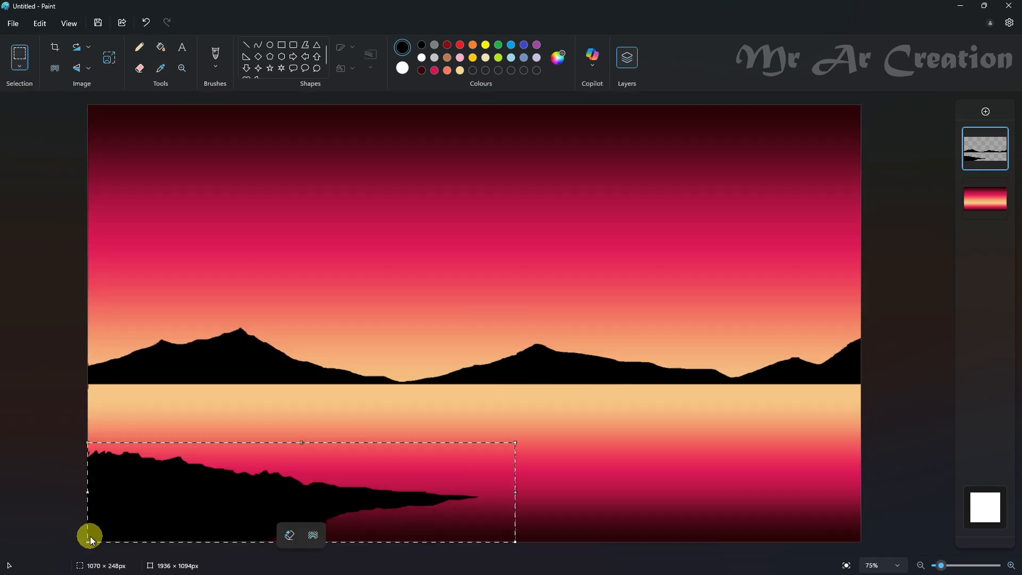
{"action": "right_click", "coordinate": [274, 511]}
{"action": "left_click", "coordinate": [297, 290]}
{"action": "left_click_drag", "start_coordinate": [515, 442], "coordinate": [213, 483]}
{"action": "right_click", "coordinate": [166, 499]}
{"action": "left_click", "coordinate": [210, 264]}
{"action": "right_click", "coordinate": [210, 264]}
{"action": "left_click", "coordinate": [229, 309]}
- Enlarge the pasted shoreline to about 1205 × 356 px and position it in the lower-left corner of the canvas
{"action": "left_click_drag", "start_coordinate": [181, 136], "coordinate": [554, 571]}
{"action": "left_click_drag", "start_coordinate": [399, 497], "coordinate": [405, 483]}
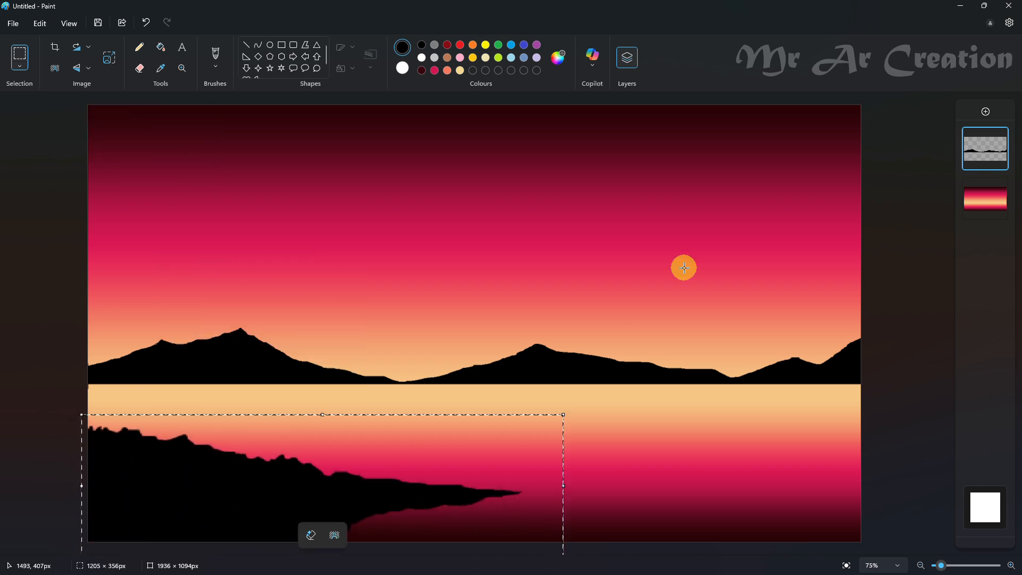
{"action": "left_click", "coordinate": [684, 268]}
- Add another layer on top and try a curved 18 px black pencil stroke rising from the shoreline
{"action": "left_click", "coordinate": [140, 48]}
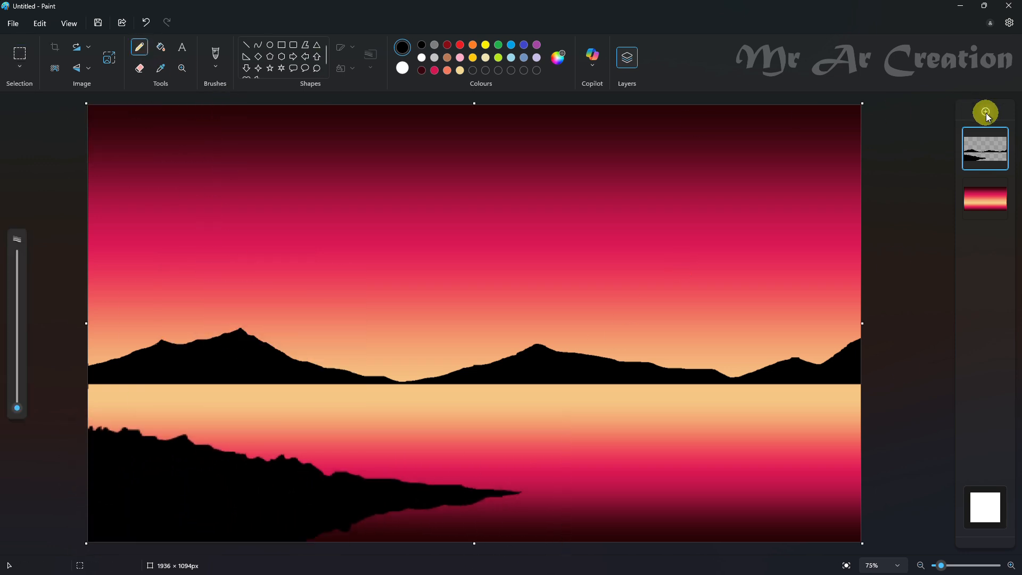
{"action": "left_click", "coordinate": [986, 111]}
{"action": "left_click_drag", "start_coordinate": [16, 407], "coordinate": [33, 379]}
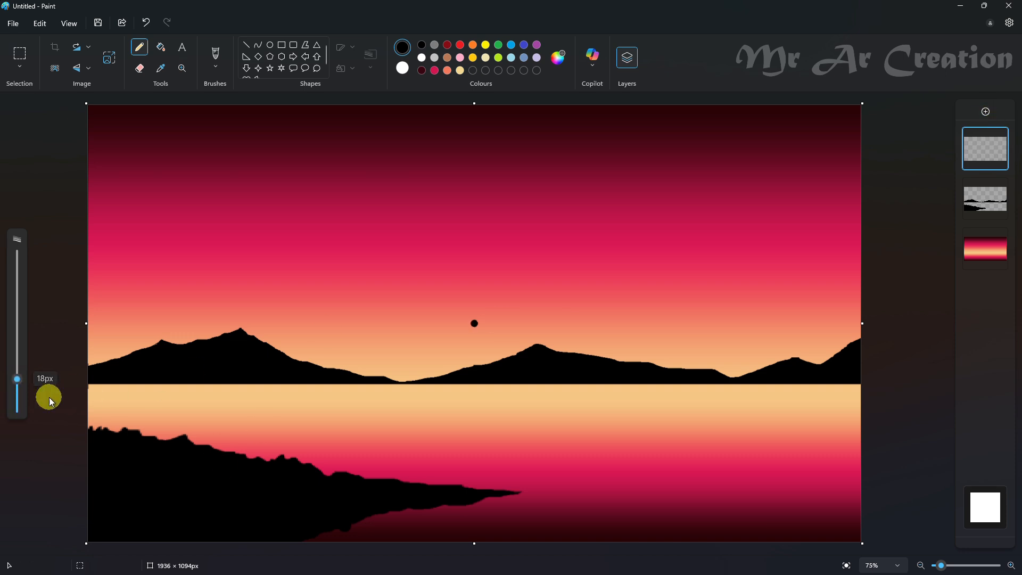
{"action": "mouse_move", "coordinate": [226, 451]}
{"action": "left_mouse_down"}
{"action": "mouse_move", "coordinate": [304, 381]}
{"action": "mouse_move", "coordinate": [440, 279]}
{"action": "left_mouse_up"}
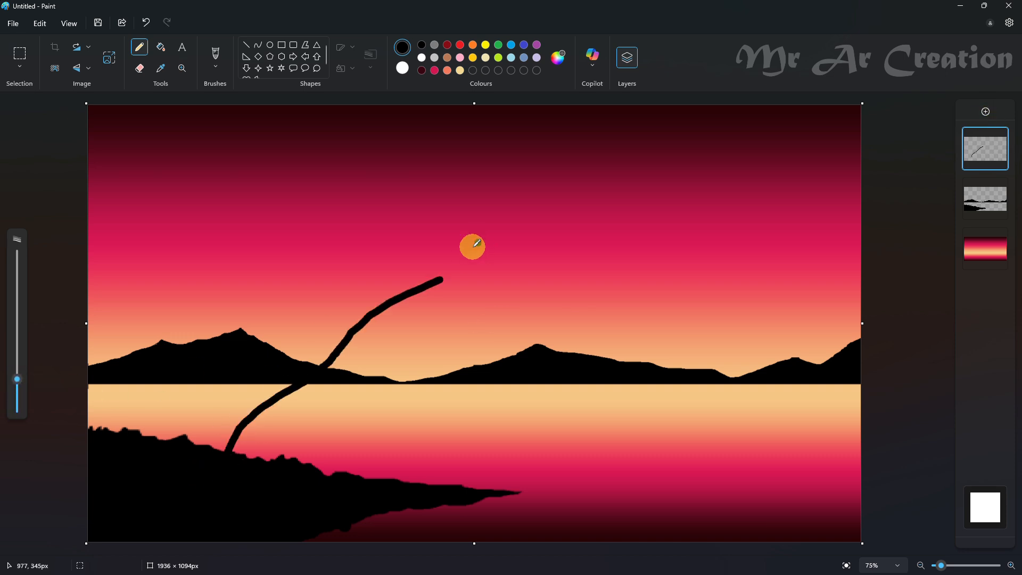
{"action": "key", "text": "ctrl+z"}
- Fill the mountains on their own layer with a dark red sampled from the upper sky
{"action": "left_click", "coordinate": [162, 71]}
{"action": "left_click", "coordinate": [274, 148]}
{"action": "left_click", "coordinate": [162, 49]}
{"action": "left_click", "coordinate": [210, 279]}
{"action": "key", "text": "ctrl+z"}
{"action": "left_click", "coordinate": [984, 249]}
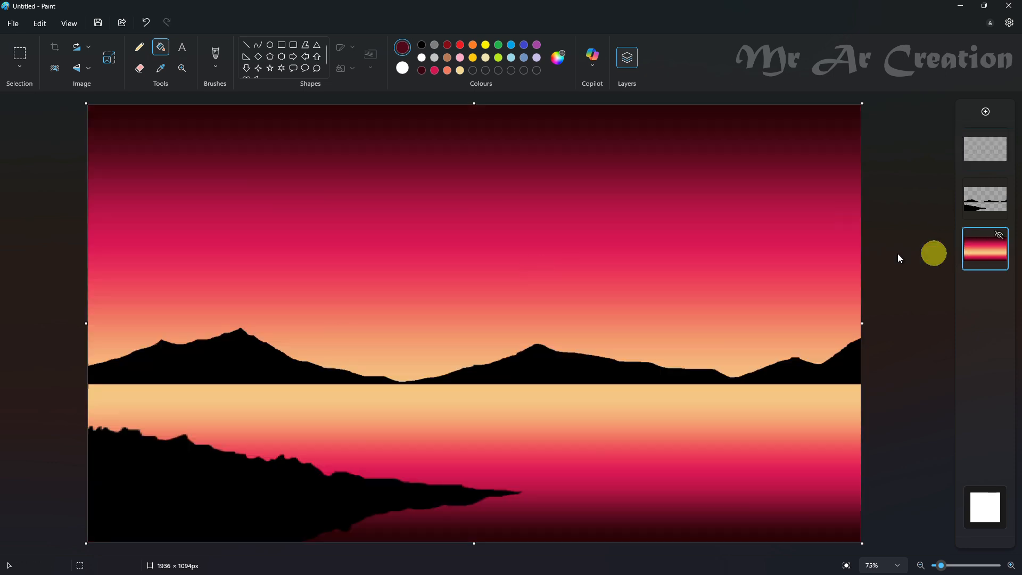
{"action": "left_click", "coordinate": [1002, 200]}
{"action": "left_click", "coordinate": [258, 356]}
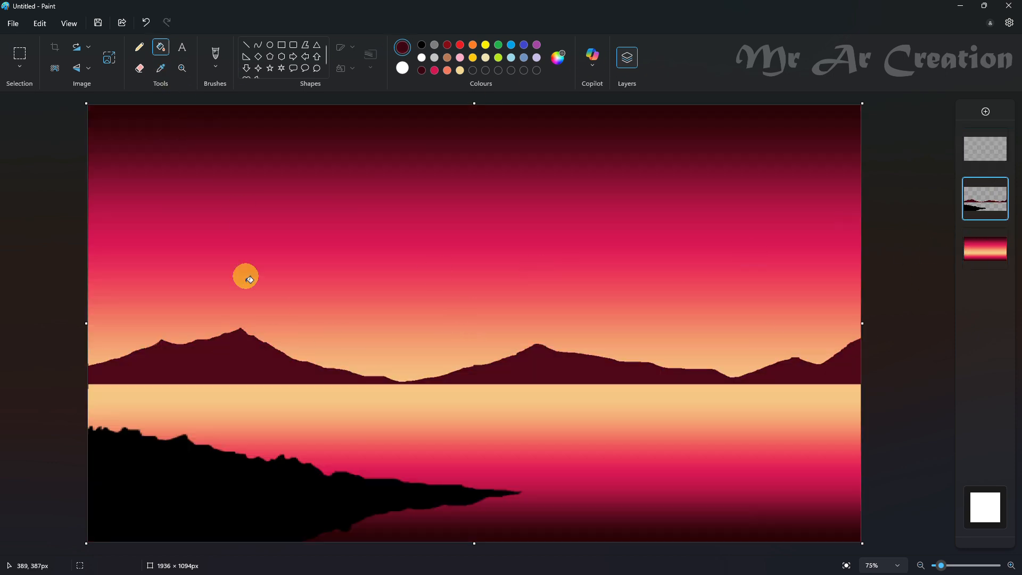
- Refill the mountains with a darker red (#210008) sampled near the sky's upper edge, and switch to a black pencil
{"action": "left_click", "coordinate": [558, 57]}
{"action": "left_click", "coordinate": [668, 125]}
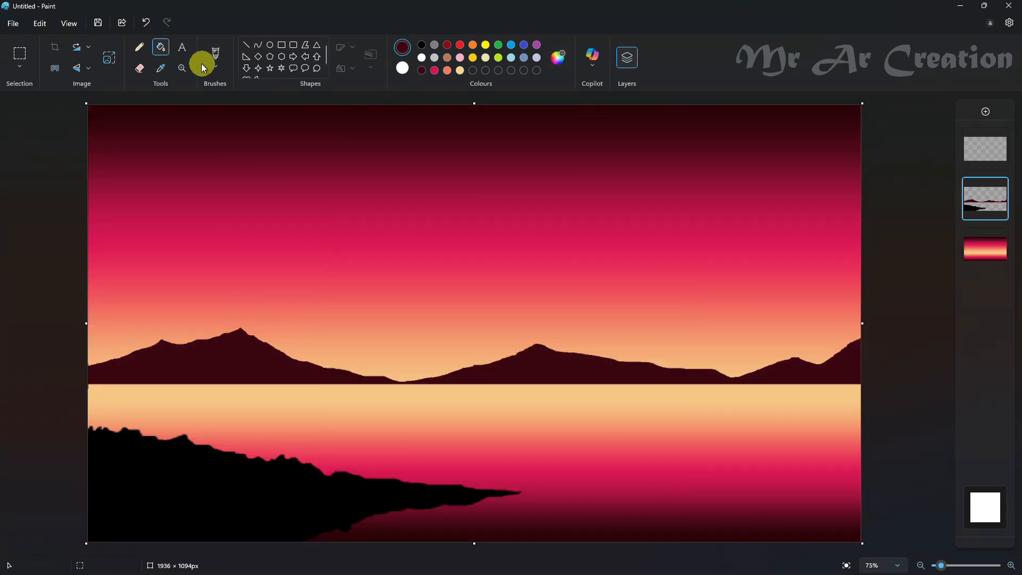
{"action": "left_click", "coordinate": [161, 68]}
{"action": "left_click", "coordinate": [230, 127]}
{"action": "left_click", "coordinate": [255, 351]}
{"action": "left_click", "coordinate": [558, 58]}
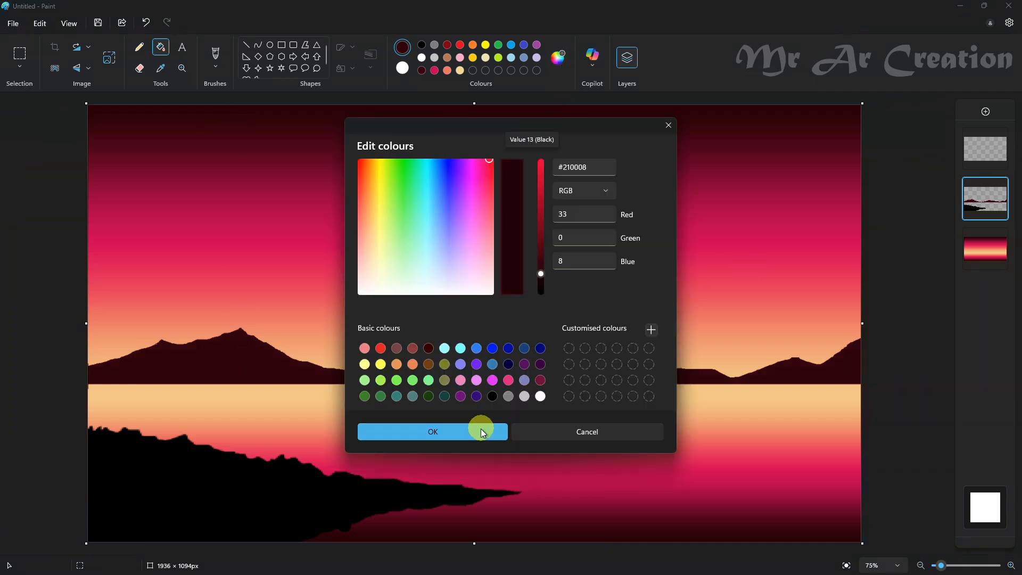
{"action": "left_click", "coordinate": [478, 428]}
{"action": "left_click", "coordinate": [139, 47]}
{"action": "left_click", "coordinate": [422, 44]}
{"action": "mouse_move", "coordinate": [236, 459]}
{"action": "left_mouse_down"}
{"action": "mouse_move", "coordinate": [256, 443]}
{"action": "mouse_move", "coordinate": [268, 396]}
{"action": "mouse_move", "coordinate": [321, 393]}
{"action": "left_mouse_up"}
{"action": "key", "text": "ctrl+z"}
{"action": "key", "text": "ctrl+z"}
{"action": "mouse_move", "coordinate": [258, 460]}
{"action": "left_mouse_down"}
{"action": "mouse_move", "coordinate": [284, 410]}
{"action": "mouse_move", "coordinate": [359, 361]}
{"action": "left_mouse_up"}
{"action": "key", "text": "ctrl+z"}
{"action": "left_click", "coordinate": [161, 46]}
{"action": "key", "text": "ctrl+z"}
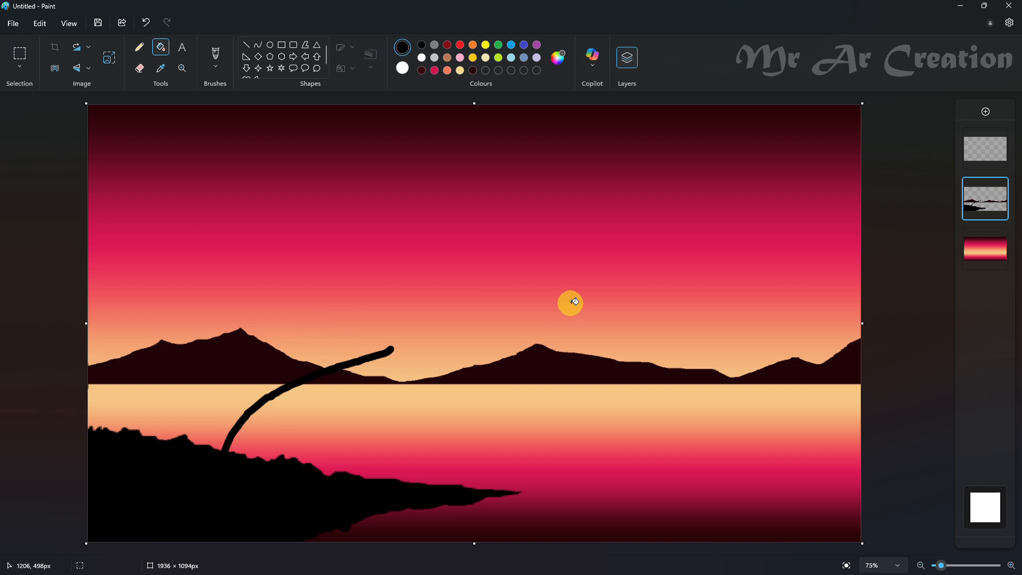
{"action": "key", "text": "ctrl+z"}
- On the top layer, replace the trial stroke with the black outline of a leaning trunk rising from the shoreline and fill it solid
{"action": "left_click", "coordinate": [984, 148]}
{"action": "left_click", "coordinate": [141, 48]}
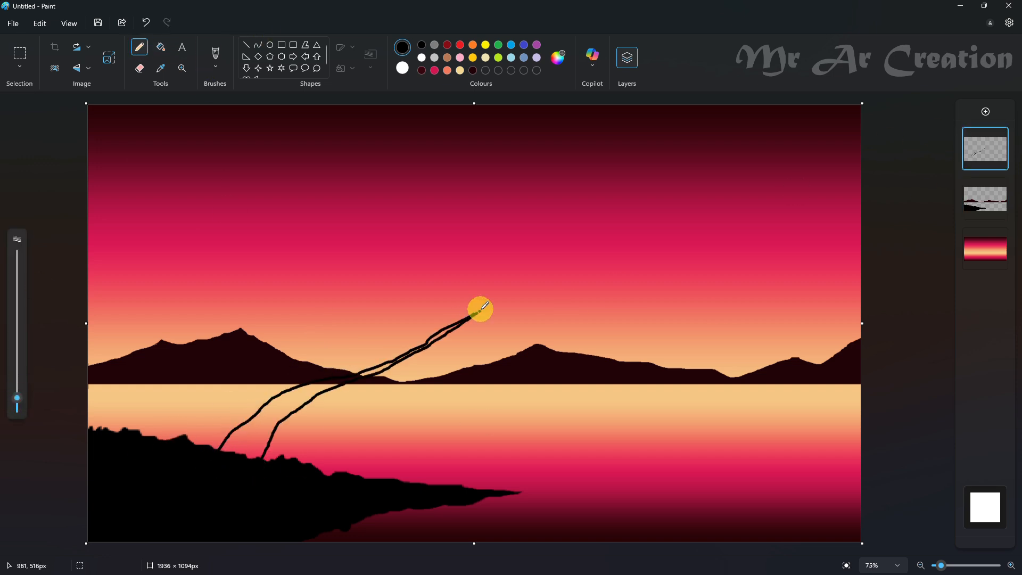
{"action": "left_click", "coordinate": [161, 47]}
{"action": "left_click", "coordinate": [265, 420]}
{"action": "key", "text": "ctrl+z"}
{"action": "left_click", "coordinate": [140, 47]}
{"action": "left_click", "coordinate": [161, 47]}
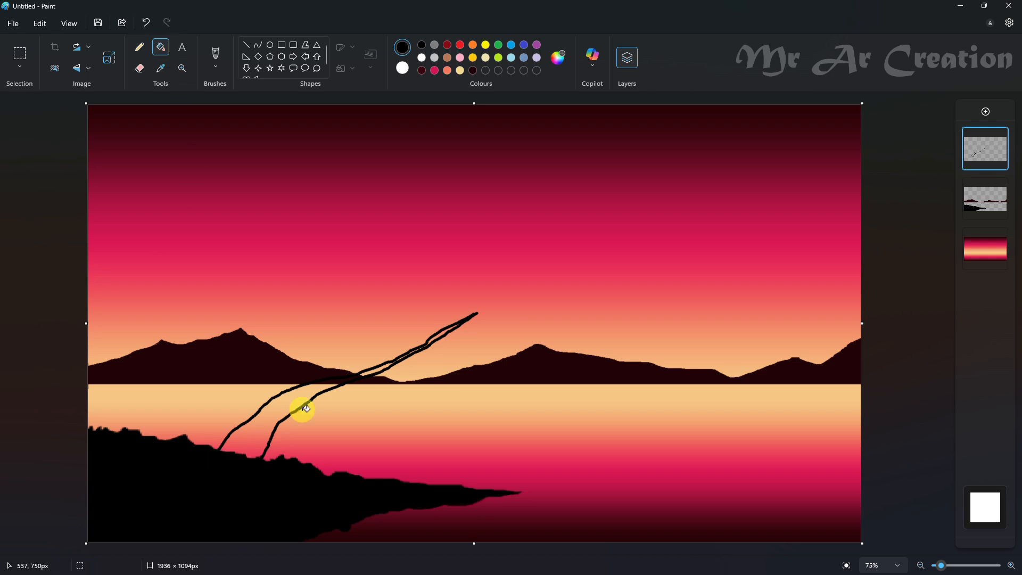
{"action": "left_click", "coordinate": [293, 403]}
{"action": "scroll", "coordinate": [437, 356], "scroll_direction": "up", "scroll_amount": 8}
{"action": "left_click", "coordinate": [452, 304]}
- Thicken the narrow upper part of the trunk with black pencil strokes
{"action": "left_click", "coordinate": [139, 47]}
{"action": "scroll", "coordinate": [447, 394], "scroll_direction": "up", "scroll_amount": 3}
{"action": "left_click_drag", "start_coordinate": [371, 321], "coordinate": [245, 385]}
{"action": "scroll", "coordinate": [456, 313], "scroll_direction": "down", "scroll_amount": 15}
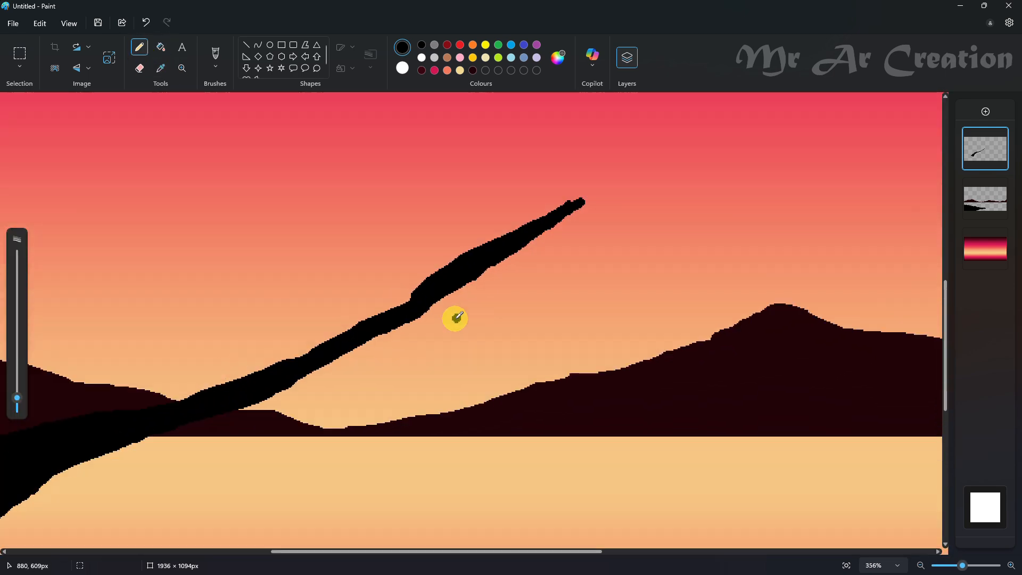
{"action": "scroll", "coordinate": [509, 358], "scroll_direction": "up", "scroll_amount": 5}
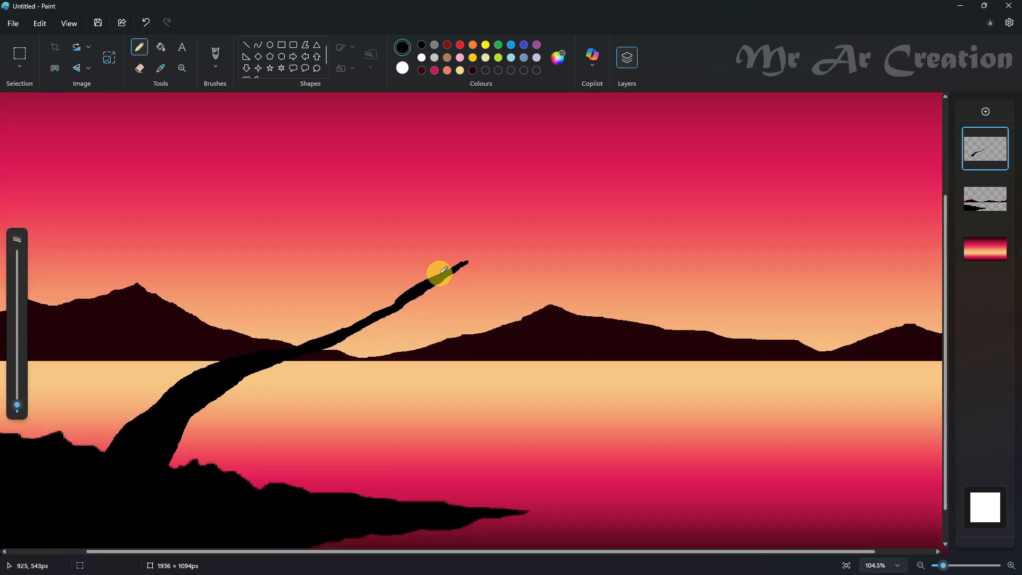
- Outline an extension of the trunk with a thin black pencil, curving up to the right and tapering near the upper sky
{"action": "scroll", "coordinate": [443, 269], "scroll_direction": "down", "scroll_amount": 3}
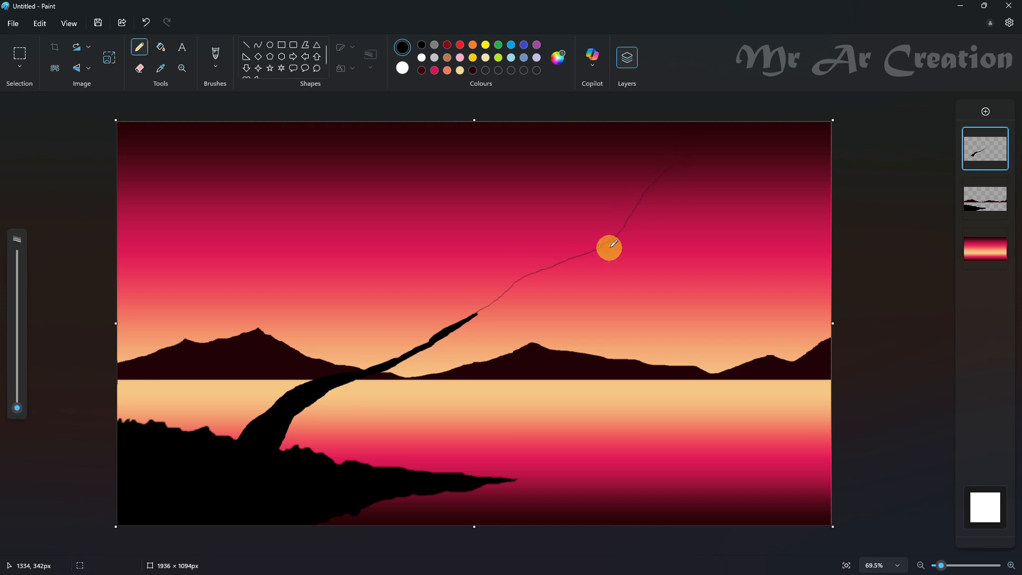
{"action": "scroll", "coordinate": [713, 143], "scroll_direction": "up", "scroll_amount": 3}
{"action": "scroll", "coordinate": [677, 184], "scroll_direction": "up", "scroll_amount": 4}
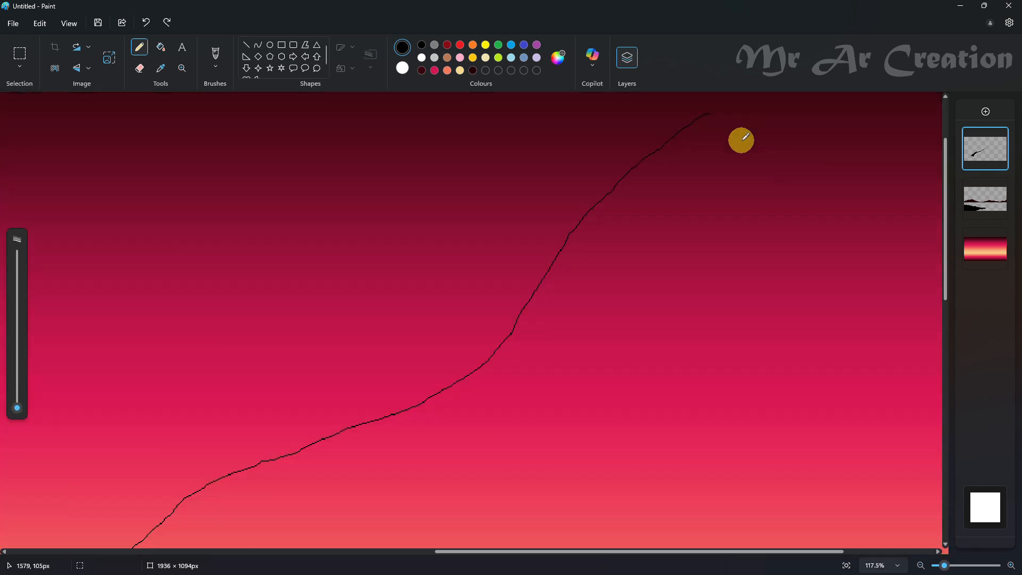
{"action": "left_click_drag", "start_coordinate": [581, 299], "coordinate": [533, 367]}
{"action": "scroll", "coordinate": [532, 266], "scroll_direction": "down", "scroll_amount": 4}
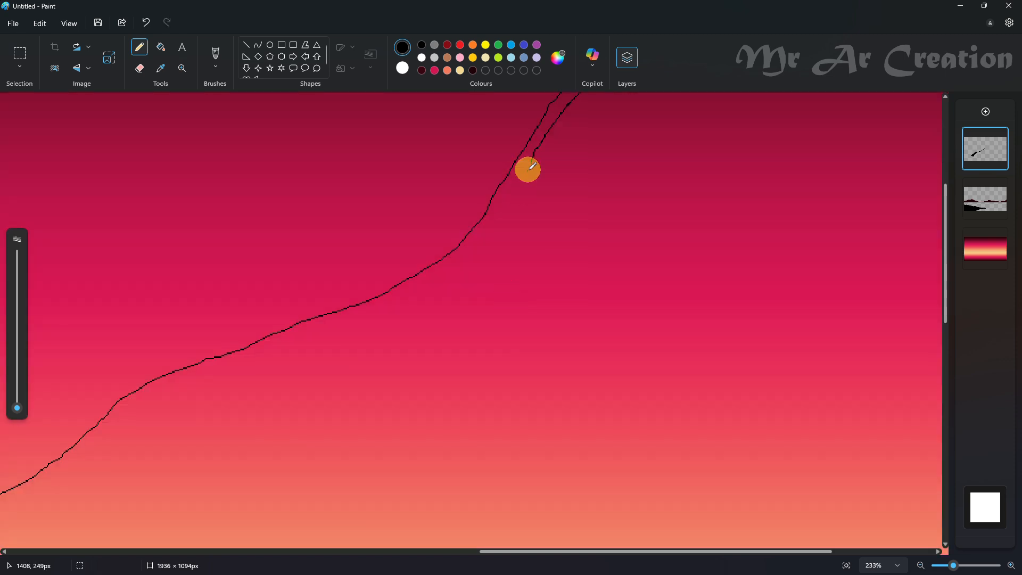
{"action": "left_click_drag", "start_coordinate": [479, 259], "coordinate": [306, 364]}
{"action": "scroll", "coordinate": [306, 368], "scroll_direction": "down", "scroll_amount": 3, "text": "ctrl"}
{"action": "scroll", "coordinate": [309, 403], "scroll_direction": "down", "scroll_amount": 3}
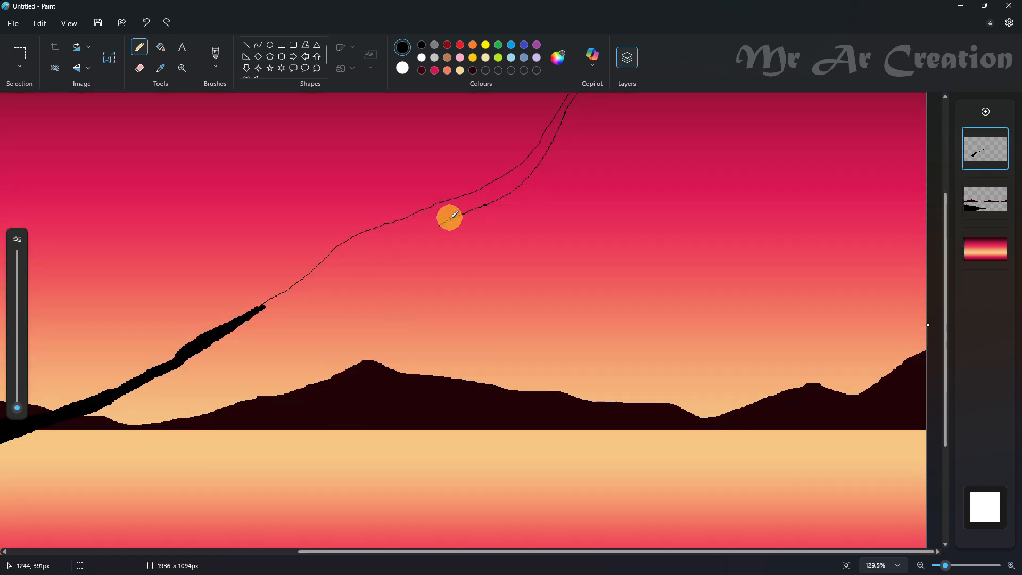
{"action": "scroll", "coordinate": [225, 345], "scroll_direction": "left", "scroll_amount": 5}
{"action": "key", "text": "ctrl+z"}
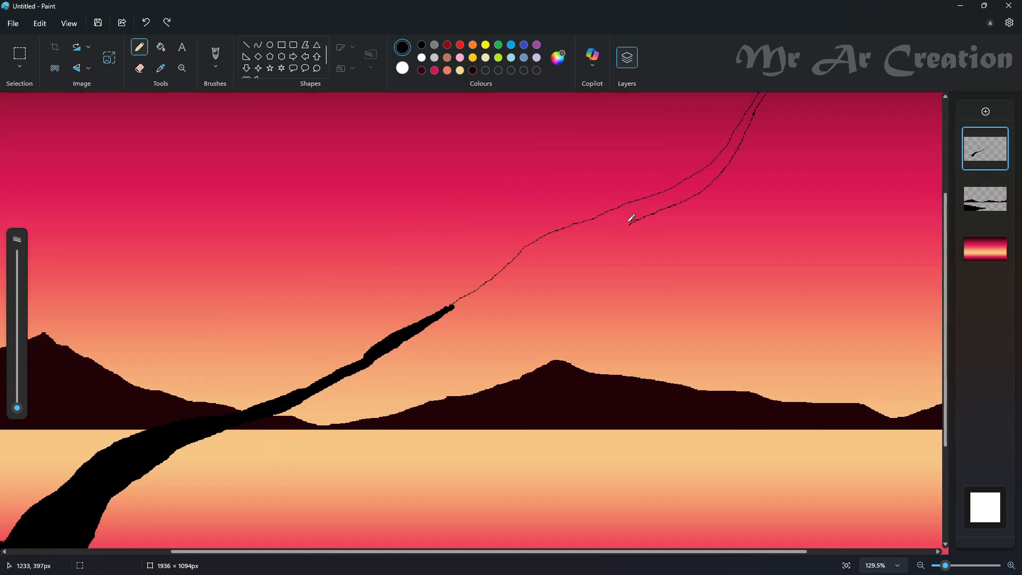
- Fill the outlined trunk extension with black and smooth the trunk's upper edge with a thicker pencil
{"action": "left_click", "coordinate": [161, 48]}
{"action": "left_click", "coordinate": [511, 275]}
{"action": "scroll", "coordinate": [610, 329], "scroll_direction": "up", "scroll_amount": 2}
{"action": "scroll", "coordinate": [610, 329], "scroll_direction": "down", "scroll_amount": 2}
{"action": "left_click", "coordinate": [140, 47]}
{"action": "scroll", "coordinate": [170, 382], "scroll_direction": "down", "scroll_amount": 1}
{"action": "left_click", "coordinate": [17, 387]}
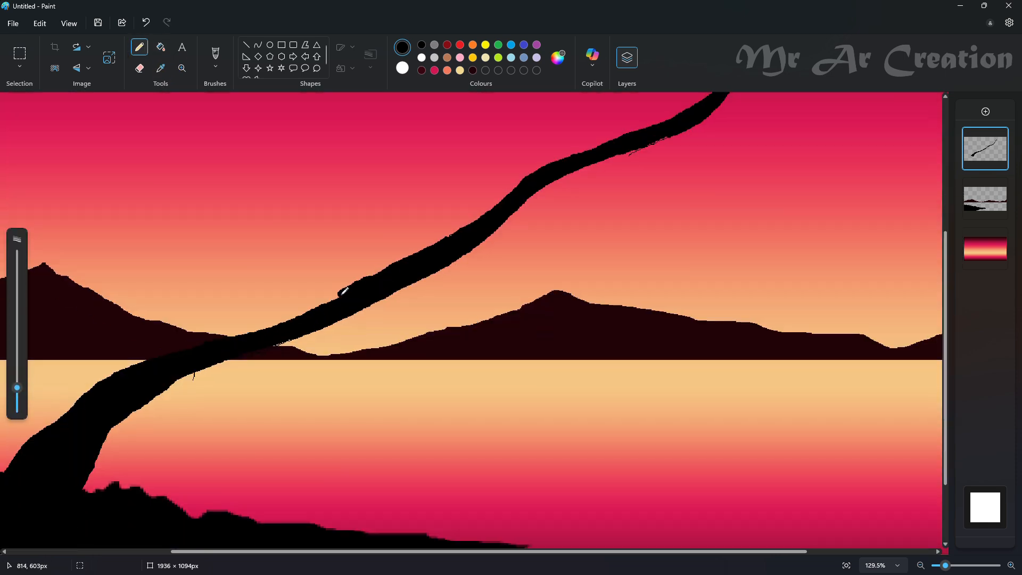
{"action": "left_click_drag", "start_coordinate": [171, 353], "coordinate": [322, 301]}
{"action": "scroll", "coordinate": [483, 361], "scroll_direction": "up", "scroll_amount": 4}
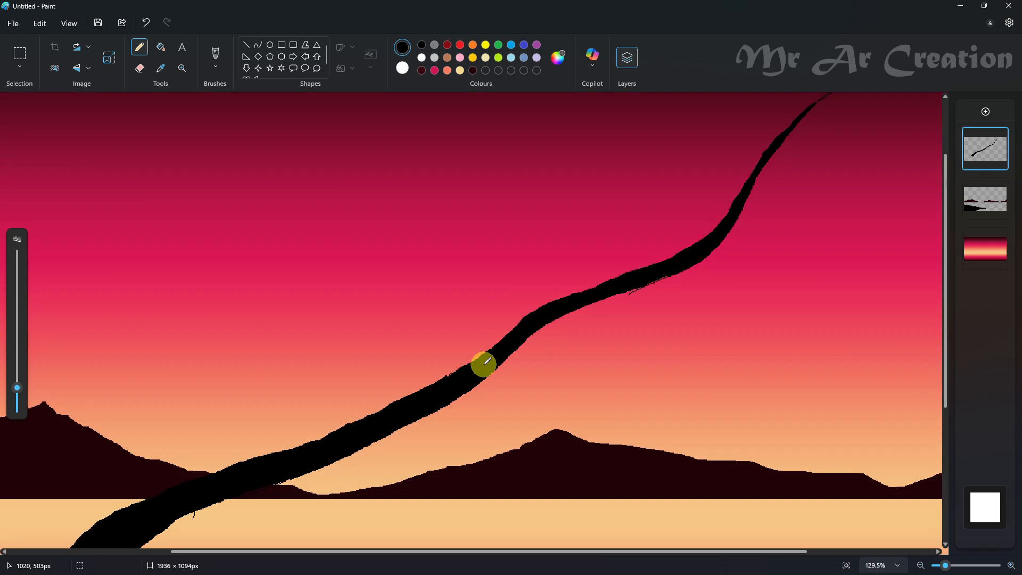
- Outline a crooked branch rising up-left from the middle of the trunk and fill it black
{"action": "scroll", "coordinate": [342, 192], "scroll_direction": "down", "scroll_amount": 2, "text": "ctrl"}
{"action": "left_click", "coordinate": [17, 406]}
{"action": "scroll", "coordinate": [20, 409], "scroll_direction": "down", "scroll_amount": 1}
{"action": "scroll", "coordinate": [250, 240], "scroll_direction": "up", "scroll_amount": 1}
{"action": "left_click_drag", "start_coordinate": [266, 225], "coordinate": [421, 387]}
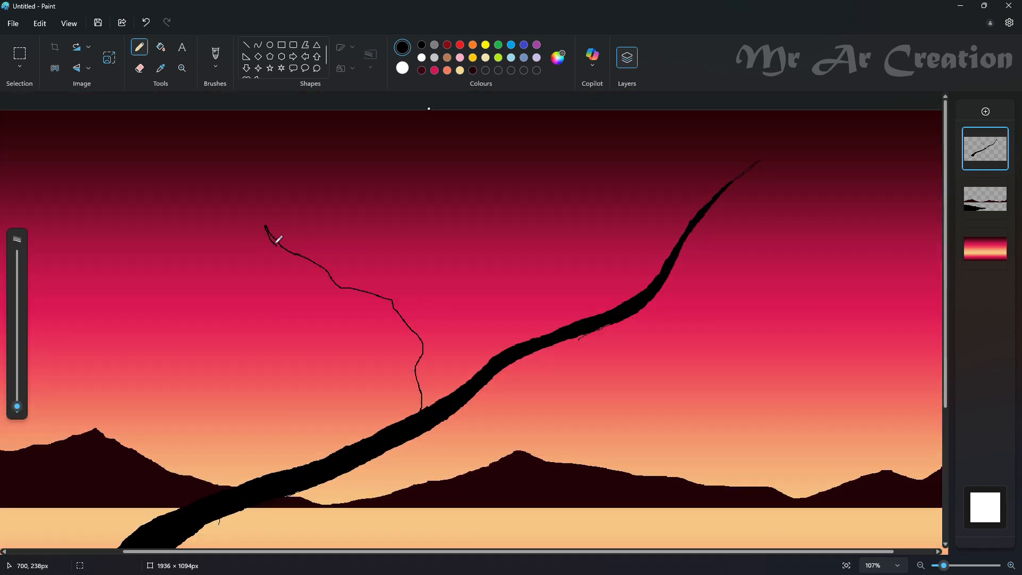
{"action": "left_click_drag", "start_coordinate": [393, 313], "coordinate": [410, 416]}
{"action": "left_click", "coordinate": [162, 47]}
{"action": "left_click", "coordinate": [377, 301]}
{"action": "left_click", "coordinate": [140, 47]}
{"action": "left_click", "coordinate": [21, 410]}
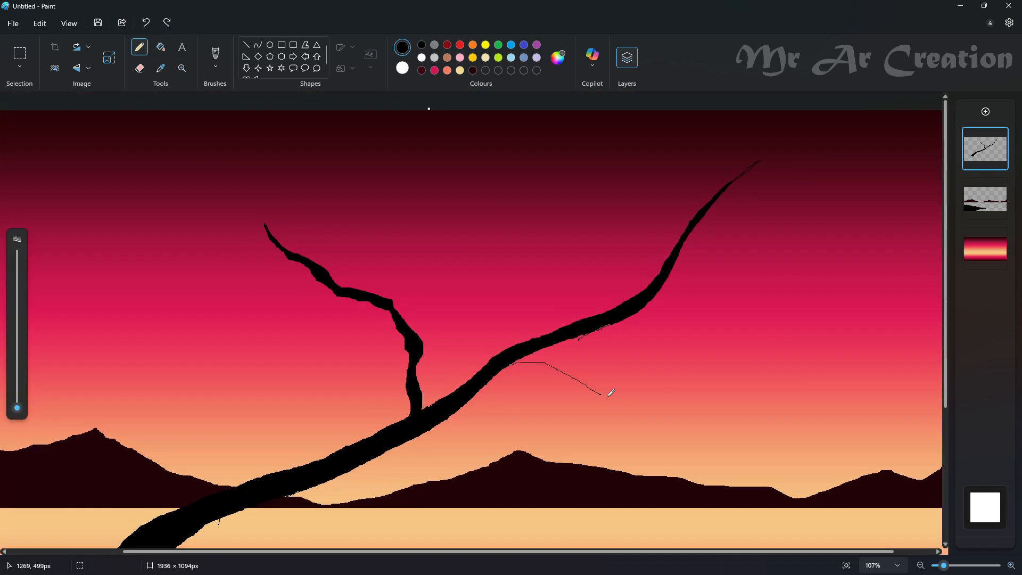
{"action": "left_click_drag", "start_coordinate": [806, 400], "coordinate": [492, 382]}
{"action": "key", "text": "ctrl+z"}
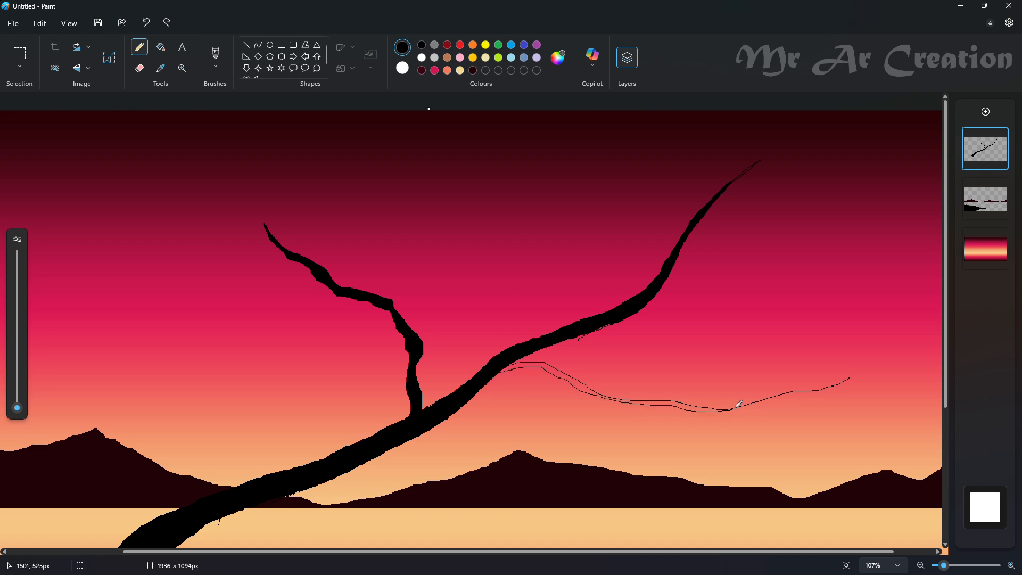
{"action": "key", "text": "ctrl+z"}
{"action": "key", "text": "ctrl+z"}
- Draw a tapering black side branch from the underside of the trunk, extending right and ending in a thin tip
{"action": "left_click", "coordinate": [17, 393]}
{"action": "scroll", "coordinate": [382, 372], "scroll_direction": "up", "scroll_amount": 4, "text": "ctrl"}
{"action": "scroll", "coordinate": [405, 473], "scroll_direction": "right", "scroll_amount": 3}
{"action": "scroll", "coordinate": [434, 453], "scroll_direction": "down", "scroll_amount": 2, "text": "ctrl"}
{"action": "left_click", "coordinate": [17, 399]}
{"action": "mouse_move", "coordinate": [391, 424]}
{"action": "left_mouse_down"}
{"action": "mouse_move", "coordinate": [534, 429]}
{"action": "mouse_move", "coordinate": [710, 404]}
{"action": "left_mouse_up"}
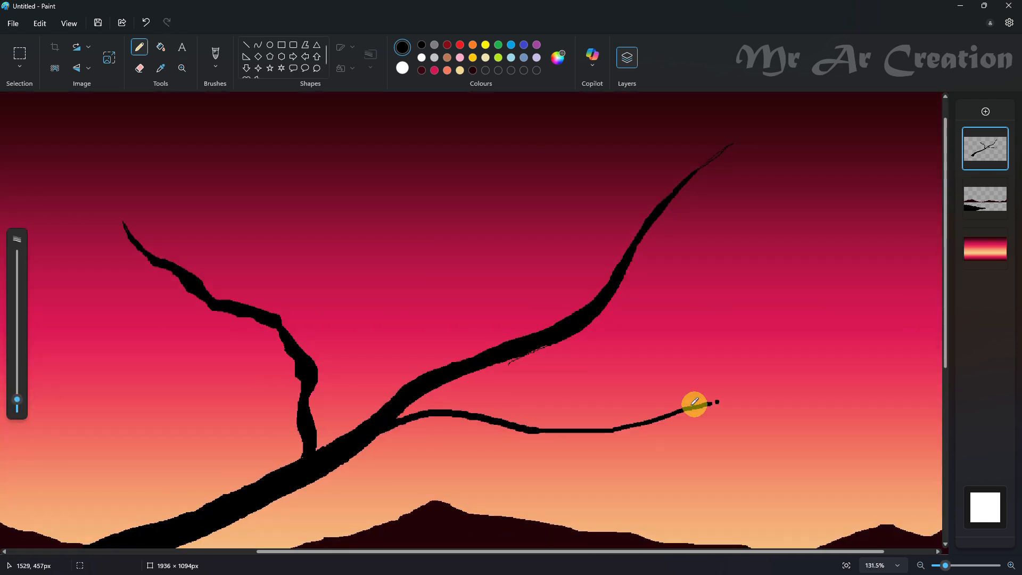
{"action": "key", "text": "ctrl+z"}
{"action": "left_click", "coordinate": [20, 409]}
{"action": "mouse_move", "coordinate": [536, 431]}
{"action": "left_mouse_down"}
{"action": "mouse_move", "coordinate": [686, 401]}
{"action": "mouse_move", "coordinate": [809, 394]}
{"action": "left_mouse_up"}
{"action": "scroll", "coordinate": [724, 417], "scroll_direction": "up", "scroll_amount": 2, "text": "ctrl"}
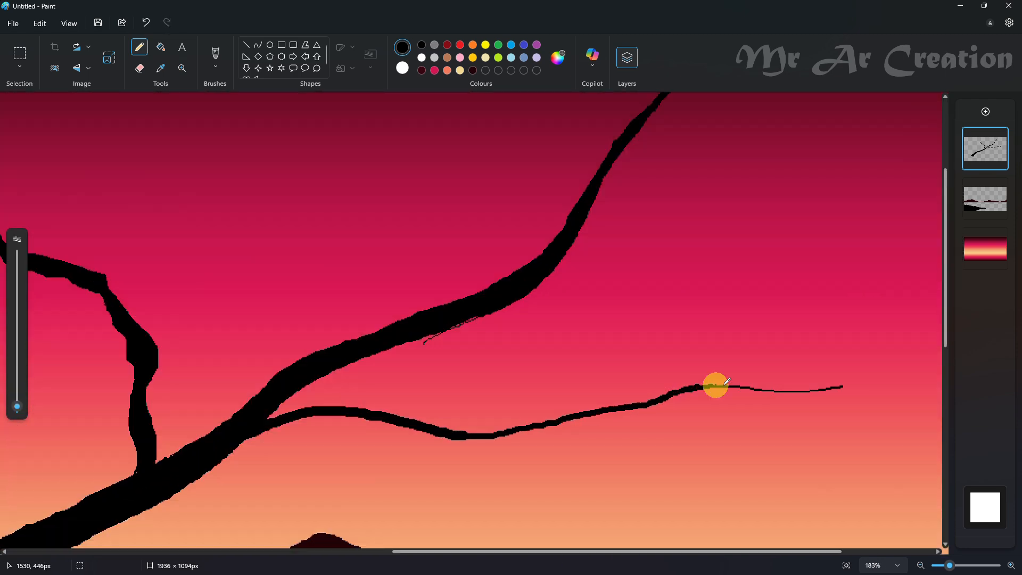
- Add thin twigs above and below the right-hand side branch, thickening them where they join it
{"action": "scroll", "coordinate": [745, 391], "scroll_direction": "down", "scroll_amount": 2, "text": "ctrl"}
{"action": "mouse_move", "coordinate": [552, 428]}
{"action": "left_mouse_down"}
{"action": "mouse_move", "coordinate": [666, 463]}
{"action": "mouse_move", "coordinate": [763, 472]}
{"action": "left_mouse_up"}
{"action": "scroll", "coordinate": [590, 446], "scroll_direction": "up", "scroll_amount": 3, "text": "ctrl"}
{"action": "scroll", "coordinate": [539, 426], "scroll_direction": "up", "scroll_amount": 1}
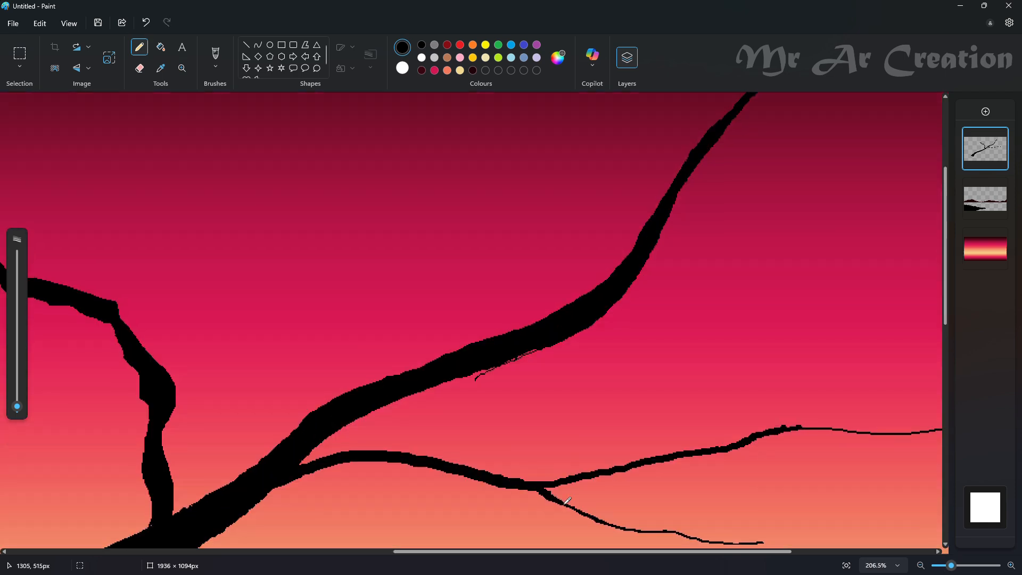
{"action": "scroll", "coordinate": [567, 500], "scroll_direction": "down", "scroll_amount": 2, "text": "ctrl"}
{"action": "left_click_drag", "start_coordinate": [769, 285], "coordinate": [694, 350]}
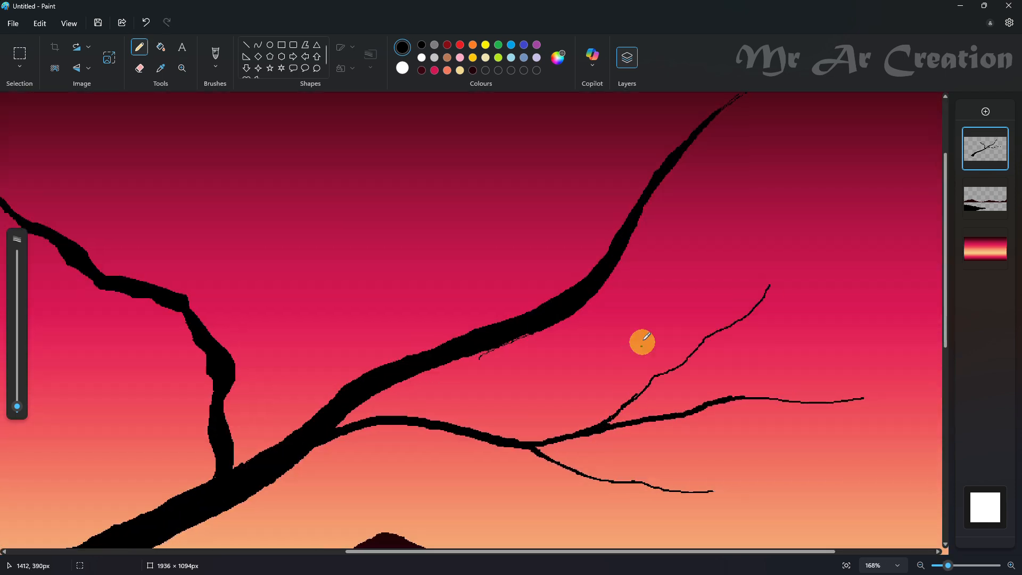
{"action": "mouse_move", "coordinate": [583, 475]}
{"action": "left_mouse_down"}
{"action": "mouse_move", "coordinate": [602, 508]}
{"action": "mouse_move", "coordinate": [696, 466]}
{"action": "left_mouse_up"}
{"action": "scroll", "coordinate": [748, 443], "scroll_direction": "down", "scroll_amount": 2, "text": "ctrl"}
{"action": "scroll", "coordinate": [447, 506], "scroll_direction": "up", "scroll_amount": 2, "text": "ctrl"}
- Erase the crooked shape of the left branch and redraw it as a smoother black limb curving up-left
{"action": "left_click", "coordinate": [139, 69]}
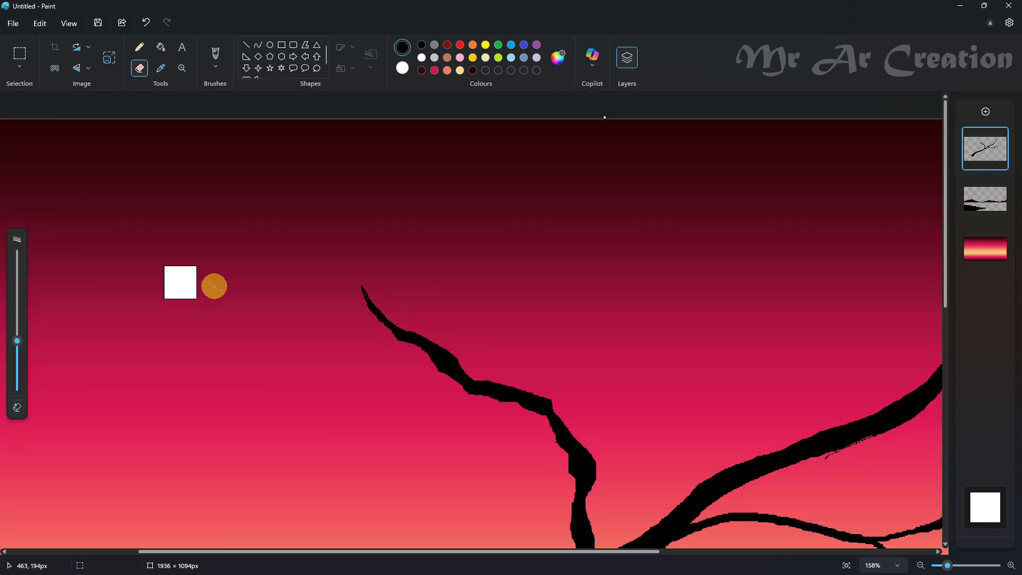
{"action": "left_click_drag", "start_coordinate": [360, 285], "coordinate": [569, 469]}
{"action": "scroll", "coordinate": [569, 468], "scroll_direction": "down", "scroll_amount": 3}
{"action": "left_click_drag", "start_coordinate": [585, 325], "coordinate": [583, 399]}
{"action": "left_click", "coordinate": [139, 47]}
{"action": "scroll", "coordinate": [404, 240], "scroll_direction": "up", "scroll_amount": 1}
{"action": "mouse_move", "coordinate": [422, 203]}
{"action": "left_mouse_down"}
{"action": "mouse_move", "coordinate": [473, 303]}
{"action": "mouse_move", "coordinate": [596, 487]}
{"action": "mouse_move", "coordinate": [577, 409]}
{"action": "left_mouse_up"}
{"action": "mouse_move", "coordinate": [577, 459]}
{"action": "left_mouse_down"}
{"action": "mouse_move", "coordinate": [420, 187]}
{"action": "mouse_move", "coordinate": [583, 403]}
{"action": "mouse_move", "coordinate": [580, 463]}
{"action": "left_mouse_up"}
{"action": "scroll", "coordinate": [591, 463], "scroll_direction": "up", "scroll_amount": 1}
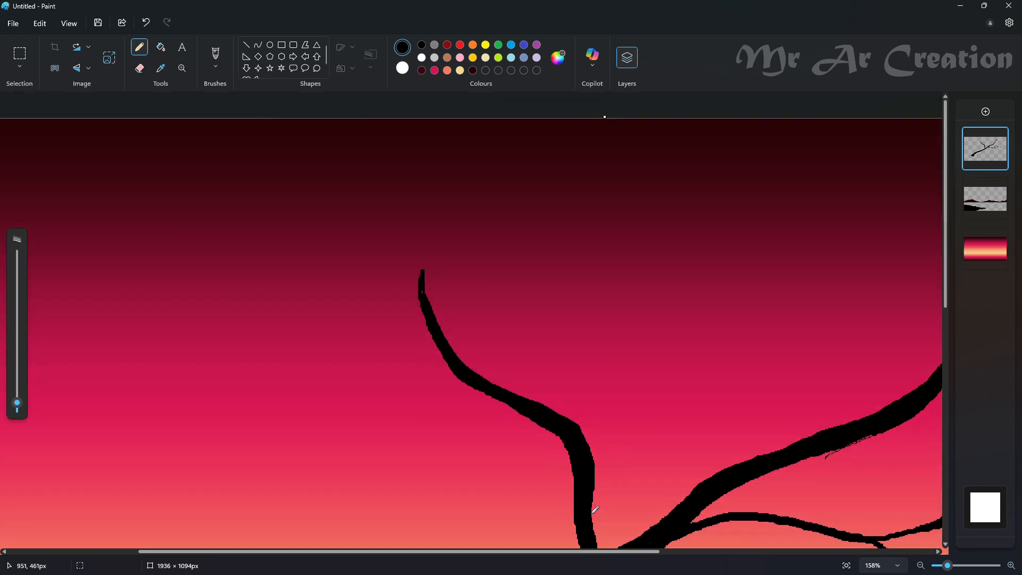
- Extend the left limb with a tapering stroke that reaches almost to the canvas's upper edge
{"action": "scroll", "coordinate": [592, 489], "scroll_direction": "down", "scroll_amount": 1}
{"action": "scroll", "coordinate": [511, 394], "scroll_direction": "down", "scroll_amount": 1}
{"action": "left_click_drag", "start_coordinate": [17, 402], "coordinate": [17, 407]}
{"action": "scroll", "coordinate": [392, 292], "scroll_direction": "up", "scroll_amount": 5}
{"action": "scroll", "coordinate": [495, 338], "scroll_direction": "up", "scroll_amount": 1}
{"action": "left_click_drag", "start_coordinate": [509, 366], "coordinate": [380, 150]}
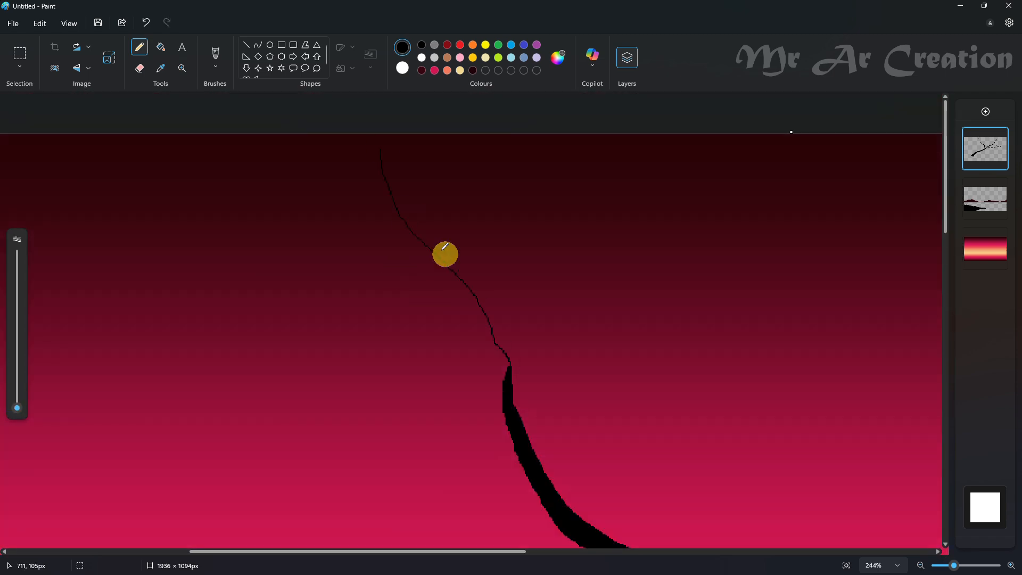
{"action": "left_click_drag", "start_coordinate": [505, 358], "coordinate": [380, 160]}
{"action": "scroll", "coordinate": [616, 233], "scroll_direction": "down", "scroll_amount": 2}
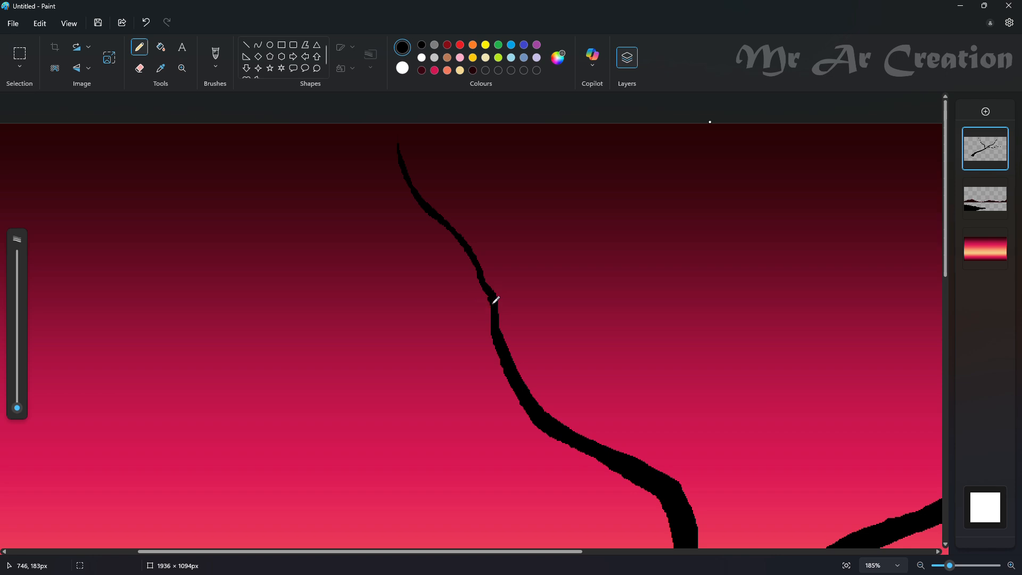
{"action": "left_click_drag", "start_coordinate": [17, 389], "coordinate": [17, 405]}
{"action": "left_click_drag", "start_coordinate": [385, 297], "coordinate": [437, 350]}
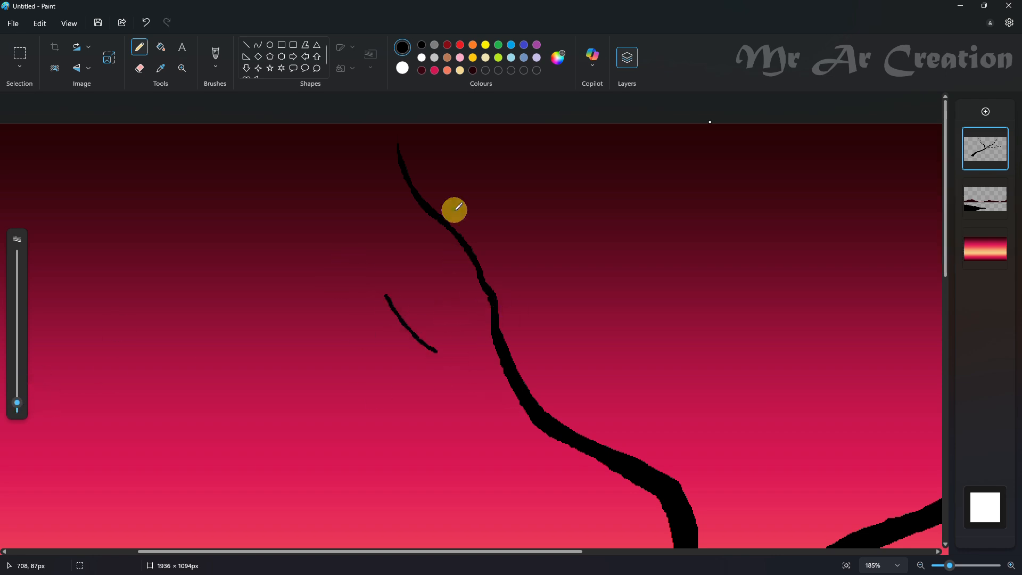
{"action": "key", "text": "ctrl+z"}
- Draw a second limb rising up-right from the bend of the left limb, with a thin tip and a thickened lower part
{"action": "scroll", "coordinate": [547, 362], "scroll_direction": "down", "scroll_amount": 1}
{"action": "scroll", "coordinate": [547, 361], "scroll_direction": "right", "scroll_amount": 1}
{"action": "mouse_move", "coordinate": [639, 244]}
{"action": "left_mouse_down"}
{"action": "mouse_move", "coordinate": [596, 410]}
{"action": "mouse_move", "coordinate": [703, 231]}
{"action": "left_mouse_up"}
{"action": "key", "text": "ctrl+z"}
{"action": "left_click_drag", "start_coordinate": [17, 405], "coordinate": [17, 407]}
{"action": "scroll", "coordinate": [706, 293], "scroll_direction": "up", "scroll_amount": 1}
{"action": "left_click_drag", "start_coordinate": [705, 296], "coordinate": [805, 205]}
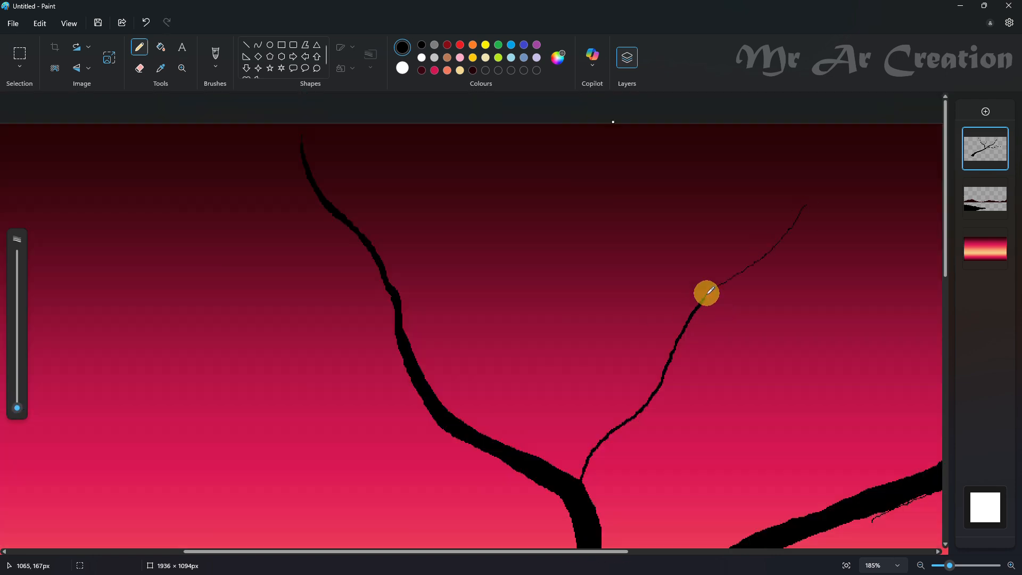
{"action": "key", "text": "ctrl+z"}
{"action": "left_click_drag", "start_coordinate": [17, 408], "coordinate": [17, 399]}
{"action": "left_click_drag", "start_coordinate": [708, 294], "coordinate": [659, 392]}
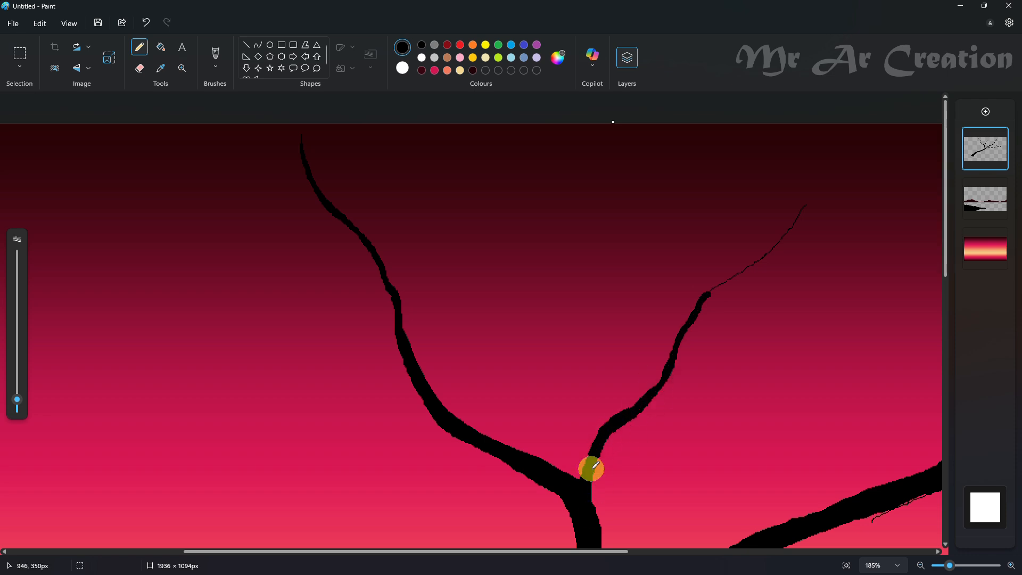
- Extend the up-right limb to the canvas's upper edge and add a thin offshoot beneath it
{"action": "scroll", "coordinate": [773, 261], "scroll_direction": "up", "scroll_amount": 2}
{"action": "left_click_drag", "start_coordinate": [778, 241], "coordinate": [841, 138]}
{"action": "left_click_drag", "start_coordinate": [626, 402], "coordinate": [822, 320]}
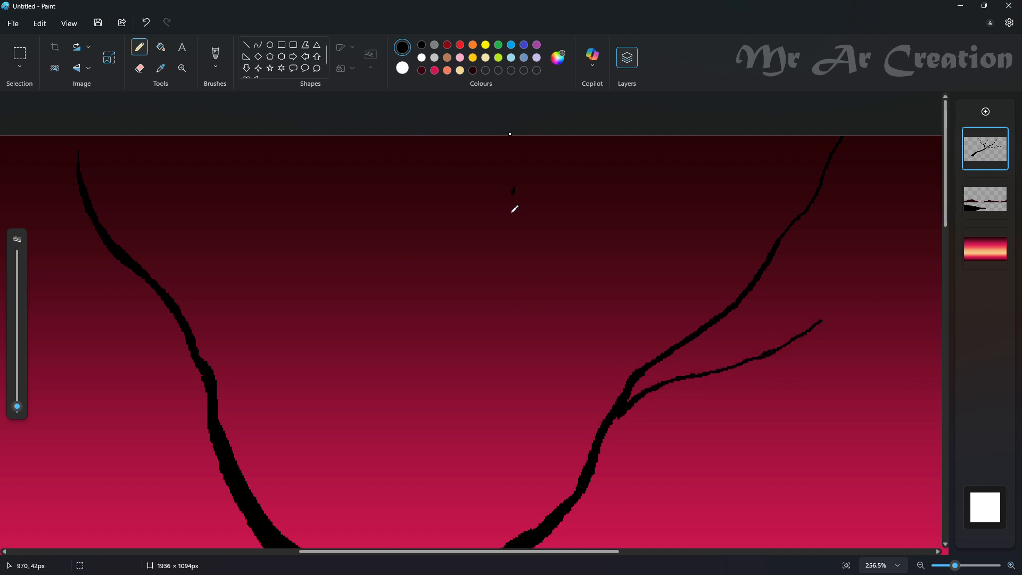
- Draw a nearly vertical branch between the two upper limbs, widening it down to its joint with the up-right limb
{"action": "left_click_drag", "start_coordinate": [514, 209], "coordinate": [519, 270]}
{"action": "left_click_drag", "start_coordinate": [529, 341], "coordinate": [526, 359]}
{"action": "scroll", "coordinate": [527, 359], "scroll_direction": "down", "scroll_amount": 1}
{"action": "left_click_drag", "start_coordinate": [526, 291], "coordinate": [524, 308]}
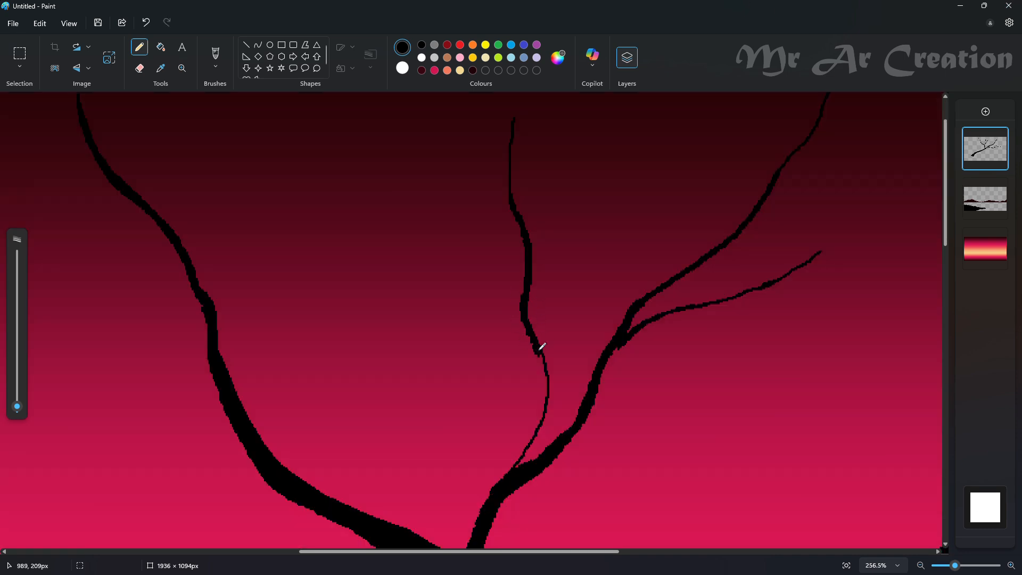
{"action": "left_click_drag", "start_coordinate": [506, 469], "coordinate": [499, 480]}
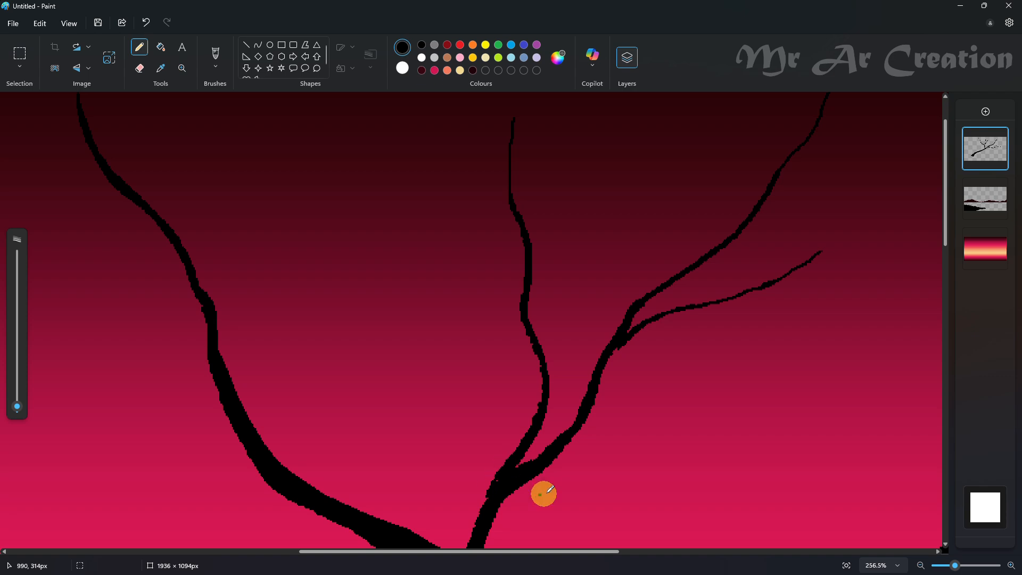
{"action": "scroll", "coordinate": [500, 474], "scroll_direction": "down", "scroll_amount": 5}
{"action": "scroll", "coordinate": [495, 373], "scroll_direction": "up", "scroll_amount": 6}
{"action": "left_click_drag", "start_coordinate": [376, 113], "coordinate": [469, 345]}
{"action": "scroll", "coordinate": [458, 341], "scroll_direction": "up", "scroll_amount": 2}
{"action": "scroll", "coordinate": [366, 319], "scroll_direction": "up", "scroll_amount": 3}
{"action": "left_click_drag", "start_coordinate": [205, 195], "coordinate": [333, 357]}
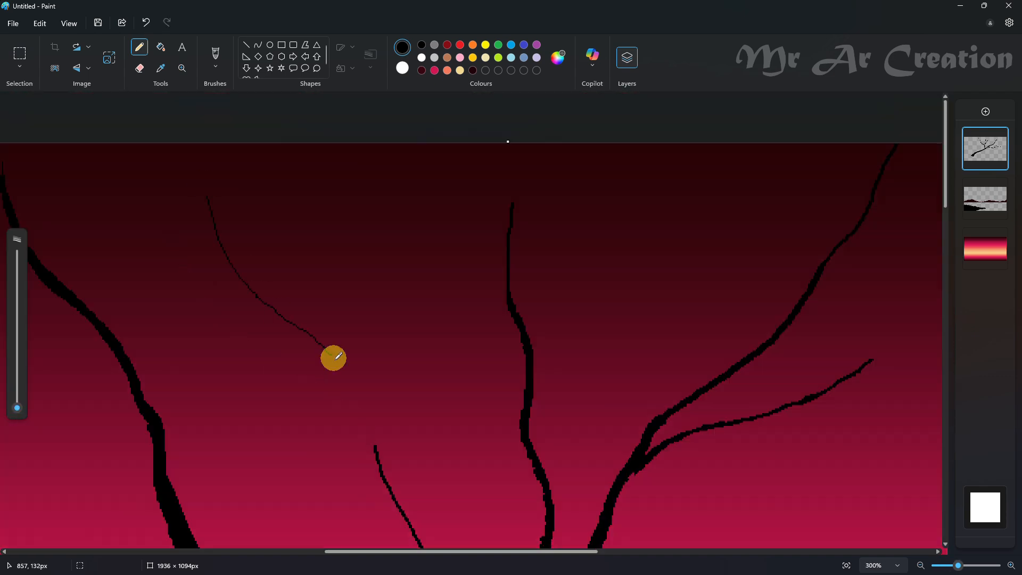
{"action": "scroll", "coordinate": [373, 340], "scroll_direction": "down", "scroll_amount": 2}
{"action": "left_click_drag", "start_coordinate": [249, 276], "coordinate": [450, 481]}
{"action": "scroll", "coordinate": [534, 292], "scroll_direction": "down", "scroll_amount": 5}
{"action": "key", "text": "ctrl+z"}
{"action": "key", "text": "ctrl+z"}
{"action": "key", "text": "ctrl+z"}
{"action": "key", "text": "ctrl+z"}
- Draw a long branch reaching left from the left limb, continuing it with a thinner tip that curves upward
{"action": "scroll", "coordinate": [372, 240], "scroll_direction": "up", "scroll_amount": 3}
{"action": "left_click_drag", "start_coordinate": [17, 406], "coordinate": [28, 409]}
{"action": "left_click_drag", "start_coordinate": [268, 344], "coordinate": [535, 380]}
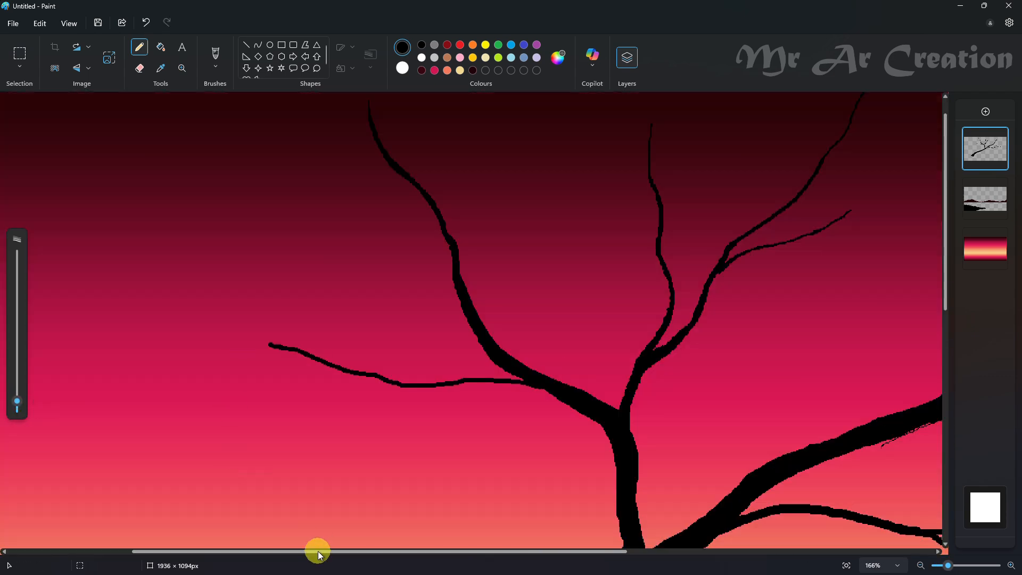
{"action": "left_click_drag", "start_coordinate": [317, 551], "coordinate": [226, 551]}
{"action": "left_click", "coordinate": [16, 409]}
{"action": "scroll", "coordinate": [266, 266], "scroll_direction": "up", "scroll_amount": 1}
{"action": "left_click_drag", "start_coordinate": [155, 224], "coordinate": [393, 353]}
{"action": "scroll", "coordinate": [429, 388], "scroll_direction": "up", "scroll_amount": 2}
{"action": "mouse_move", "coordinate": [321, 221]}
{"action": "left_mouse_down"}
{"action": "mouse_move", "coordinate": [451, 370]}
{"action": "mouse_move", "coordinate": [294, 199]}
{"action": "left_mouse_up"}
{"action": "key", "text": "ctrl+z"}
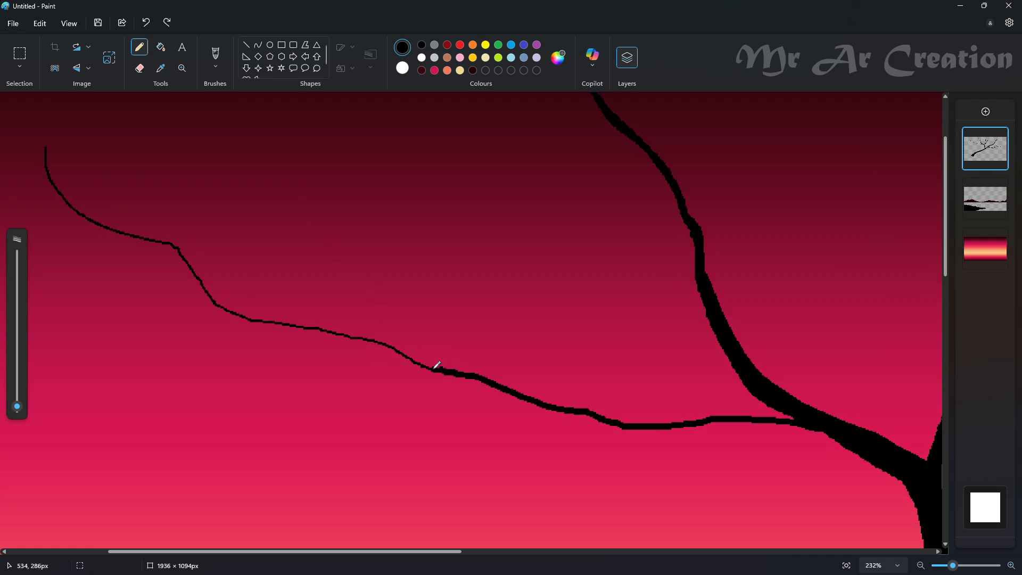
- Add a drooping twig beneath the long left branch and thin offshoots toward its outer end
{"action": "scroll", "coordinate": [532, 319], "scroll_direction": "down", "scroll_amount": 3}
{"action": "left_click_drag", "start_coordinate": [663, 287], "coordinate": [438, 335]}
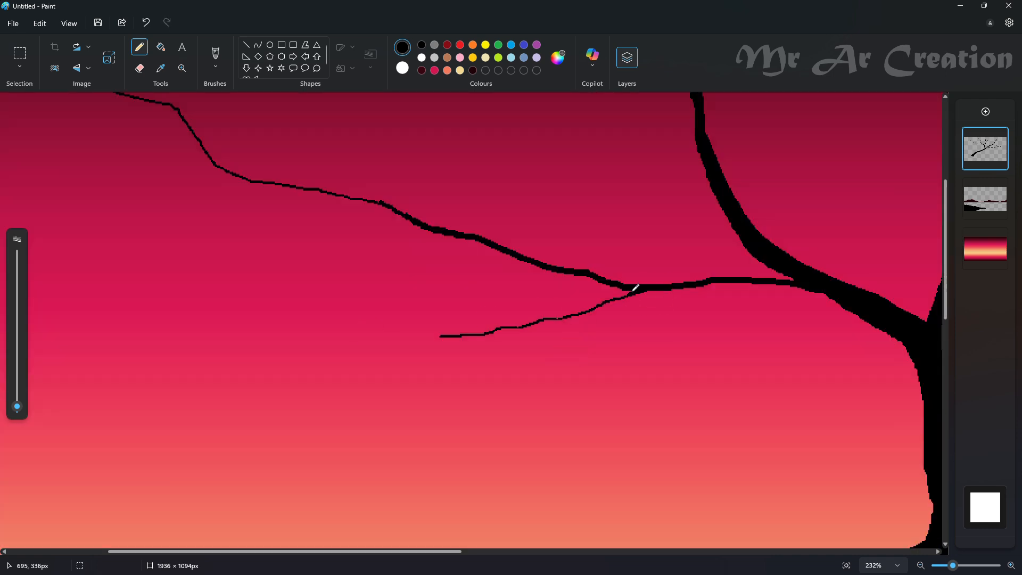
{"action": "scroll", "coordinate": [633, 286], "scroll_direction": "up", "scroll_amount": 3}
{"action": "scroll", "coordinate": [539, 291], "scroll_direction": "down", "scroll_amount": 4}
{"action": "left_click_drag", "start_coordinate": [179, 251], "coordinate": [253, 365]}
{"action": "key", "text": "ctrl+z"}
{"action": "scroll", "coordinate": [253, 452], "scroll_direction": "left", "scroll_amount": 3}
{"action": "scroll", "coordinate": [253, 452], "scroll_direction": "up", "scroll_amount": 1}
{"action": "mouse_move", "coordinate": [183, 233]}
{"action": "left_mouse_down"}
{"action": "mouse_move", "coordinate": [252, 364]}
{"action": "mouse_move", "coordinate": [396, 400]}
{"action": "left_mouse_up"}
- Extend the drooping twig farther left to an upturned tip and thicken it toward its joint
{"action": "scroll", "coordinate": [499, 416], "scroll_direction": "down", "scroll_amount": 3}
{"action": "mouse_move", "coordinate": [111, 552]}
{"action": "left_mouse_down"}
{"action": "mouse_move", "coordinate": [249, 556]}
{"action": "mouse_move", "coordinate": [201, 555]}
{"action": "left_mouse_up"}
{"action": "left_click_drag", "start_coordinate": [133, 321], "coordinate": [331, 359]}
{"action": "left_click_drag", "start_coordinate": [450, 339], "coordinate": [431, 347]}
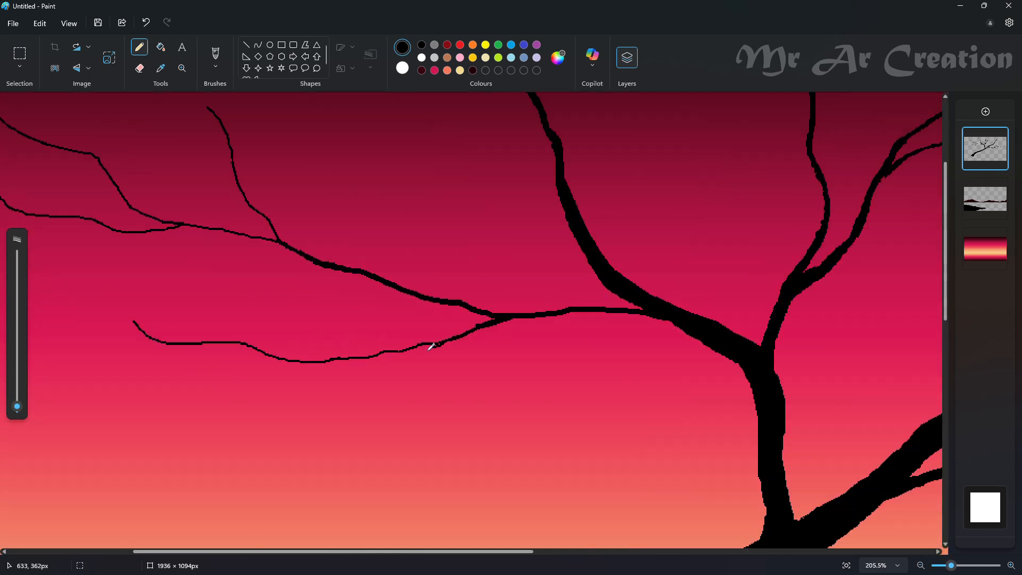
- Draw a thin wavy twig reaching left beneath the long left branch, with a short offshoot under it
{"action": "left_click_drag", "start_coordinate": [21, 404], "coordinate": [21, 410]}
{"action": "left_click_drag", "start_coordinate": [218, 294], "coordinate": [383, 338]}
{"action": "key", "text": "ctrl+z"}
{"action": "left_click_drag", "start_coordinate": [171, 290], "coordinate": [338, 355]}
{"action": "scroll", "coordinate": [354, 340], "scroll_direction": "up", "scroll_amount": 4}
{"action": "left_click_drag", "start_coordinate": [256, 421], "coordinate": [404, 422]}
{"action": "scroll", "coordinate": [394, 435], "scroll_direction": "up", "scroll_amount": 3}
{"action": "key", "text": "ctrl+z"}
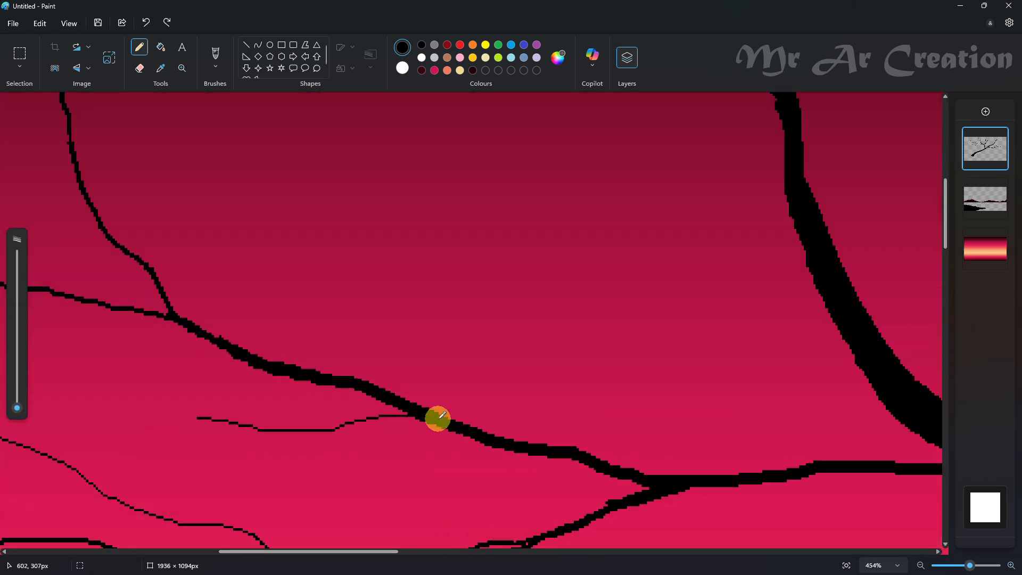
{"action": "left_click_drag", "start_coordinate": [238, 453], "coordinate": [324, 433]}
{"action": "scroll", "coordinate": [456, 344], "scroll_direction": "down", "scroll_amount": 8}
{"action": "scroll", "coordinate": [367, 160], "scroll_direction": "up", "scroll_amount": 6}
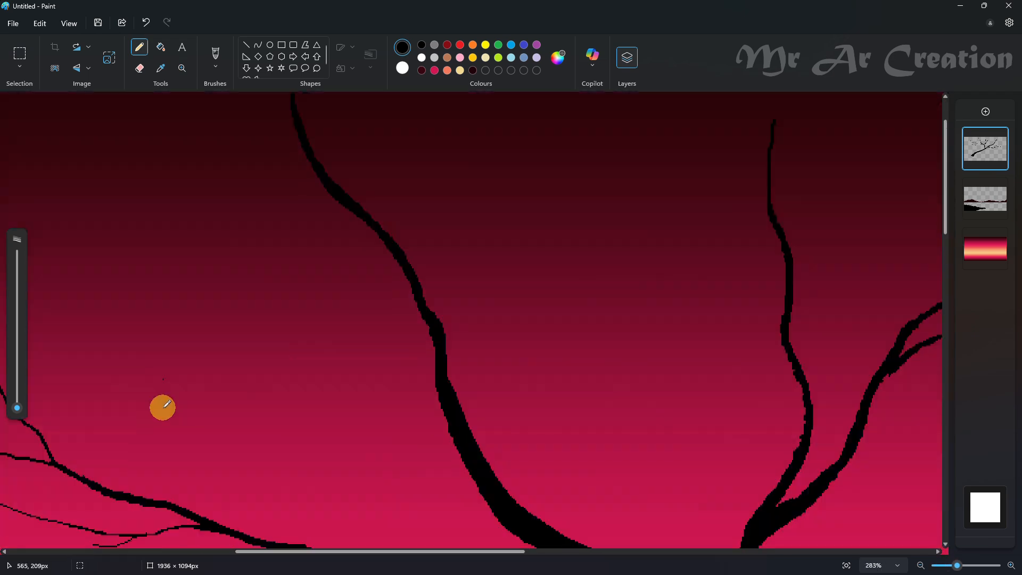
- Draw a tall curving branch rising from the long left branch, joining it at its base
{"action": "left_click_drag", "start_coordinate": [137, 220], "coordinate": [276, 422]}
{"action": "key", "text": "ctrl+z"}
{"action": "left_click_drag", "start_coordinate": [17, 408], "coordinate": [18, 406]}
{"action": "scroll", "coordinate": [212, 372], "scroll_direction": "down", "scroll_amount": 3}
{"action": "mouse_move", "coordinate": [187, 93]}
{"action": "left_mouse_down"}
{"action": "mouse_move", "coordinate": [253, 314]}
{"action": "mouse_move", "coordinate": [279, 363]}
{"action": "left_mouse_up"}
{"action": "scroll", "coordinate": [279, 359], "scroll_direction": "up", "scroll_amount": 3}
{"action": "left_click_drag", "start_coordinate": [250, 446], "coordinate": [285, 504]}
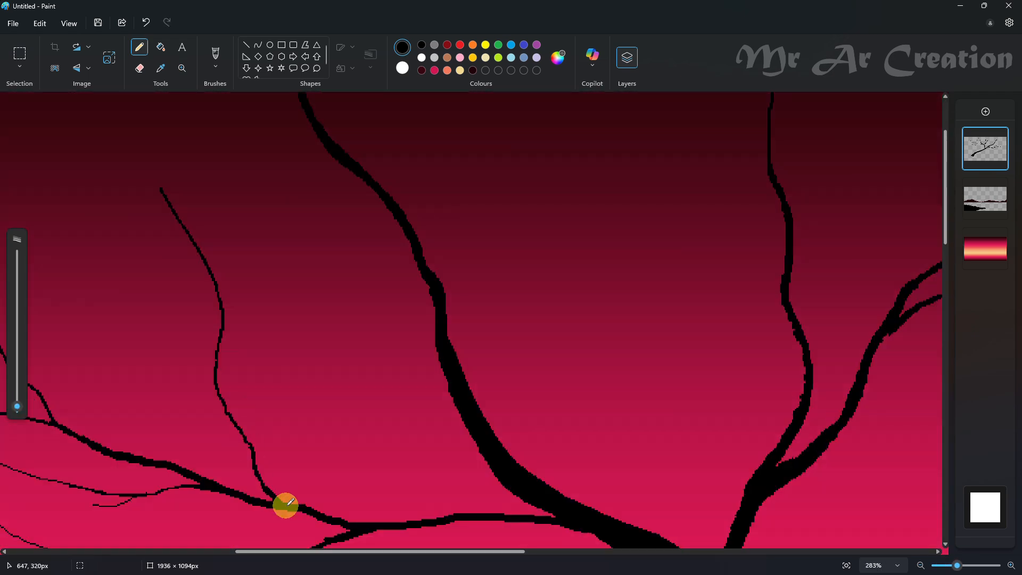
- Extend the tall curving branch with a thinner tip and add fine twigs to its left and right
{"action": "left_click_drag", "start_coordinate": [17, 406], "coordinate": [17, 407]}
{"action": "scroll", "coordinate": [160, 298], "scroll_direction": "up", "scroll_amount": 3}
{"action": "left_click_drag", "start_coordinate": [64, 178], "coordinate": [142, 285]}
{"action": "scroll", "coordinate": [160, 314], "scroll_direction": "down", "scroll_amount": 3}
{"action": "left_click_drag", "start_coordinate": [94, 221], "coordinate": [164, 320]}
{"action": "key", "text": "ctrl+z"}
{"action": "left_click_drag", "start_coordinate": [96, 258], "coordinate": [228, 386]}
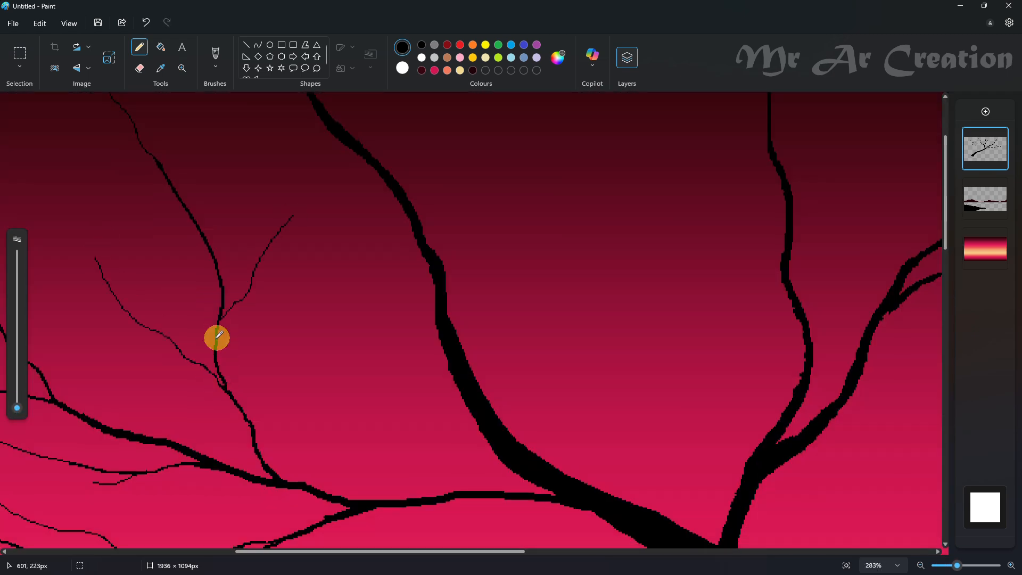
- Add two more fine twigs on the upper part of the tall curving branch and touch up its lower twigs
{"action": "scroll", "coordinate": [216, 338], "scroll_direction": "up", "scroll_amount": 3}
{"action": "key", "text": "ctrl+z"}
{"action": "left_click_drag", "start_coordinate": [98, 273], "coordinate": [173, 362]}
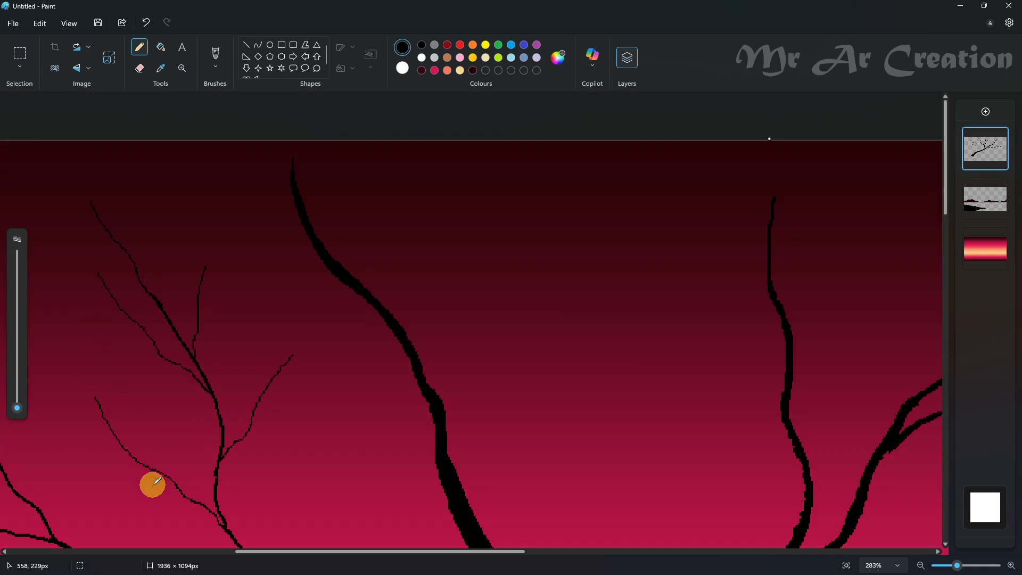
{"action": "left_click_drag", "start_coordinate": [105, 458], "coordinate": [162, 472]}
{"action": "left_click_drag", "start_coordinate": [246, 437], "coordinate": [277, 418]}
{"action": "scroll", "coordinate": [279, 410], "scroll_direction": "down", "scroll_amount": 5}
{"action": "scroll", "coordinate": [373, 319], "scroll_direction": "up", "scroll_amount": 5}
- Draw medium branches off both sides of the thick upper-left limb and add thinner offshoots to them
{"action": "left_click_drag", "start_coordinate": [17, 408], "coordinate": [17, 402]}
{"action": "mouse_move", "coordinate": [363, 376]}
{"action": "left_mouse_down"}
{"action": "mouse_move", "coordinate": [363, 291]}
{"action": "mouse_move", "coordinate": [426, 137]}
{"action": "left_mouse_up"}
{"action": "mouse_move", "coordinate": [131, 232]}
{"action": "left_mouse_down"}
{"action": "mouse_move", "coordinate": [400, 522]}
{"action": "mouse_move", "coordinate": [334, 538]}
{"action": "left_mouse_up"}
{"action": "left_click_drag", "start_coordinate": [17, 402], "coordinate": [18, 407]}
{"action": "left_click_drag", "start_coordinate": [216, 136], "coordinate": [288, 238]}
{"action": "left_click_drag", "start_coordinate": [219, 380], "coordinate": [486, 493]}
{"action": "left_click_drag", "start_coordinate": [376, 263], "coordinate": [445, 440]}
{"action": "scroll", "coordinate": [556, 280], "scroll_direction": "down", "scroll_amount": 5}
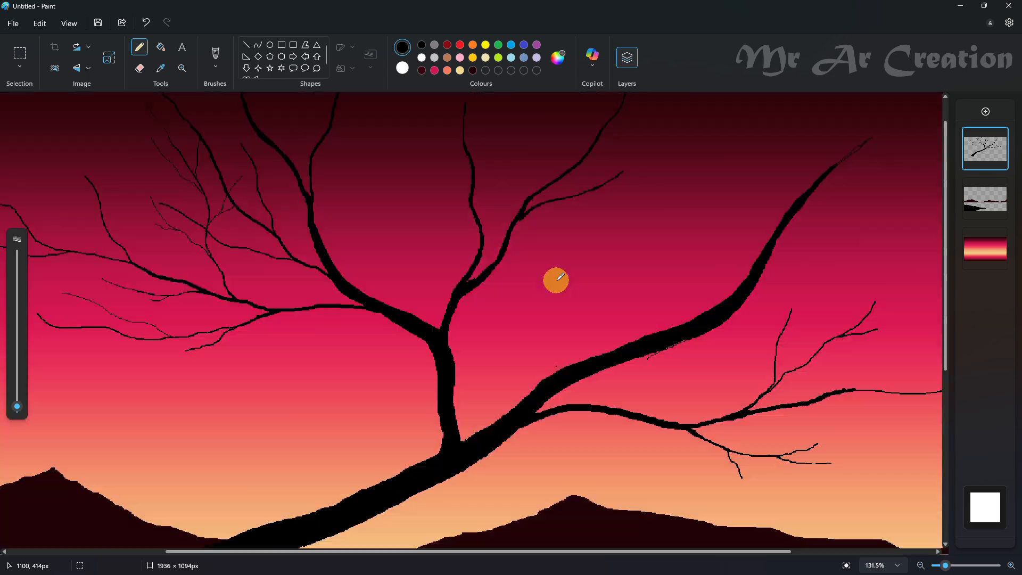
- Add fine twigs along the tip and left-side branches of the upper-left limb
{"action": "scroll", "coordinate": [556, 280], "scroll_direction": "up", "scroll_amount": 3}
{"action": "scroll", "coordinate": [188, 243], "scroll_direction": "left", "scroll_amount": 1}
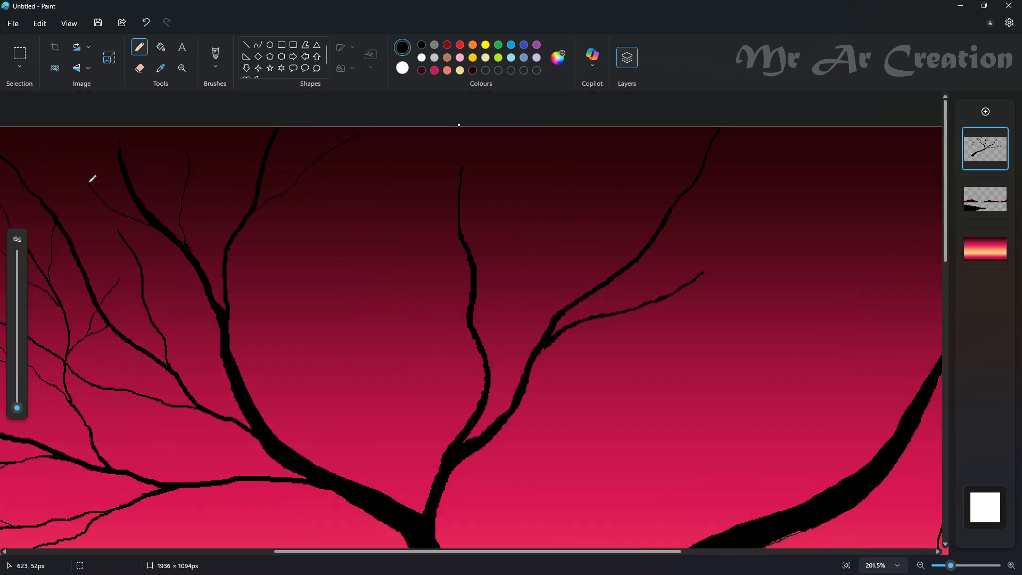
{"action": "left_click_drag", "start_coordinate": [89, 182], "coordinate": [88, 179]}
{"action": "left_click_drag", "start_coordinate": [149, 309], "coordinate": [110, 251]}
{"action": "left_click_drag", "start_coordinate": [165, 340], "coordinate": [180, 294]}
{"action": "left_click_drag", "start_coordinate": [173, 406], "coordinate": [116, 416]}
{"action": "left_click_drag", "start_coordinate": [127, 390], "coordinate": [94, 355]}
- Draw a slender branch rising from the upper-left limb near its fork and extend it up and to the left
{"action": "left_click_drag", "start_coordinate": [17, 408], "coordinate": [10, 399]}
{"action": "left_click_drag", "start_coordinate": [357, 320], "coordinate": [385, 489]}
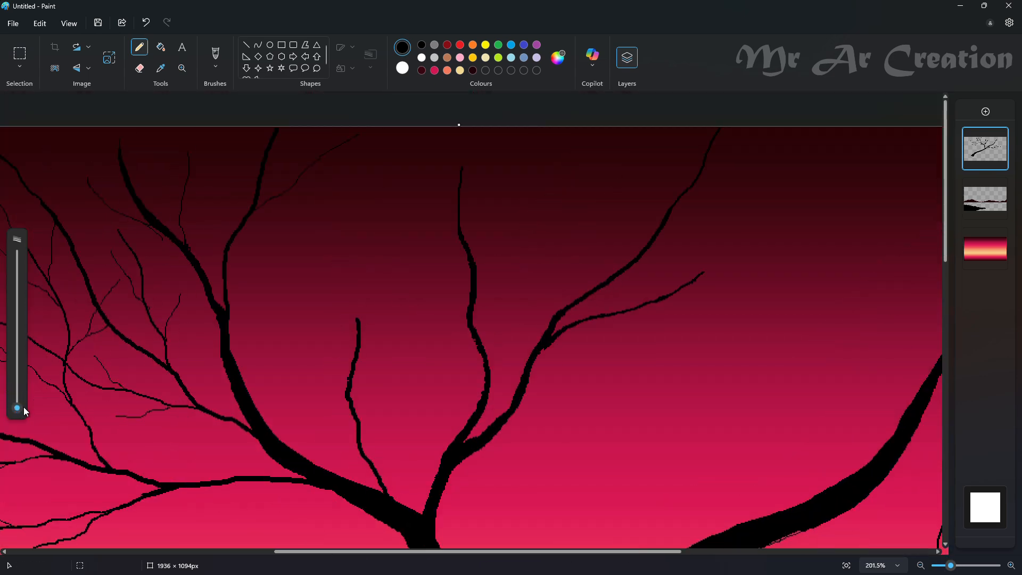
{"action": "left_click_drag", "start_coordinate": [352, 305], "coordinate": [357, 318]}
- Fork the slender branch with a short offshoot to the right and a longer one to the left
{"action": "left_click_drag", "start_coordinate": [424, 248], "coordinate": [360, 345]}
{"action": "key", "text": "ctrl+z"}
{"action": "left_click_drag", "start_coordinate": [440, 217], "coordinate": [349, 394]}
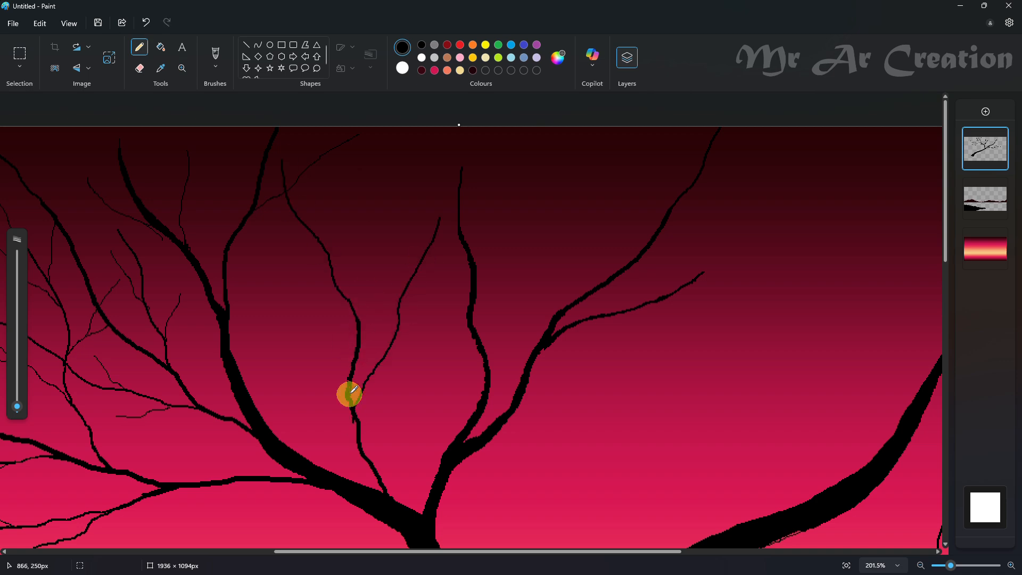
{"action": "key", "text": "ctrl+z"}
{"action": "left_click_drag", "start_coordinate": [285, 289], "coordinate": [345, 389]}
{"action": "left_click_drag", "start_coordinate": [388, 285], "coordinate": [356, 342]}
{"action": "scroll", "coordinate": [375, 341], "scroll_direction": "down", "scroll_amount": 4}
{"action": "scroll", "coordinate": [690, 285], "scroll_direction": "up", "scroll_amount": 3}
- Draw a long branch reaching up and to the right from the bend in the thick right limb
{"action": "left_click_drag", "start_coordinate": [570, 550], "coordinate": [597, 551]}
{"action": "left_click_drag", "start_coordinate": [17, 406], "coordinate": [17, 399]}
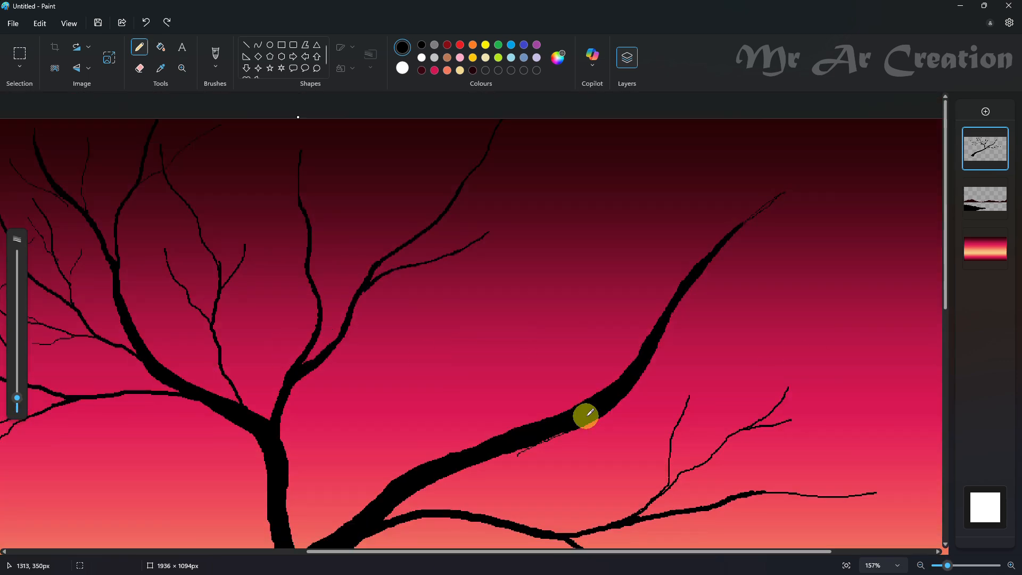
{"action": "left_click_drag", "start_coordinate": [584, 420], "coordinate": [766, 364]}
{"action": "left_click_drag", "start_coordinate": [17, 399], "coordinate": [17, 406]}
{"action": "key", "text": "ctrl+z"}
{"action": "left_click_drag", "start_coordinate": [629, 393], "coordinate": [766, 339]}
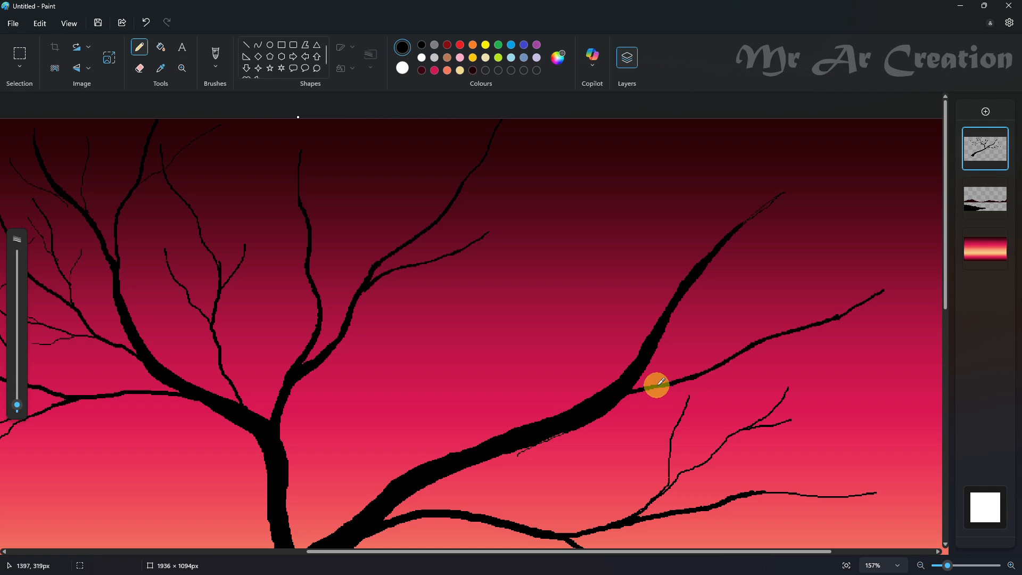
- Draw a tall branch rising from the lower part of the right limb and thicken it down to its joint
{"action": "left_click_drag", "start_coordinate": [637, 173], "coordinate": [455, 452]}
{"action": "left_click_drag", "start_coordinate": [529, 346], "coordinate": [531, 354]}
{"action": "left_click_drag", "start_coordinate": [18, 405], "coordinate": [17, 389]}
{"action": "left_click", "coordinate": [548, 314]}
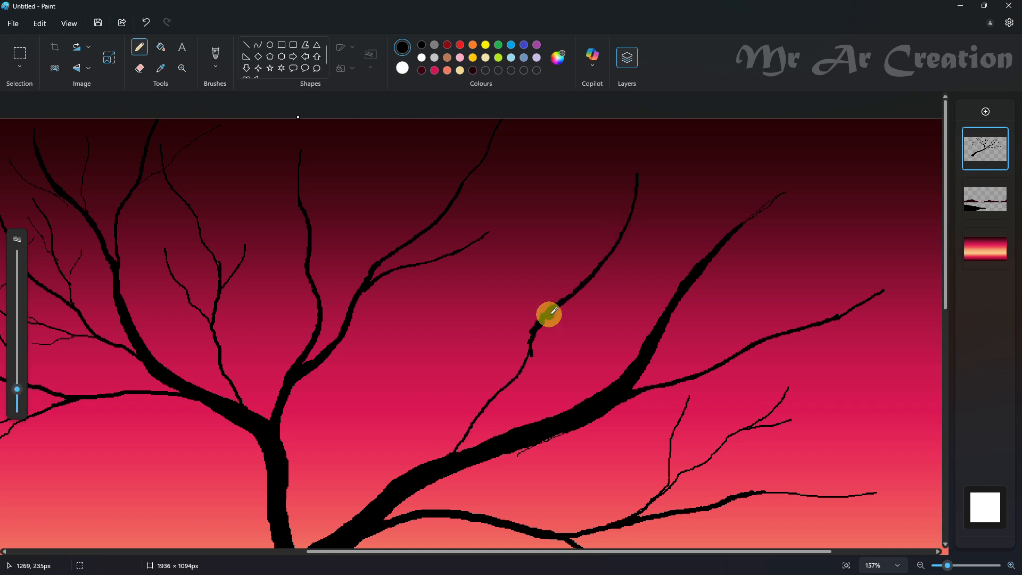
{"action": "key", "text": "ctrl+z"}
{"action": "left_click_drag", "start_coordinate": [546, 316], "coordinate": [425, 464]}
- Thicken the long right branch from its joint outward, tapering it toward the tip
{"action": "left_click_drag", "start_coordinate": [617, 398], "coordinate": [750, 341]}
{"action": "key", "text": "ctrl+z"}
{"action": "scroll", "coordinate": [587, 288], "scroll_direction": "up", "scroll_amount": 3}
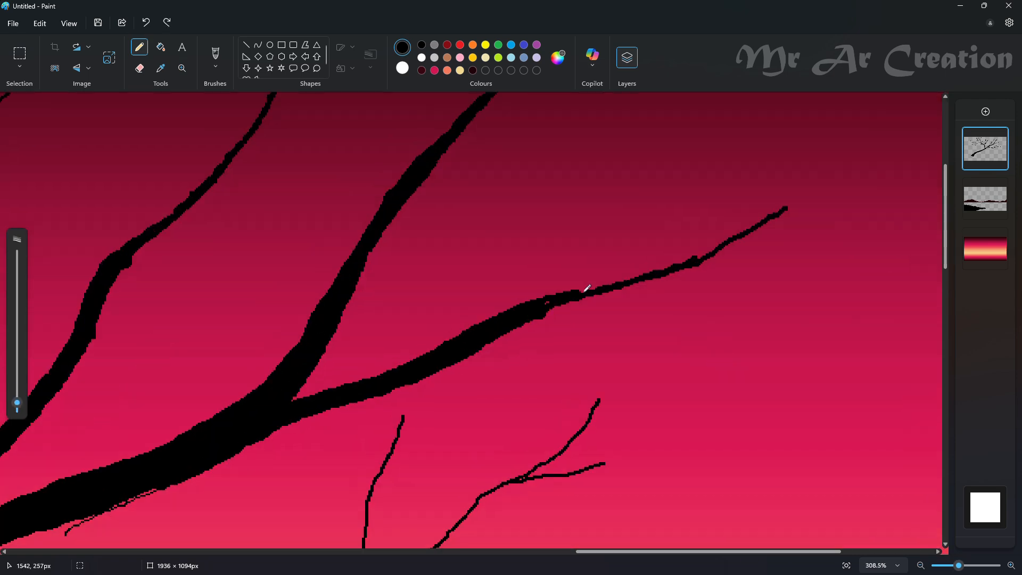
{"action": "scroll", "coordinate": [619, 282], "scroll_direction": "up", "scroll_amount": 1}
{"action": "mouse_move", "coordinate": [531, 378]}
{"action": "left_mouse_down"}
{"action": "mouse_move", "coordinate": [708, 320]}
{"action": "mouse_move", "coordinate": [848, 255]}
{"action": "left_mouse_up"}
- Extend the outer end of the long right branch with a thinner tip
{"action": "left_click_drag", "start_coordinate": [17, 403], "coordinate": [27, 406]}
{"action": "left_click_drag", "start_coordinate": [665, 552], "coordinate": [751, 551]}
{"action": "scroll", "coordinate": [745, 319], "scroll_direction": "up", "scroll_amount": 2}
{"action": "left_click_drag", "start_coordinate": [851, 248], "coordinate": [735, 326]}
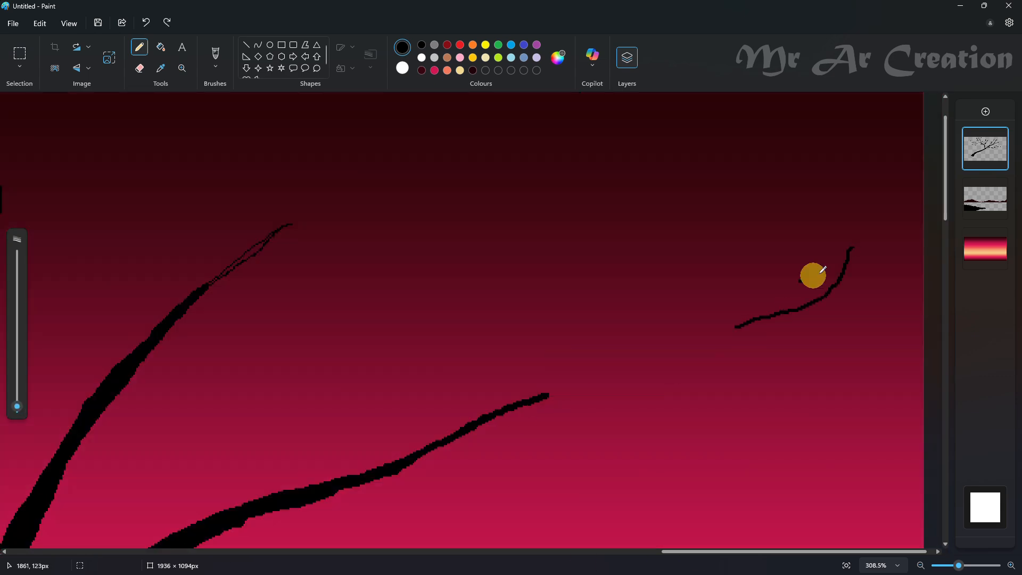
{"action": "key", "text": "ctrl+z"}
{"action": "scroll", "coordinate": [587, 440], "scroll_direction": "up", "scroll_amount": 2}
{"action": "scroll", "coordinate": [587, 440], "scroll_direction": "down", "scroll_amount": 3}
{"action": "mouse_move", "coordinate": [614, 258]}
{"action": "left_mouse_down"}
{"action": "mouse_move", "coordinate": [689, 248]}
{"action": "mouse_move", "coordinate": [639, 232]}
{"action": "left_mouse_up"}
{"action": "key", "text": "ctrl+z"}
{"action": "left_click_drag", "start_coordinate": [588, 292], "coordinate": [575, 345]}
{"action": "scroll", "coordinate": [575, 340], "scroll_direction": "down", "scroll_amount": 2}
- Fill the gaps at the base of the tall middle branch and thicken its upper part
{"action": "left_click_drag", "start_coordinate": [572, 226], "coordinate": [573, 228]}
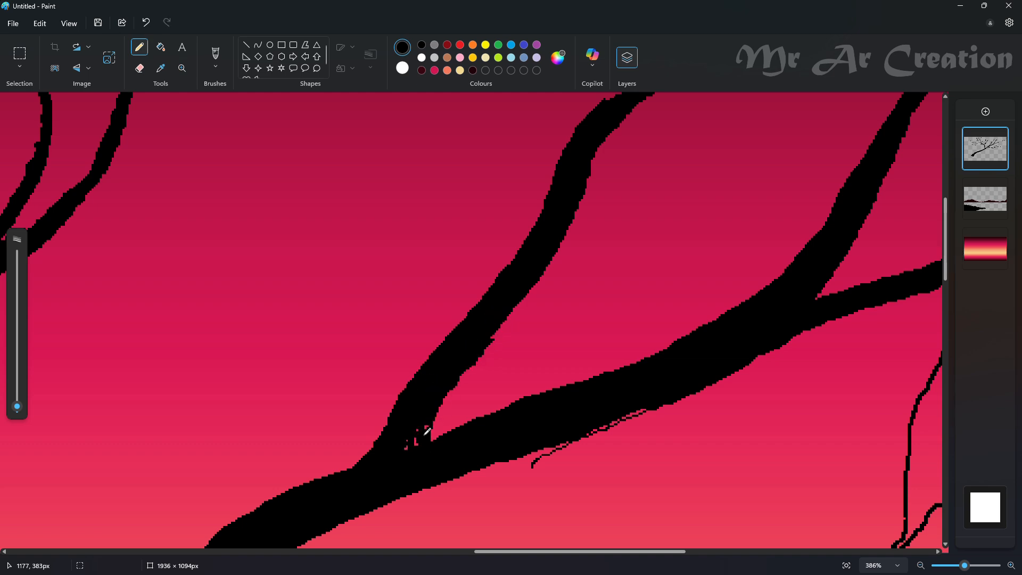
{"action": "left_click_drag", "start_coordinate": [425, 435], "coordinate": [416, 444]}
{"action": "scroll", "coordinate": [611, 306], "scroll_direction": "down", "scroll_amount": 3}
{"action": "scroll", "coordinate": [596, 305], "scroll_direction": "up", "scroll_amount": 3}
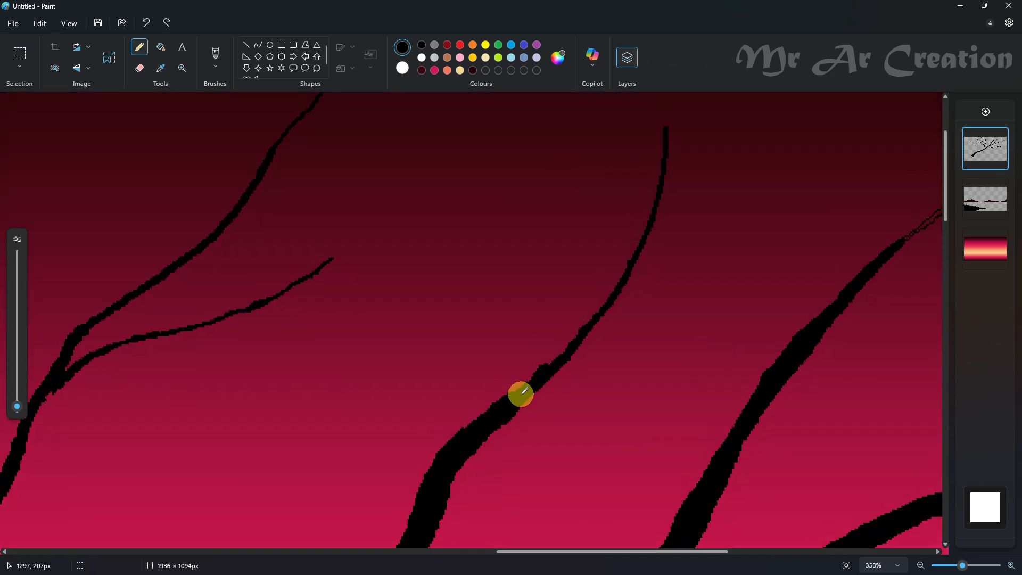
{"action": "scroll", "coordinate": [651, 349], "scroll_direction": "up", "scroll_amount": 2}
{"action": "left_click_drag", "start_coordinate": [624, 408], "coordinate": [576, 466]}
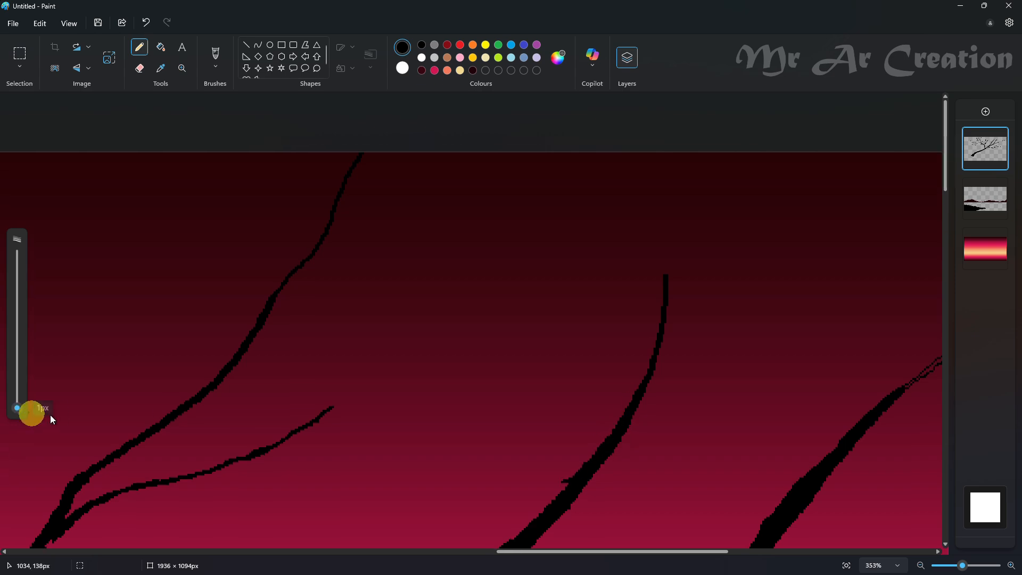
{"action": "scroll", "coordinate": [488, 319], "scroll_direction": "down", "scroll_amount": 3}
{"action": "scroll", "coordinate": [481, 298], "scroll_direction": "up", "scroll_amount": 3}
{"action": "scroll", "coordinate": [481, 299], "scroll_direction": "down", "scroll_amount": 1}
- Draw a side branch reaching up and to the right from the middle branch, thickening it toward its joint
{"action": "left_click_drag", "start_coordinate": [480, 381], "coordinate": [586, 331]}
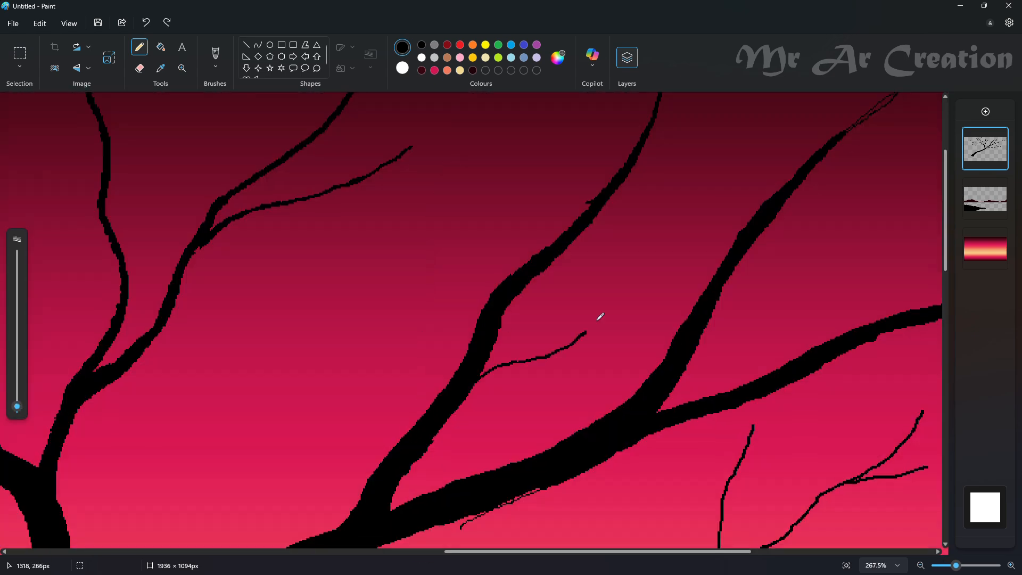
{"action": "scroll", "coordinate": [598, 319], "scroll_direction": "up", "scroll_amount": 1}
{"action": "left_click_drag", "start_coordinate": [586, 400], "coordinate": [744, 277]}
{"action": "mouse_move", "coordinate": [727, 291]}
{"action": "left_mouse_down"}
{"action": "mouse_move", "coordinate": [663, 339]}
{"action": "mouse_move", "coordinate": [692, 303]}
{"action": "mouse_move", "coordinate": [535, 431]}
{"action": "left_mouse_up"}
{"action": "scroll", "coordinate": [674, 340], "scroll_direction": "up", "scroll_amount": 2}
{"action": "scroll", "coordinate": [546, 413], "scroll_direction": "down", "scroll_amount": 1}
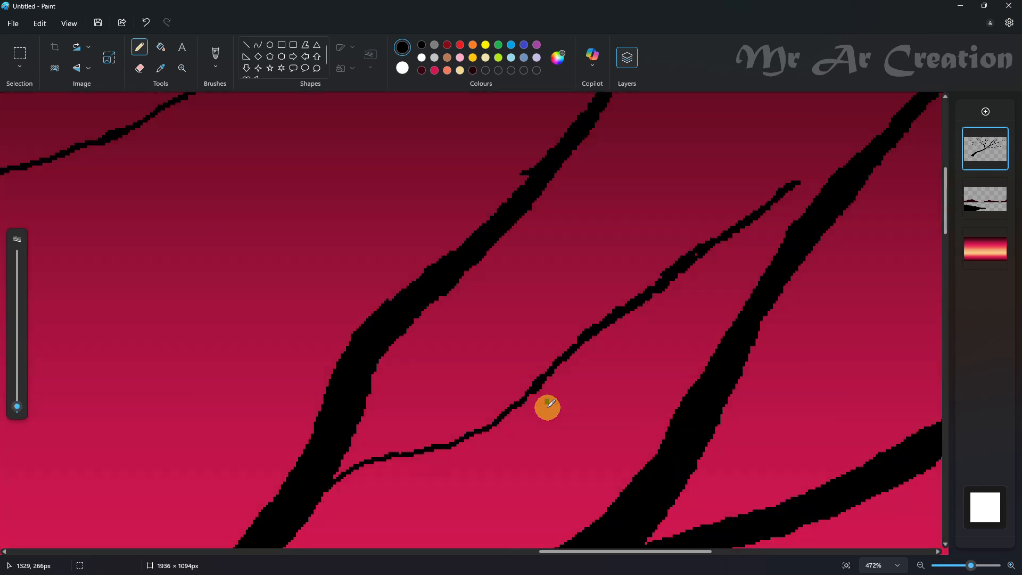
{"action": "left_click_drag", "start_coordinate": [385, 436], "coordinate": [327, 467]}
- Draw a curved branch rising to the left from the middle branch's bend and thicken its base
{"action": "scroll", "coordinate": [575, 365], "scroll_direction": "up", "scroll_amount": 2}
{"action": "mouse_move", "coordinate": [501, 384]}
{"action": "left_mouse_down"}
{"action": "mouse_move", "coordinate": [379, 427]}
{"action": "mouse_move", "coordinate": [358, 398]}
{"action": "left_mouse_up"}
{"action": "scroll", "coordinate": [384, 409], "scroll_direction": "down", "scroll_amount": 3}
{"action": "scroll", "coordinate": [361, 417], "scroll_direction": "down", "scroll_amount": 1}
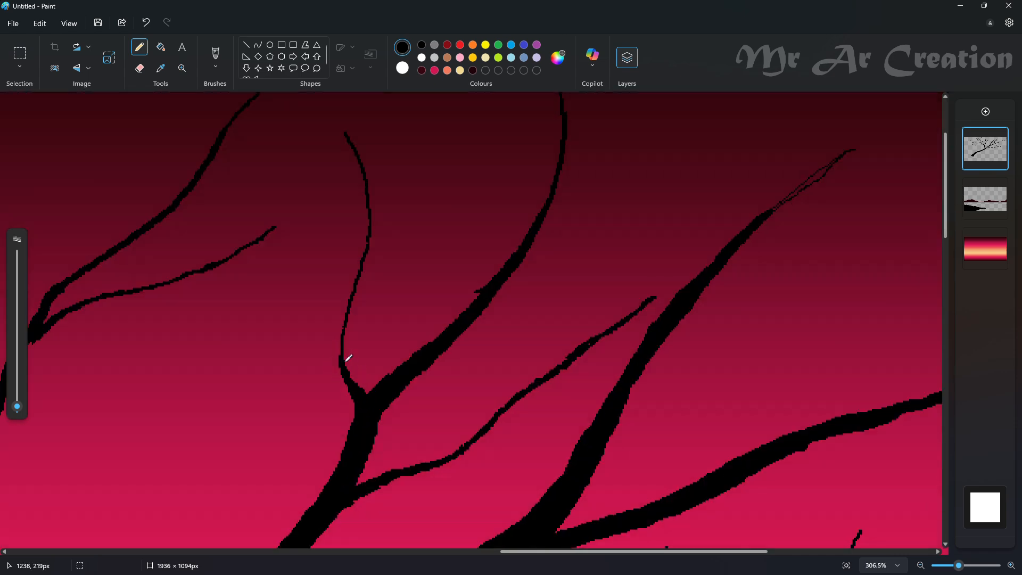
- Thicken the curved left offshoot and add a thin twig on each side of it
{"action": "scroll", "coordinate": [347, 359], "scroll_direction": "up", "scroll_amount": 1}
{"action": "mouse_move", "coordinate": [367, 315]}
{"action": "left_mouse_down"}
{"action": "mouse_move", "coordinate": [348, 374]}
{"action": "mouse_move", "coordinate": [426, 313]}
{"action": "left_mouse_up"}
{"action": "scroll", "coordinate": [347, 412], "scroll_direction": "up", "scroll_amount": 1}
{"action": "scroll", "coordinate": [375, 379], "scroll_direction": "up", "scroll_amount": 2}
{"action": "left_click_drag", "start_coordinate": [321, 524], "coordinate": [271, 320]}
{"action": "scroll", "coordinate": [325, 469], "scroll_direction": "down", "scroll_amount": 1}
- Add a long thin twig curving up from the middle branch's right side branch and widen its base
{"action": "left_click_drag", "start_coordinate": [650, 413], "coordinate": [740, 218]}
{"action": "scroll", "coordinate": [692, 340], "scroll_direction": "down", "scroll_amount": 1}
{"action": "left_click_drag", "start_coordinate": [650, 348], "coordinate": [613, 435]}
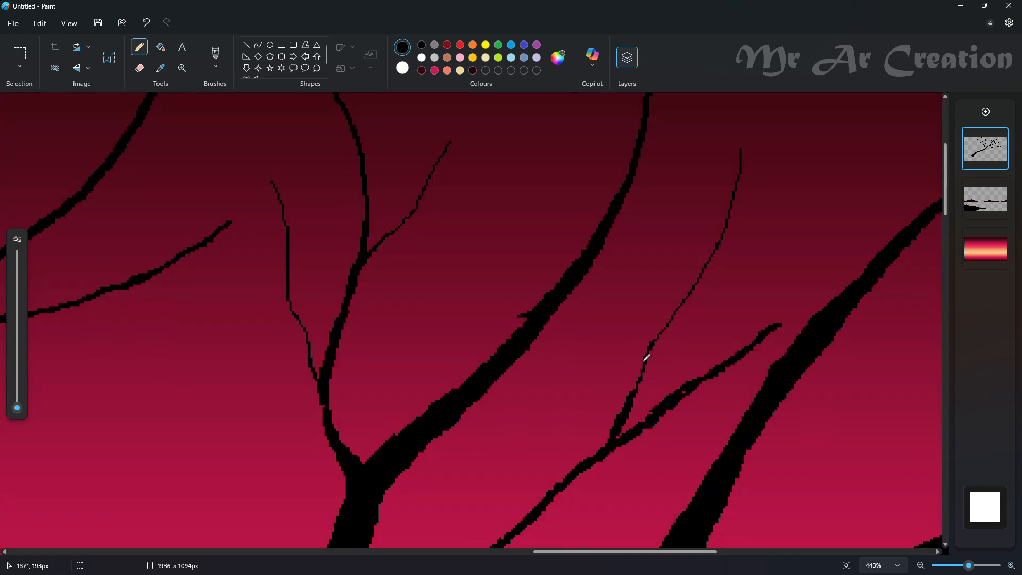
{"action": "scroll", "coordinate": [479, 425], "scroll_direction": "down", "scroll_amount": 2}
{"action": "left_click", "coordinate": [461, 436]}
{"action": "scroll", "coordinate": [660, 408], "scroll_direction": "up", "scroll_amount": 2}
{"action": "left_click", "coordinate": [649, 406]}
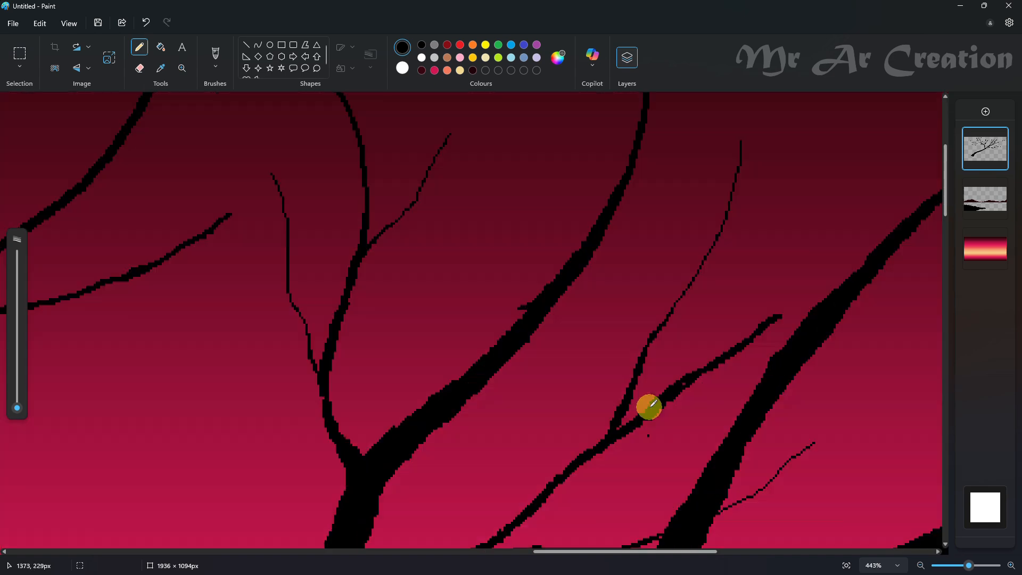
- Draw a fine upward twig near the outer end of the right side branch
{"action": "scroll", "coordinate": [649, 406], "scroll_direction": "up", "scroll_amount": 1}
{"action": "mouse_move", "coordinate": [889, 132]}
{"action": "left_mouse_down"}
{"action": "mouse_move", "coordinate": [837, 349]}
{"action": "mouse_move", "coordinate": [799, 378]}
{"action": "left_mouse_up"}
{"action": "scroll", "coordinate": [798, 346], "scroll_direction": "down", "scroll_amount": 7}
{"action": "scroll", "coordinate": [660, 170], "scroll_direction": "up", "scroll_amount": 7}
- Draw a forking branch up and to the right near the middle branch's top and thicken its joint
{"action": "left_click_drag", "start_coordinate": [854, 139], "coordinate": [669, 347]}
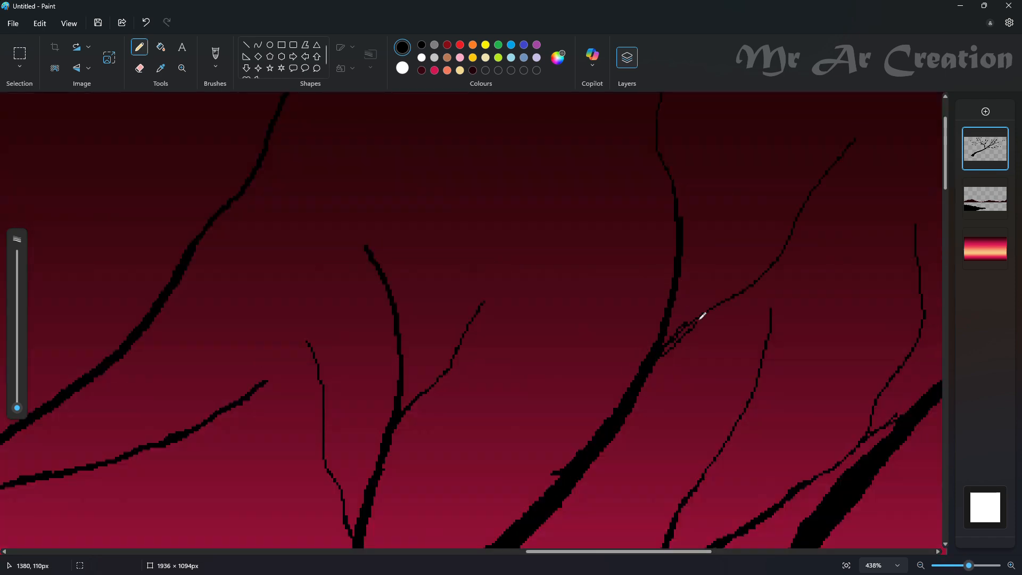
{"action": "scroll", "coordinate": [707, 310], "scroll_direction": "up", "scroll_amount": 2}
{"action": "key", "text": "ctrl+z"}
{"action": "scroll", "coordinate": [664, 376], "scroll_direction": "down", "scroll_amount": 1}
- Add a thin forked twig rising from the left edge of the middle branch's upper part
{"action": "left_click_drag", "start_coordinate": [544, 165], "coordinate": [572, 486]}
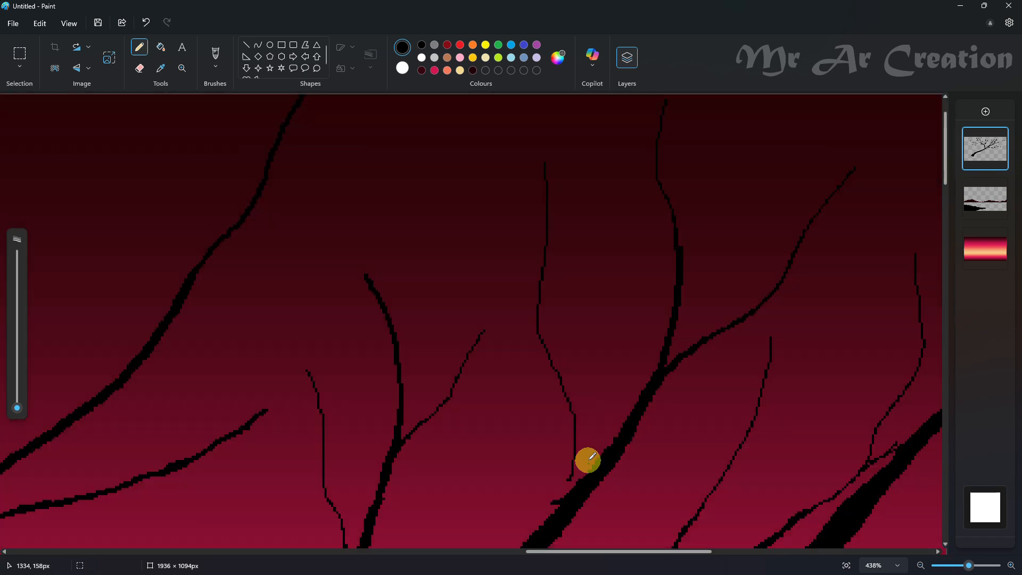
{"action": "scroll", "coordinate": [586, 461], "scroll_direction": "down", "scroll_amount": 1}
{"action": "left_click_drag", "start_coordinate": [576, 383], "coordinate": [565, 420]}
{"action": "scroll", "coordinate": [559, 434], "scroll_direction": "up", "scroll_amount": 1}
{"action": "key", "text": "ctrl+z"}
{"action": "left_click_drag", "start_coordinate": [542, 356], "coordinate": [538, 337]}
{"action": "scroll", "coordinate": [484, 292], "scroll_direction": "up", "scroll_amount": 1}
{"action": "mouse_move", "coordinate": [563, 389]}
{"action": "left_mouse_down"}
{"action": "mouse_move", "coordinate": [573, 462]}
{"action": "mouse_move", "coordinate": [583, 368]}
{"action": "left_mouse_up"}
- Fill in the right limb's tapered end and extend it with a thin tip curving upward
{"action": "scroll", "coordinate": [532, 320], "scroll_direction": "down", "scroll_amount": 8}
{"action": "scroll", "coordinate": [870, 213], "scroll_direction": "up", "scroll_amount": 5}
{"action": "scroll", "coordinate": [479, 160], "scroll_direction": "up", "scroll_amount": 4}
{"action": "key", "text": "ctrl+z"}
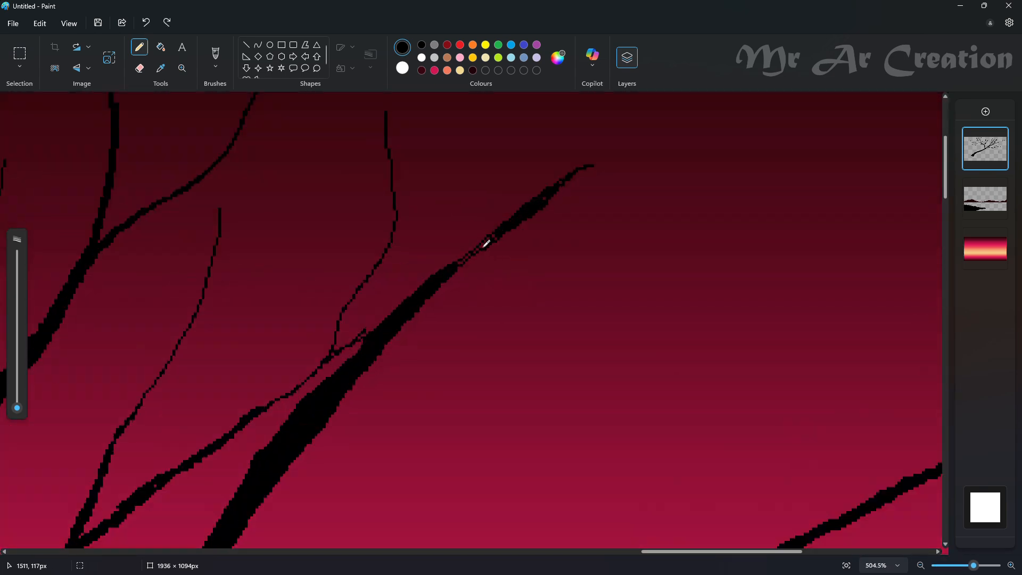
{"action": "scroll", "coordinate": [551, 195], "scroll_direction": "up", "scroll_amount": 4}
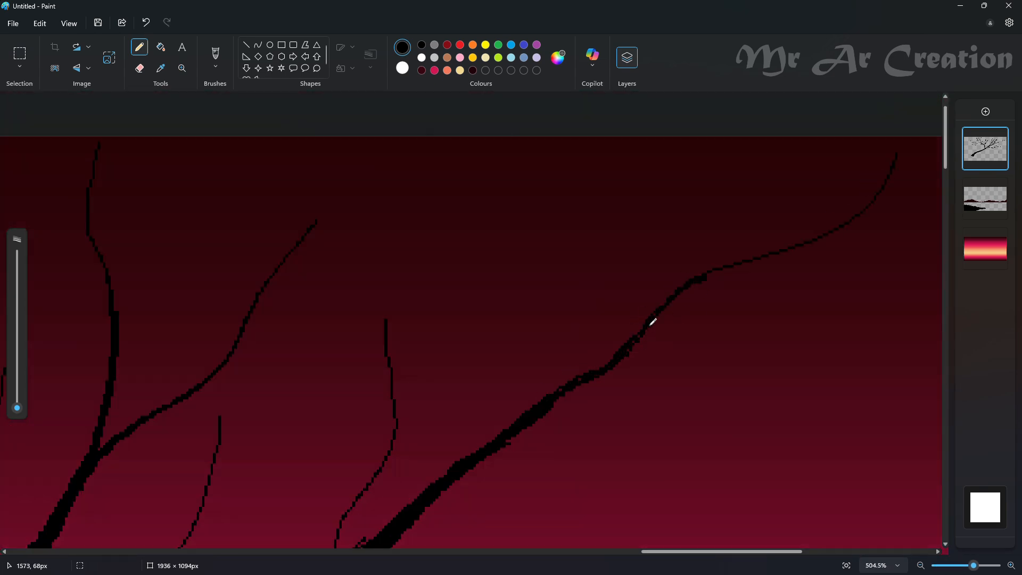
{"action": "scroll", "coordinate": [522, 399], "scroll_direction": "down", "scroll_amount": 3}
- Outline a new branch reaching up and to the right from the right limb and fill it black
{"action": "mouse_move", "coordinate": [639, 309]}
{"action": "left_mouse_down"}
{"action": "mouse_move", "coordinate": [502, 408]}
{"action": "mouse_move", "coordinate": [374, 440]}
{"action": "left_mouse_up"}
{"action": "scroll", "coordinate": [505, 404], "scroll_direction": "up", "scroll_amount": 1}
{"action": "key", "text": "ctrl+z"}
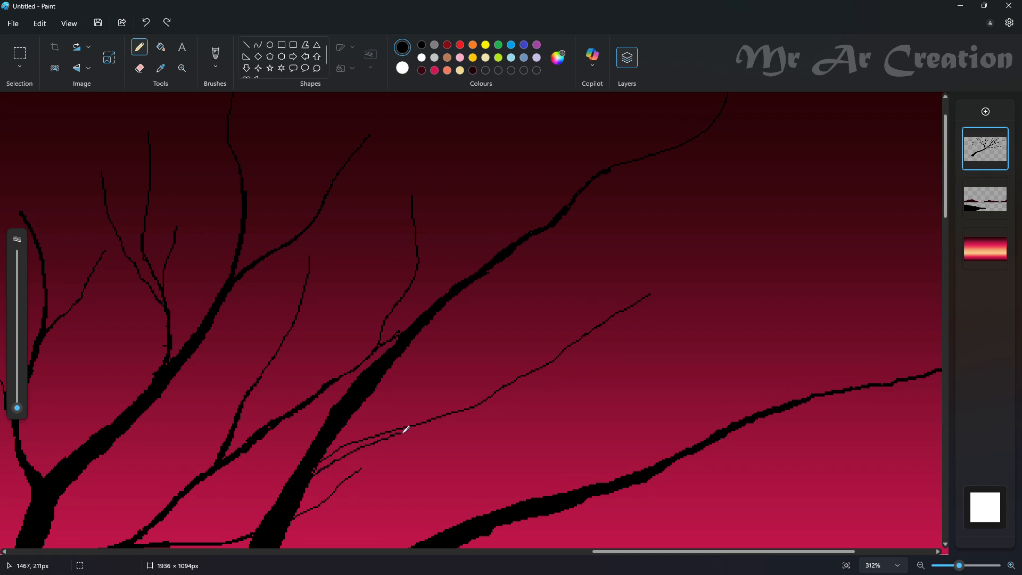
{"action": "left_click", "coordinate": [161, 48]}
{"action": "left_click", "coordinate": [572, 350]}
{"action": "left_click", "coordinate": [139, 48]}
{"action": "scroll", "coordinate": [589, 326], "scroll_direction": "up", "scroll_amount": 3}
- Finish the new branch with a thin curving tip and add a side twig beneath it, thickened at the joint
{"action": "left_click_drag", "start_coordinate": [758, 119], "coordinate": [538, 315]}
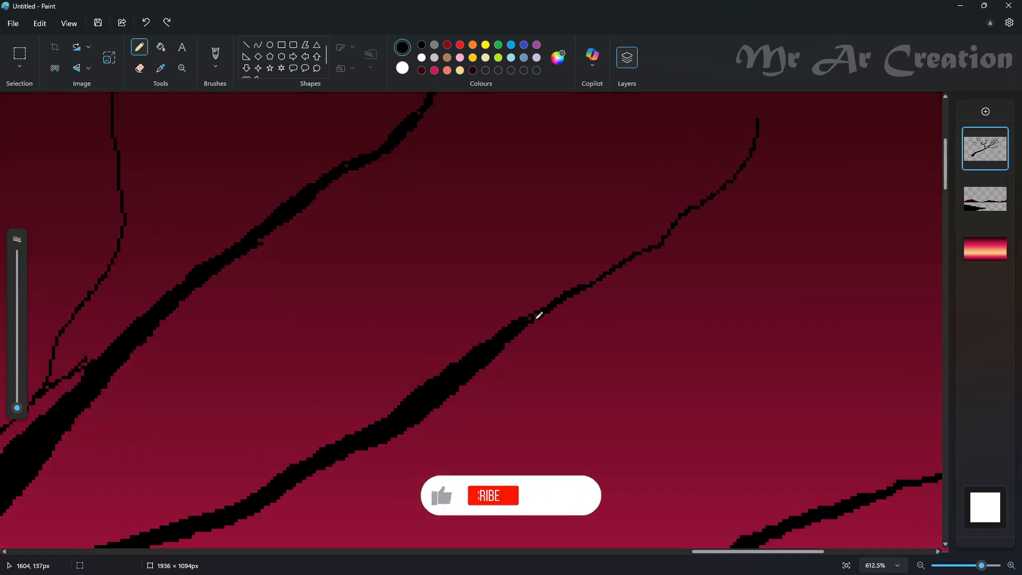
{"action": "left_click_drag", "start_coordinate": [408, 430], "coordinate": [713, 326]}
{"action": "scroll", "coordinate": [602, 418], "scroll_direction": "down", "scroll_amount": 1}
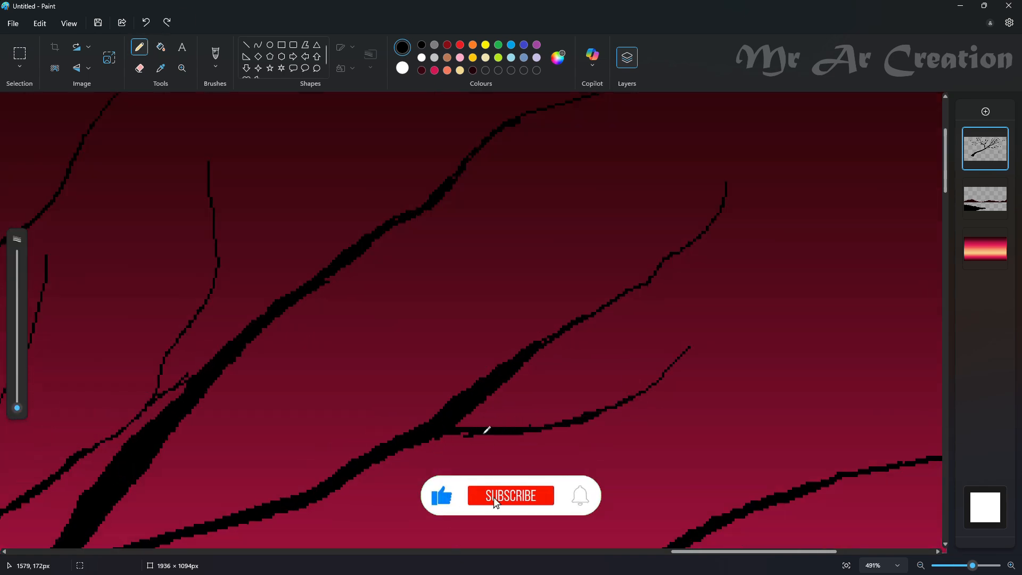
{"action": "left_click_drag", "start_coordinate": [468, 433], "coordinate": [421, 444]}
{"action": "mouse_move", "coordinate": [751, 551]}
{"action": "left_mouse_down"}
{"action": "mouse_move", "coordinate": [663, 511]}
{"action": "mouse_move", "coordinate": [690, 514]}
{"action": "left_mouse_up"}
{"action": "scroll", "coordinate": [729, 404], "scroll_direction": "down", "scroll_amount": 1}
{"action": "left_click_drag", "start_coordinate": [727, 396], "coordinate": [766, 375]}
{"action": "scroll", "coordinate": [562, 471], "scroll_direction": "down", "scroll_amount": 1}
{"action": "left_click", "coordinate": [294, 261]}
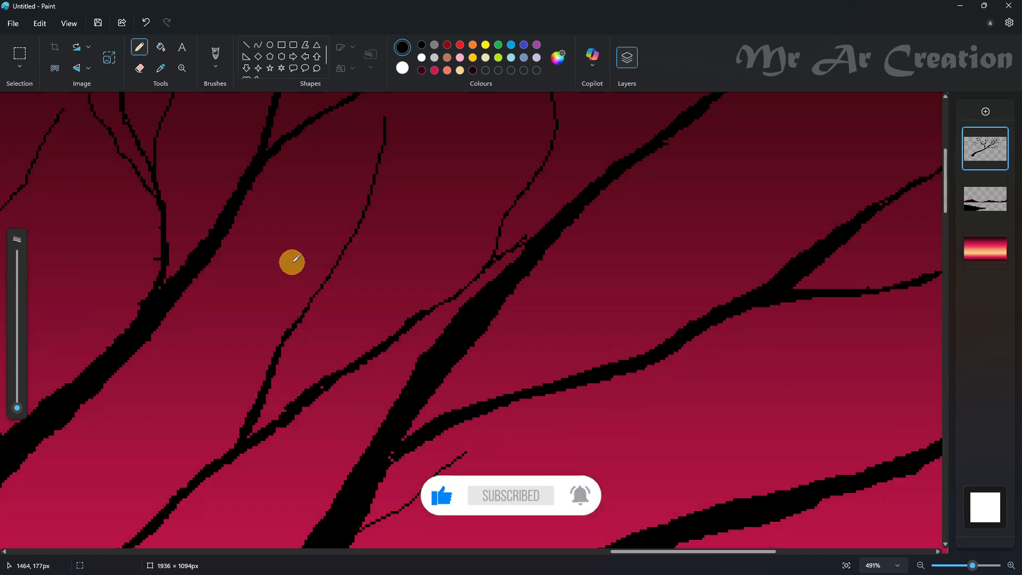
- Thicken the right limb's lower side branch with black strokes along its length
{"action": "mouse_move", "coordinate": [752, 304]}
{"action": "left_mouse_down"}
{"action": "mouse_move", "coordinate": [445, 428]}
{"action": "mouse_move", "coordinate": [390, 474]}
{"action": "left_mouse_up"}
{"action": "scroll", "coordinate": [347, 372], "scroll_direction": "down", "scroll_amount": 2}
{"action": "scroll", "coordinate": [638, 354], "scroll_direction": "up", "scroll_amount": 3}
{"action": "scroll", "coordinate": [695, 349], "scroll_direction": "down", "scroll_amount": 2}
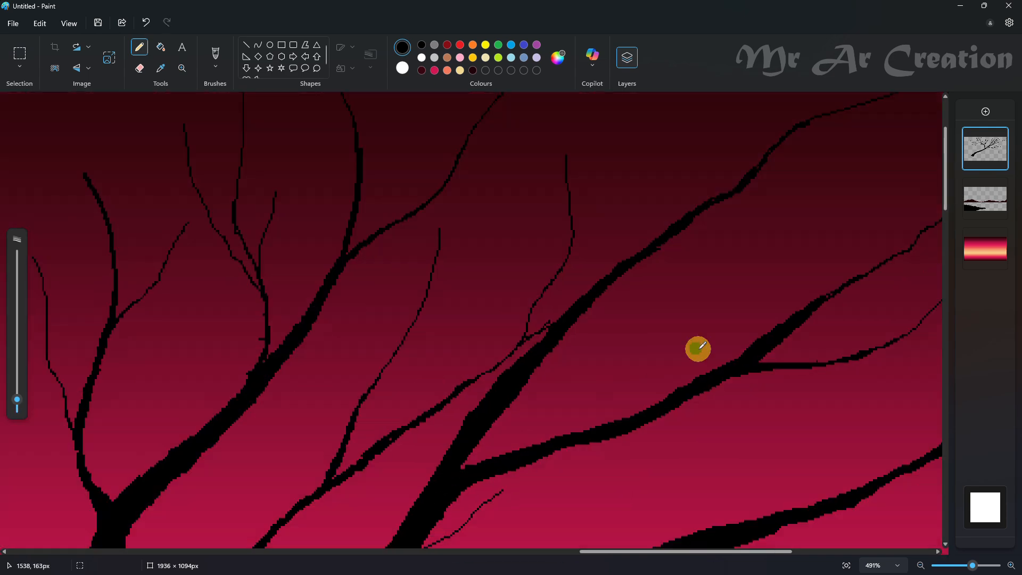
- Add a thin twig with a small fork rising from the base of the right limb's lower side branch
{"action": "scroll", "coordinate": [649, 324], "scroll_direction": "down", "scroll_amount": 5}
{"action": "scroll", "coordinate": [586, 296], "scroll_direction": "up", "scroll_amount": 3}
{"action": "key", "text": "ctrl+minus"}
{"action": "key", "text": "ctrl+minus"}
{"action": "key", "text": "ctrl+minus"}
{"action": "mouse_move", "coordinate": [588, 294]}
{"action": "left_mouse_down"}
{"action": "mouse_move", "coordinate": [741, 293]}
{"action": "mouse_move", "coordinate": [824, 265]}
{"action": "left_mouse_up"}
{"action": "key", "text": "ctrl+z"}
{"action": "left_click_drag", "start_coordinate": [576, 287], "coordinate": [715, 164]}
{"action": "left_click_drag", "start_coordinate": [689, 195], "coordinate": [735, 185]}
- Add a tall thin twig with two side offshoots rising from the upper part of the right limb
{"action": "scroll", "coordinate": [737, 209], "scroll_direction": "up", "scroll_amount": 3}
{"action": "left_click_drag", "start_coordinate": [679, 318], "coordinate": [764, 124]}
{"action": "left_click_drag", "start_coordinate": [740, 181], "coordinate": [779, 155]}
{"action": "left_click_drag", "start_coordinate": [701, 240], "coordinate": [677, 130]}
- Add thin forked twigs rising from the long lowest limb near the canvas's right edge
{"action": "left_click_drag", "start_coordinate": [729, 550], "coordinate": [863, 551]}
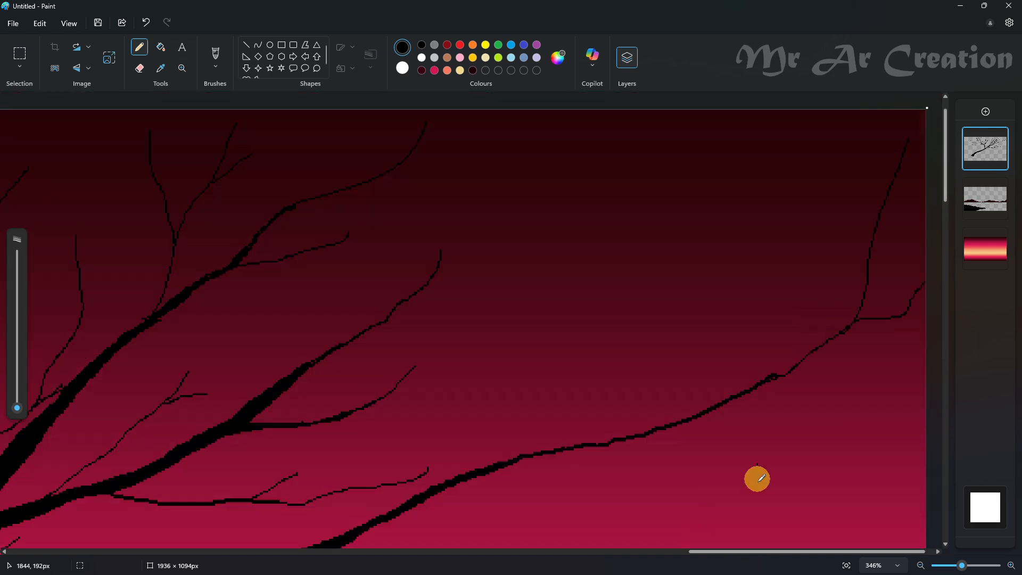
{"action": "scroll", "coordinate": [757, 479], "scroll_direction": "down", "scroll_amount": 2}
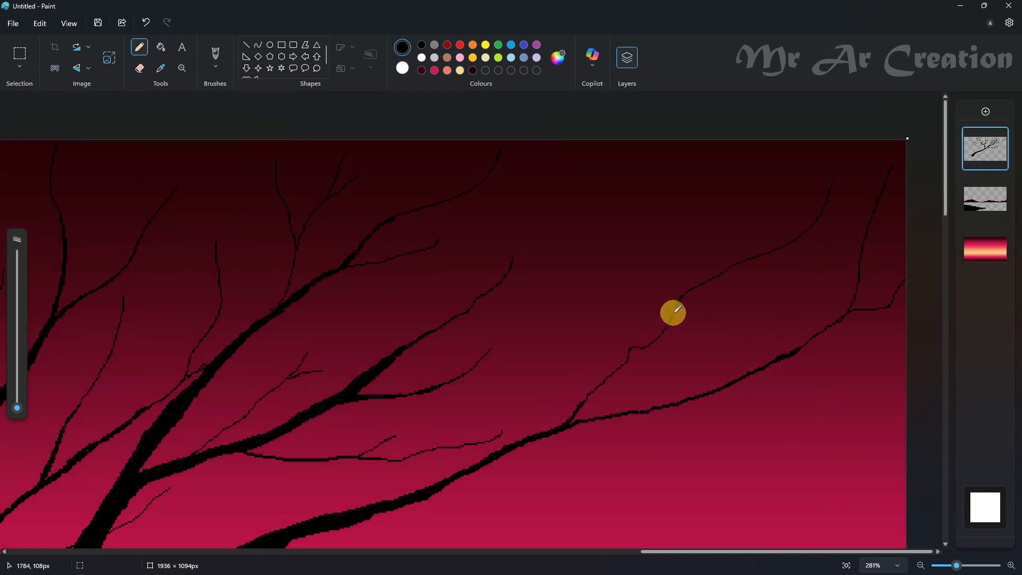
{"action": "scroll", "coordinate": [675, 201], "scroll_direction": "down", "scroll_amount": 3}
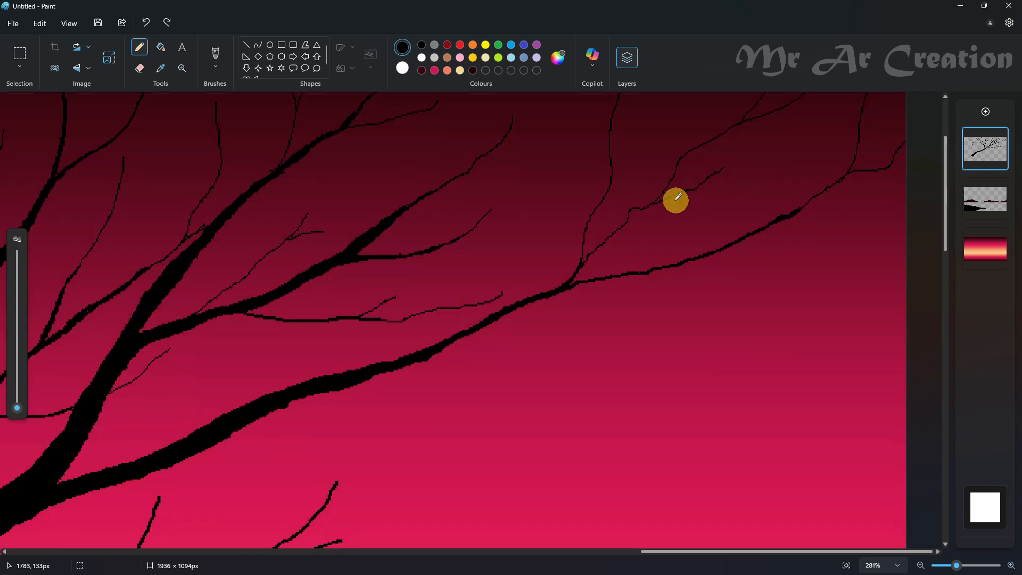
- Draw a new branch curving to the right from the underside of the long right limb and thicken its first part
{"action": "left_click_drag", "start_coordinate": [359, 381], "coordinate": [511, 383]}
{"action": "key", "text": "ctrl+z"}
{"action": "left_click_drag", "start_coordinate": [245, 425], "coordinate": [429, 421]}
{"action": "key", "text": "ctrl+z"}
{"action": "mouse_move", "coordinate": [271, 415]}
{"action": "left_mouse_down"}
{"action": "mouse_move", "coordinate": [337, 392]}
{"action": "mouse_move", "coordinate": [581, 378]}
{"action": "left_mouse_up"}
{"action": "left_click_drag", "start_coordinate": [473, 406], "coordinate": [357, 402]}
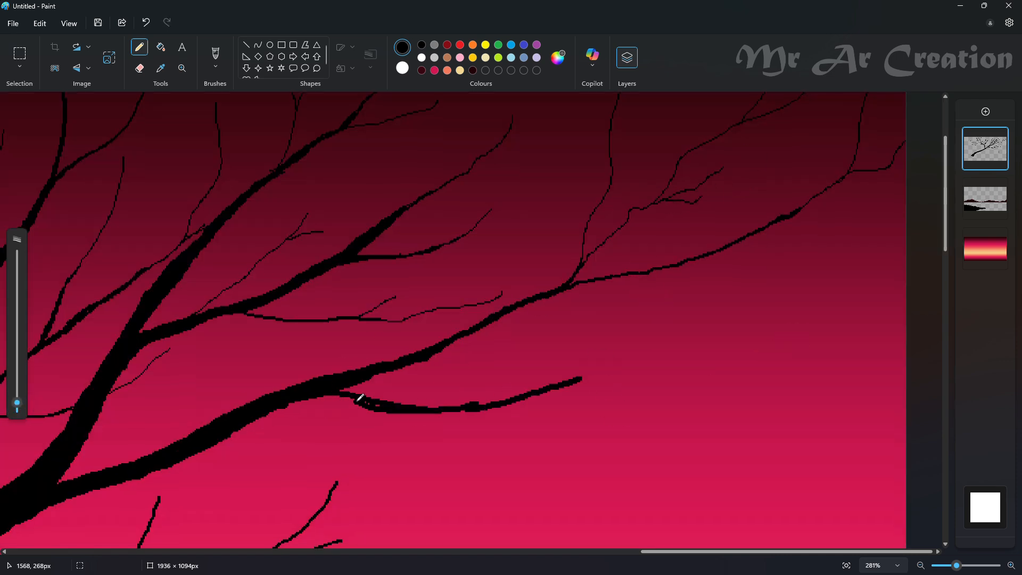
- Extend the new branch up to the right with a thinner stroke and add a lower fork beneath it
{"action": "left_click_drag", "start_coordinate": [18, 403], "coordinate": [18, 407]}
{"action": "left_click_drag", "start_coordinate": [580, 379], "coordinate": [878, 300]}
{"action": "left_click_drag", "start_coordinate": [735, 355], "coordinate": [797, 358]}
{"action": "left_click_drag", "start_coordinate": [472, 413], "coordinate": [750, 450]}
- Thicken the new branch's middle section and its joint with the limb
{"action": "mouse_move", "coordinate": [660, 358]}
{"action": "left_mouse_down"}
{"action": "mouse_move", "coordinate": [611, 365]}
{"action": "mouse_move", "coordinate": [531, 387]}
{"action": "mouse_move", "coordinate": [642, 364]}
{"action": "mouse_move", "coordinate": [591, 373]}
{"action": "left_mouse_up"}
{"action": "scroll", "coordinate": [631, 363], "scroll_direction": "up", "scroll_amount": 3}
{"action": "scroll", "coordinate": [592, 387], "scroll_direction": "down", "scroll_amount": 1}
{"action": "left_click_drag", "start_coordinate": [320, 375], "coordinate": [411, 399]}
{"action": "scroll", "coordinate": [591, 394], "scroll_direction": "down", "scroll_amount": 2}
- Set the pencil size to 1 px and add fine twigs above and below the new branch's upper fork
{"action": "left_click_drag", "start_coordinate": [17, 406], "coordinate": [21, 410]}
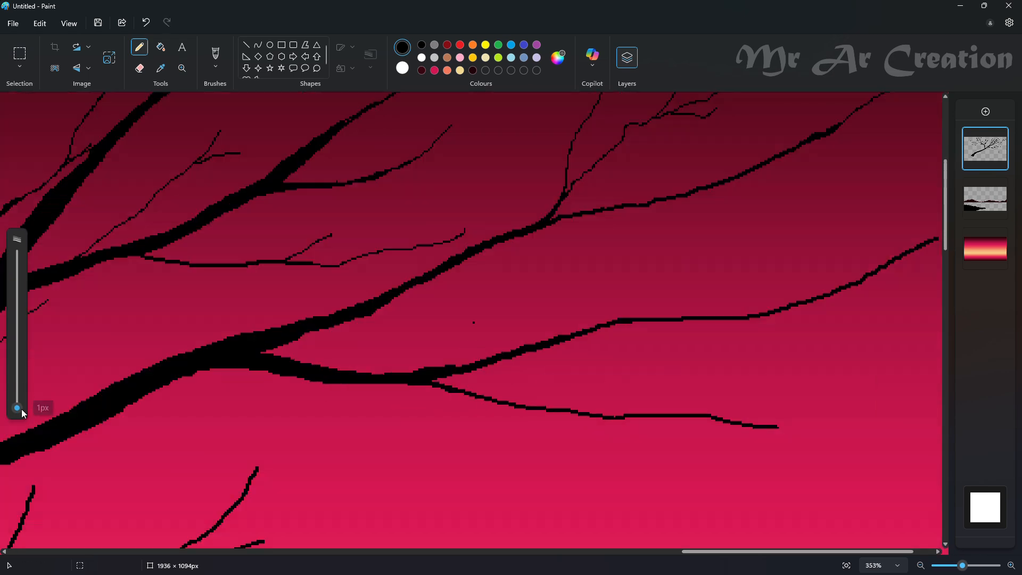
{"action": "scroll", "coordinate": [543, 373], "scroll_direction": "up", "scroll_amount": 1}
{"action": "mouse_move", "coordinate": [543, 408]}
{"action": "left_mouse_down"}
{"action": "mouse_move", "coordinate": [705, 298]}
{"action": "mouse_move", "coordinate": [585, 400]}
{"action": "left_mouse_up"}
{"action": "key", "text": "ctrl+z"}
{"action": "left_click_drag", "start_coordinate": [738, 302], "coordinate": [834, 256]}
{"action": "left_click_drag", "start_coordinate": [818, 368], "coordinate": [925, 362]}
{"action": "scroll", "coordinate": [925, 363], "scroll_direction": "right", "scroll_amount": 2}
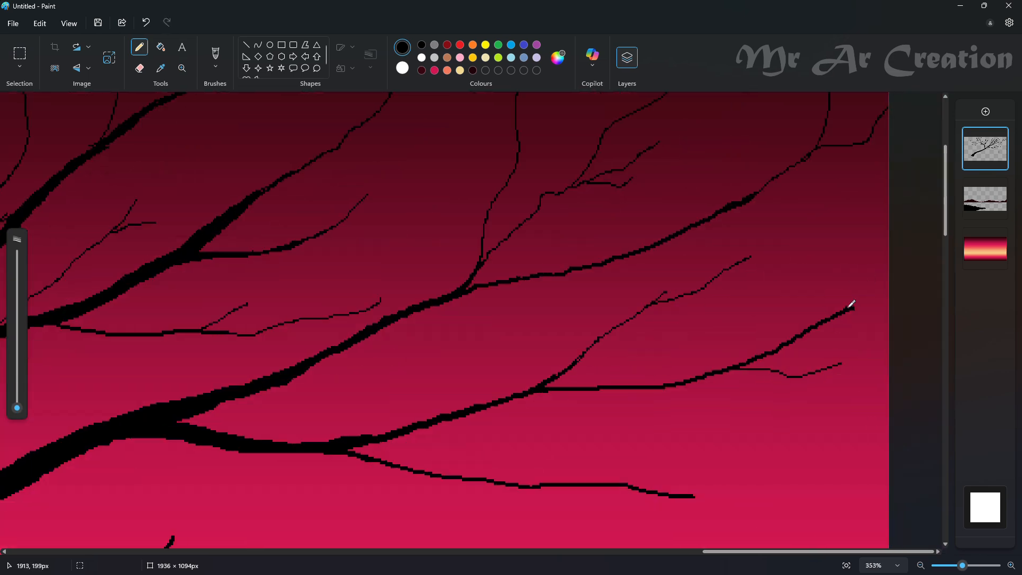
- Extend both fork tips to the canvas's right edge and add a drooping twig beneath the lower fork
{"action": "left_click_drag", "start_coordinate": [854, 307], "coordinate": [889, 284]}
{"action": "scroll", "coordinate": [639, 372], "scroll_direction": "down", "scroll_amount": 2}
{"action": "key", "text": "ctrl+z"}
{"action": "left_click_drag", "start_coordinate": [693, 427], "coordinate": [889, 469]}
{"action": "left_click_drag", "start_coordinate": [487, 413], "coordinate": [597, 493]}
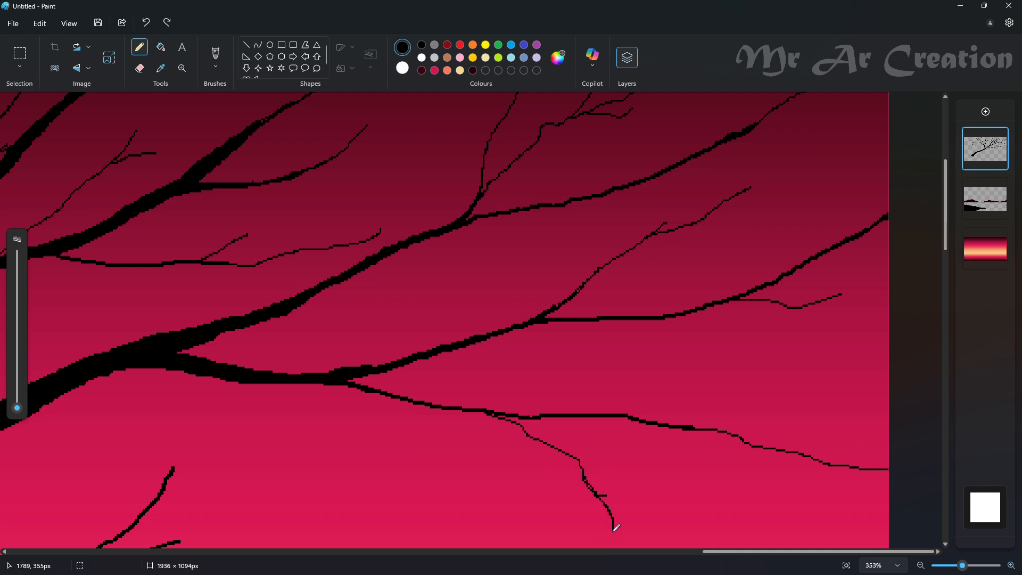
- Lengthen the hanging twig of the limb above the mountain and add fine side twigs around it
{"action": "scroll", "coordinate": [613, 531], "scroll_direction": "down", "scroll_amount": 3}
{"action": "scroll", "coordinate": [687, 313], "scroll_direction": "down", "scroll_amount": 5}
{"action": "scroll", "coordinate": [671, 311], "scroll_direction": "up", "scroll_amount": 5}
{"action": "mouse_move", "coordinate": [454, 437]}
{"action": "left_mouse_down"}
{"action": "mouse_move", "coordinate": [474, 478]}
{"action": "mouse_move", "coordinate": [517, 512]}
{"action": "left_mouse_up"}
{"action": "scroll", "coordinate": [518, 512], "scroll_direction": "down", "scroll_amount": 3}
{"action": "left_click_drag", "start_coordinate": [498, 367], "coordinate": [605, 422]}
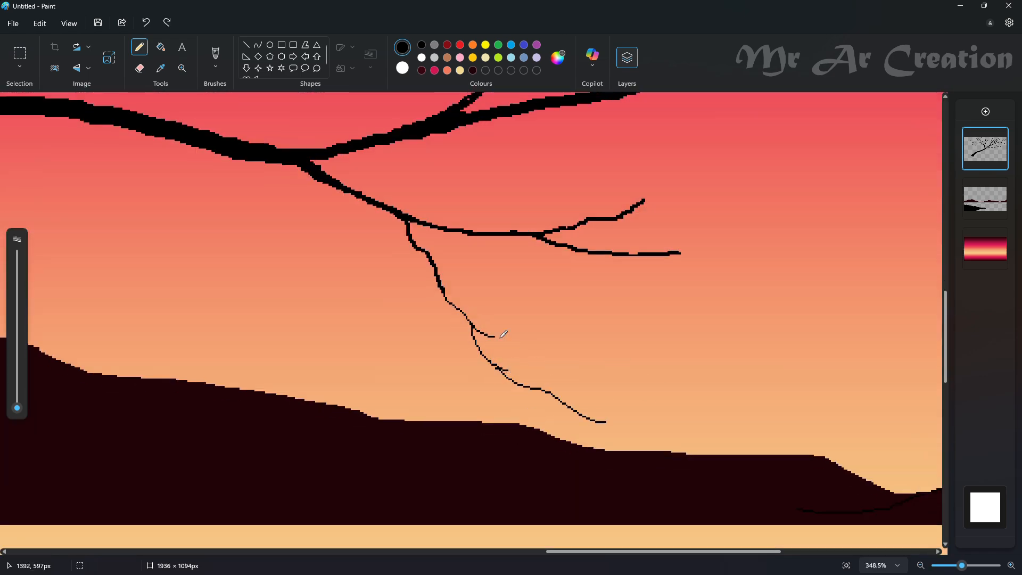
{"action": "left_click_drag", "start_coordinate": [503, 334], "coordinate": [585, 361]}
{"action": "scroll", "coordinate": [585, 360], "scroll_direction": "up", "scroll_amount": 3}
{"action": "left_click_drag", "start_coordinate": [394, 343], "coordinate": [572, 285]}
- Add fine tips and twigs to the upright forked branches growing from the limb above the mountain
{"action": "scroll", "coordinate": [733, 437], "scroll_direction": "up", "scroll_amount": 7}
{"action": "left_click_drag", "start_coordinate": [697, 149], "coordinate": [593, 311]}
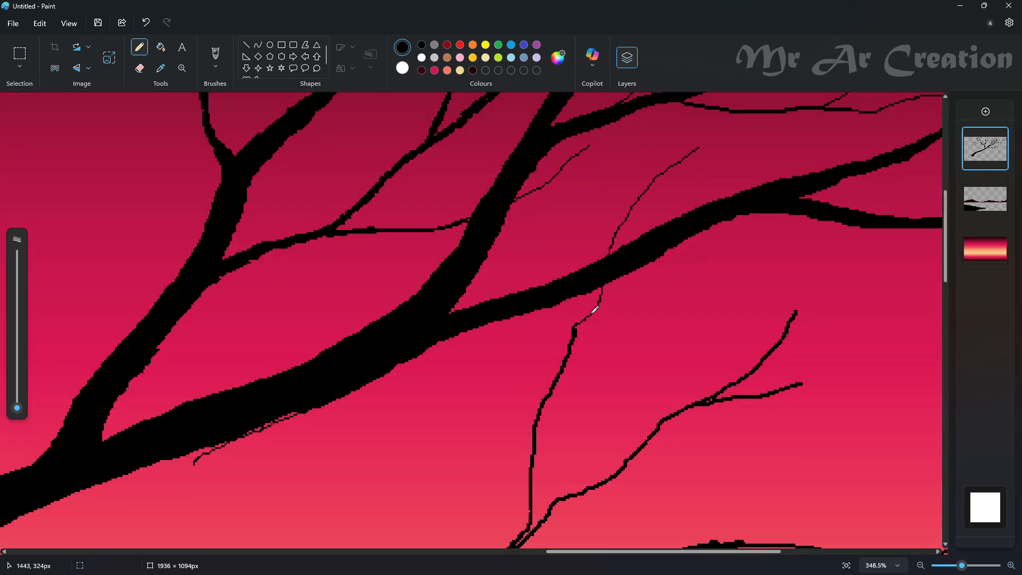
{"action": "left_click_drag", "start_coordinate": [807, 273], "coordinate": [834, 245]}
{"action": "scroll", "coordinate": [825, 285], "scroll_direction": "down", "scroll_amount": 2}
{"action": "left_click_drag", "start_coordinate": [799, 318], "coordinate": [928, 290]}
- Extend that limb's right tip with a fine line curving upward and add a small twig near it
{"action": "scroll", "coordinate": [719, 425], "scroll_direction": "right", "scroll_amount": 7}
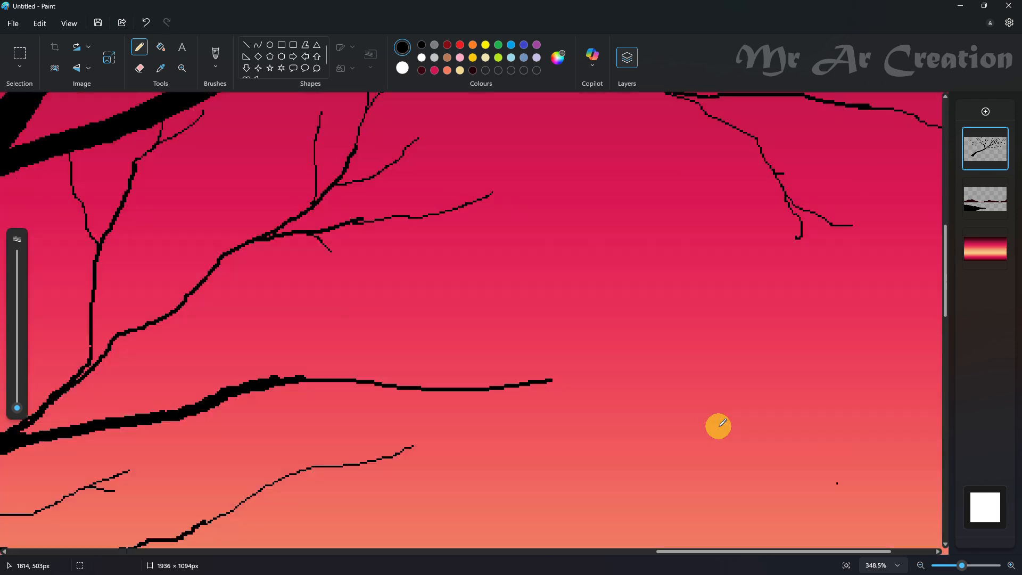
{"action": "scroll", "coordinate": [718, 426], "scroll_direction": "up", "scroll_amount": 2}
{"action": "left_click_drag", "start_coordinate": [548, 476], "coordinate": [916, 324]}
{"action": "left_click_drag", "start_coordinate": [662, 456], "coordinate": [783, 462]}
{"action": "scroll", "coordinate": [596, 477], "scroll_direction": "down", "scroll_amount": 5}
{"action": "scroll", "coordinate": [560, 363], "scroll_direction": "down", "scroll_amount": 5}
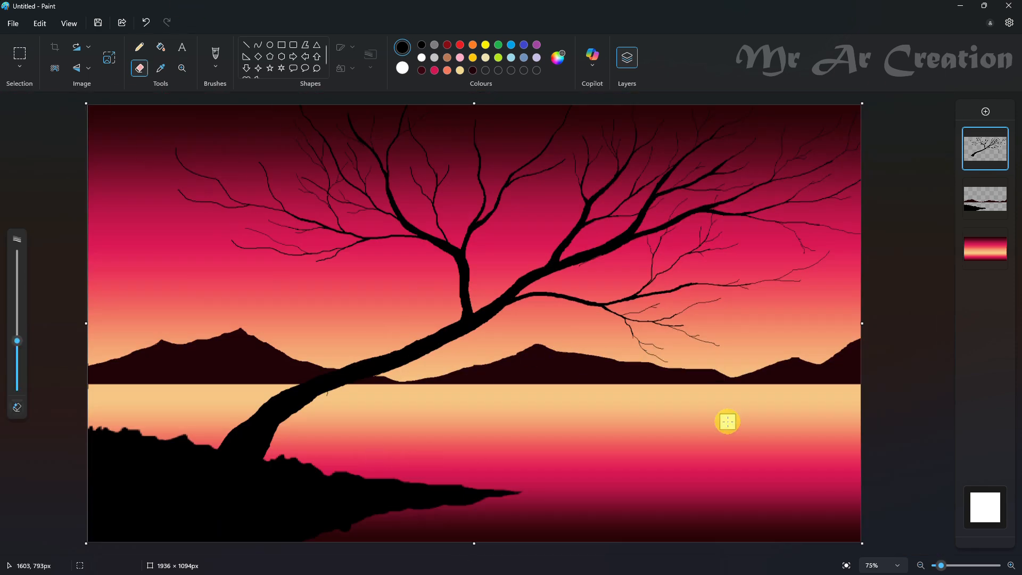
- Draw a thick black branch from the trunk's underside reaching right above the mountain and thicken its base
{"action": "left_click", "coordinate": [140, 47]}
{"action": "scroll", "coordinate": [411, 416], "scroll_direction": "up", "scroll_amount": 4}
{"action": "left_click_drag", "start_coordinate": [17, 410], "coordinate": [17, 393]}
{"action": "left_click_drag", "start_coordinate": [354, 314], "coordinate": [656, 320]}
{"action": "key", "text": "ctrl+z"}
{"action": "scroll", "coordinate": [465, 479], "scroll_direction": "down", "scroll_amount": 3}
{"action": "left_click_drag", "start_coordinate": [414, 379], "coordinate": [542, 363]}
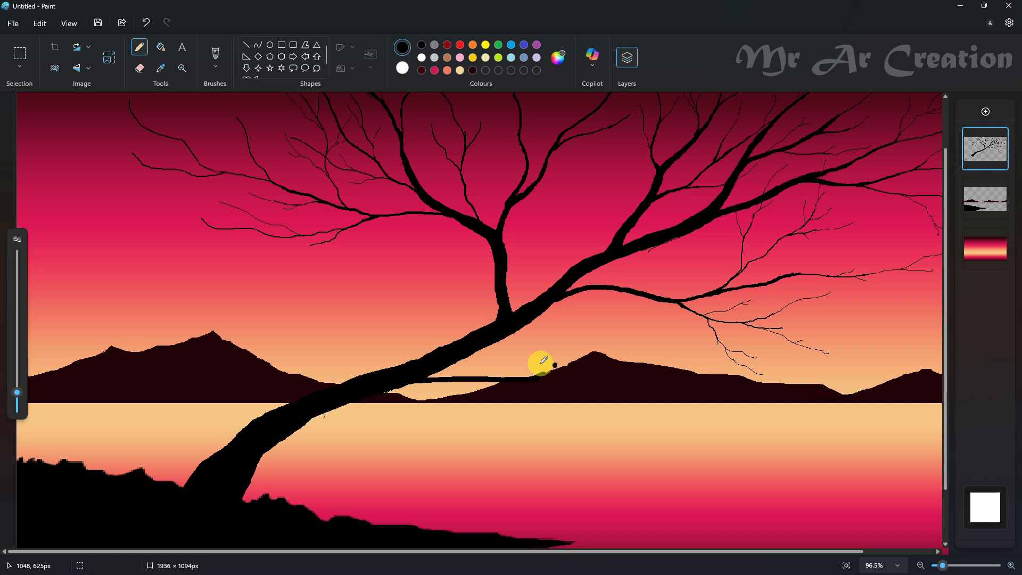
{"action": "scroll", "coordinate": [544, 360], "scroll_direction": "up", "scroll_amount": 5}
{"action": "scroll", "coordinate": [434, 354], "scroll_direction": "down", "scroll_amount": 1}
{"action": "scroll", "coordinate": [433, 354], "scroll_direction": "left", "scroll_amount": 2}
{"action": "left_click_drag", "start_coordinate": [274, 493], "coordinate": [245, 493]}
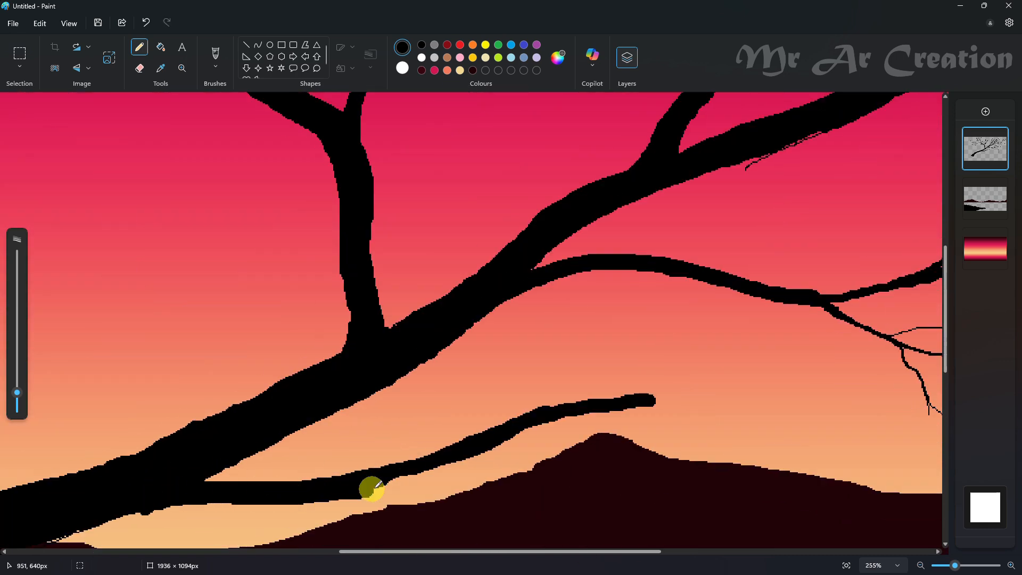
- Extend the new branch with a thin tip rising across the limb above it and taper the transition
{"action": "scroll", "coordinate": [526, 403], "scroll_direction": "right", "scroll_amount": 2}
{"action": "scroll", "coordinate": [527, 403], "scroll_direction": "down", "scroll_amount": 1}
{"action": "mouse_move", "coordinate": [737, 228]}
{"action": "left_mouse_down"}
{"action": "mouse_move", "coordinate": [570, 388]}
{"action": "mouse_move", "coordinate": [528, 400]}
{"action": "left_mouse_up"}
{"action": "scroll", "coordinate": [586, 402], "scroll_direction": "up", "scroll_amount": 2}
{"action": "left_click_drag", "start_coordinate": [490, 407], "coordinate": [513, 398]}
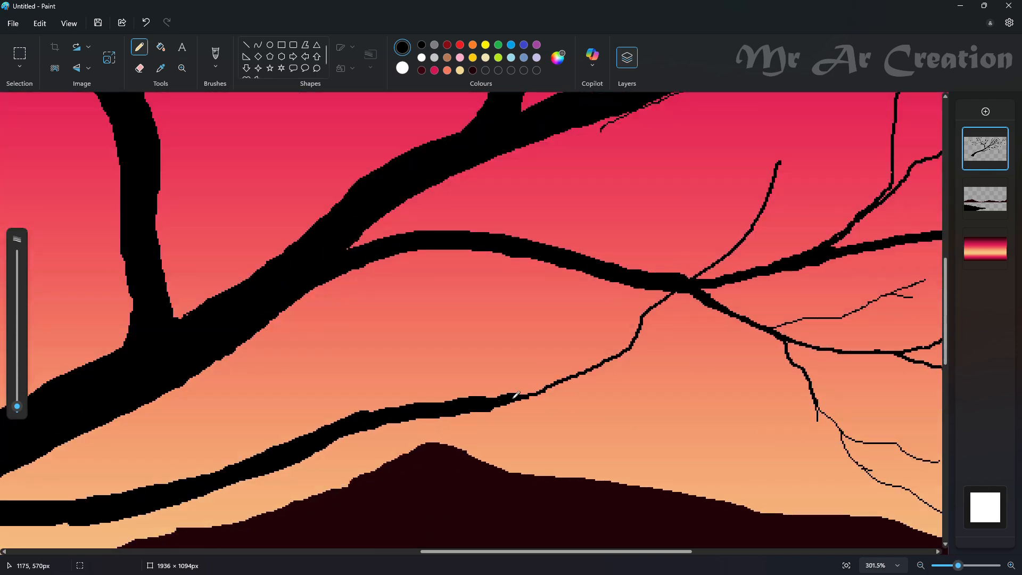
- Draw a thick branch sloping down from the new branch over the mountain and lake, with a short downward offshoot
{"action": "scroll", "coordinate": [358, 381], "scroll_direction": "down", "scroll_amount": 3}
{"action": "scroll", "coordinate": [189, 395], "scroll_direction": "down", "scroll_amount": 1}
{"action": "mouse_move", "coordinate": [367, 477]}
{"action": "left_mouse_down"}
{"action": "mouse_move", "coordinate": [607, 492]}
{"action": "mouse_move", "coordinate": [729, 464]}
{"action": "left_mouse_up"}
{"action": "key", "text": "ctrl+z"}
{"action": "left_click_drag", "start_coordinate": [17, 406], "coordinate": [17, 389]}
{"action": "scroll", "coordinate": [238, 295], "scroll_direction": "down", "scroll_amount": 2}
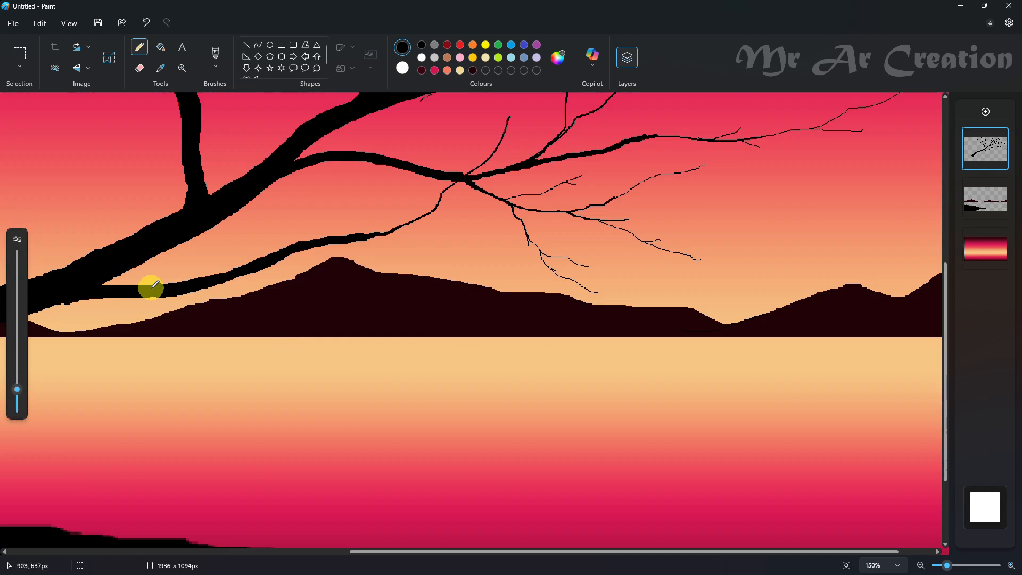
{"action": "left_click_drag", "start_coordinate": [147, 293], "coordinate": [490, 384]}
{"action": "left_click_drag", "start_coordinate": [363, 359], "coordinate": [379, 402]}
- Extend the lake branch's end to the right with a thinner stroke and taper the join
{"action": "left_click_drag", "start_coordinate": [17, 393], "coordinate": [17, 403]}
{"action": "scroll", "coordinate": [585, 402], "scroll_direction": "up", "scroll_amount": 2}
{"action": "left_click_drag", "start_coordinate": [457, 377], "coordinate": [605, 351]}
{"action": "left_click_drag", "start_coordinate": [459, 378], "coordinate": [484, 369]}
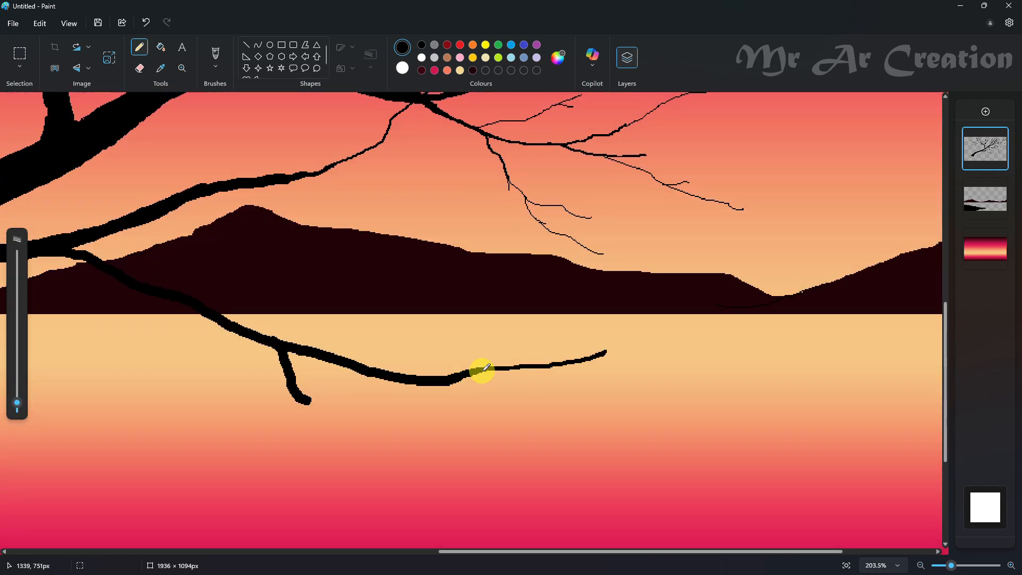
- Lengthen the downward offshoot toward the lower right and thicken it
{"action": "left_click_drag", "start_coordinate": [306, 402], "coordinate": [406, 469]}
{"action": "left_click_drag", "start_coordinate": [306, 399], "coordinate": [459, 489]}
{"action": "scroll", "coordinate": [490, 440], "scroll_direction": "down", "scroll_amount": 3}
{"action": "scroll", "coordinate": [490, 440], "scroll_direction": "up", "scroll_amount": 3}
- Add a thin branch with a small forked tip rising from the lake branch across the mountain
{"action": "left_click_drag", "start_coordinate": [17, 403], "coordinate": [17, 406]}
{"action": "mouse_move", "coordinate": [321, 350]}
{"action": "left_mouse_down"}
{"action": "mouse_move", "coordinate": [497, 326]}
{"action": "mouse_move", "coordinate": [490, 315]}
{"action": "mouse_move", "coordinate": [847, 131]}
{"action": "left_mouse_up"}
{"action": "key", "text": "ctrl+z"}
{"action": "scroll", "coordinate": [362, 371], "scroll_direction": "up", "scroll_amount": 3}
{"action": "scroll", "coordinate": [847, 130], "scroll_direction": "down", "scroll_amount": 4}
{"action": "scroll", "coordinate": [696, 411], "scroll_direction": "up", "scroll_amount": 2}
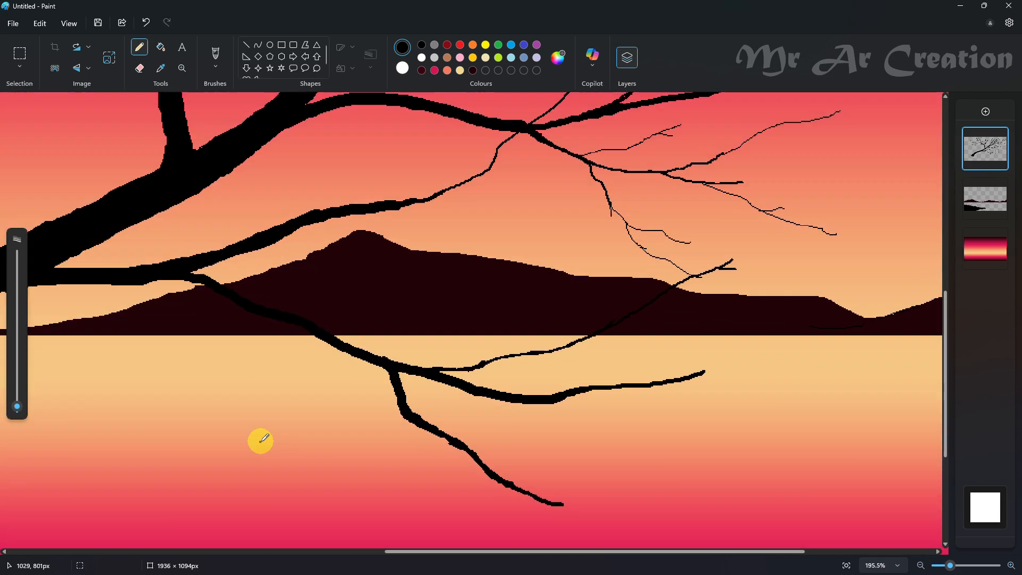
- Finish the downward offshoot with a thin tip to the right, two hanging twigs and a side twig above it
{"action": "left_click_drag", "start_coordinate": [17, 406], "coordinate": [17, 407]}
{"action": "scroll", "coordinate": [348, 453], "scroll_direction": "up", "scroll_amount": 1}
{"action": "left_click_drag", "start_coordinate": [660, 351], "coordinate": [835, 320]}
{"action": "left_click_drag", "start_coordinate": [662, 350], "coordinate": [646, 349]}
{"action": "left_click_drag", "start_coordinate": [21, 412], "coordinate": [19, 408]}
{"action": "left_click_drag", "start_coordinate": [661, 349], "coordinate": [926, 355]}
{"action": "left_click_drag", "start_coordinate": [557, 307], "coordinate": [593, 379]}
{"action": "left_click_drag", "start_coordinate": [462, 243], "coordinate": [487, 368]}
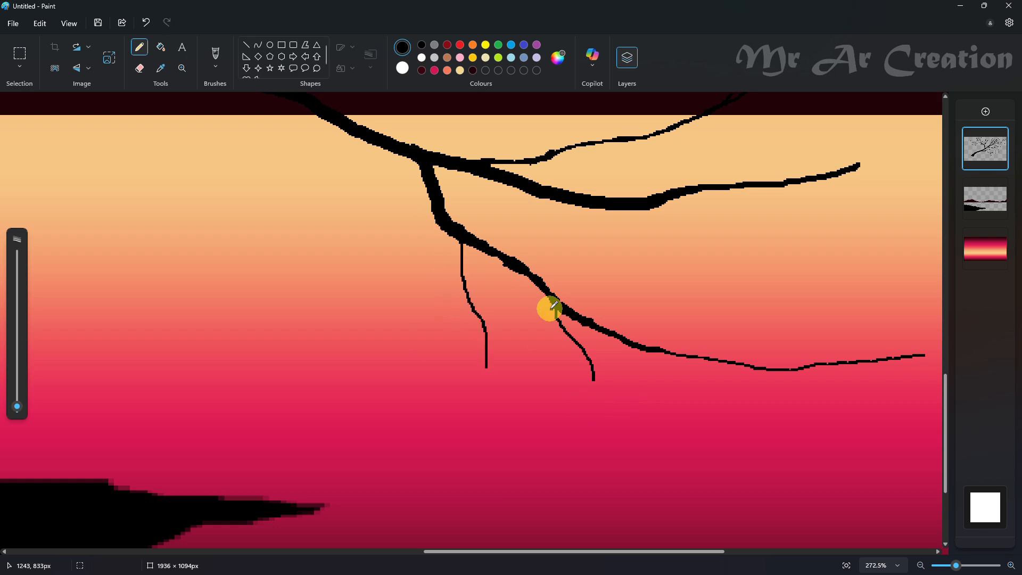
{"action": "left_click_drag", "start_coordinate": [535, 274], "coordinate": [687, 296]}
- Thicken the thin branch crossing the mountain and the narrow end of the branch above the mountain
{"action": "scroll", "coordinate": [548, 309], "scroll_direction": "up", "scroll_amount": 4}
{"action": "mouse_move", "coordinate": [802, 193]}
{"action": "left_mouse_down"}
{"action": "mouse_move", "coordinate": [785, 237]}
{"action": "mouse_move", "coordinate": [518, 373]}
{"action": "left_mouse_up"}
{"action": "scroll", "coordinate": [353, 362], "scroll_direction": "down", "scroll_amount": 4}
{"action": "scroll", "coordinate": [516, 450], "scroll_direction": "up", "scroll_amount": 4}
{"action": "scroll", "coordinate": [516, 449], "scroll_direction": "down", "scroll_amount": 3}
{"action": "scroll", "coordinate": [511, 314], "scroll_direction": "up", "scroll_amount": 4}
{"action": "left_click_drag", "start_coordinate": [479, 327], "coordinate": [547, 303]}
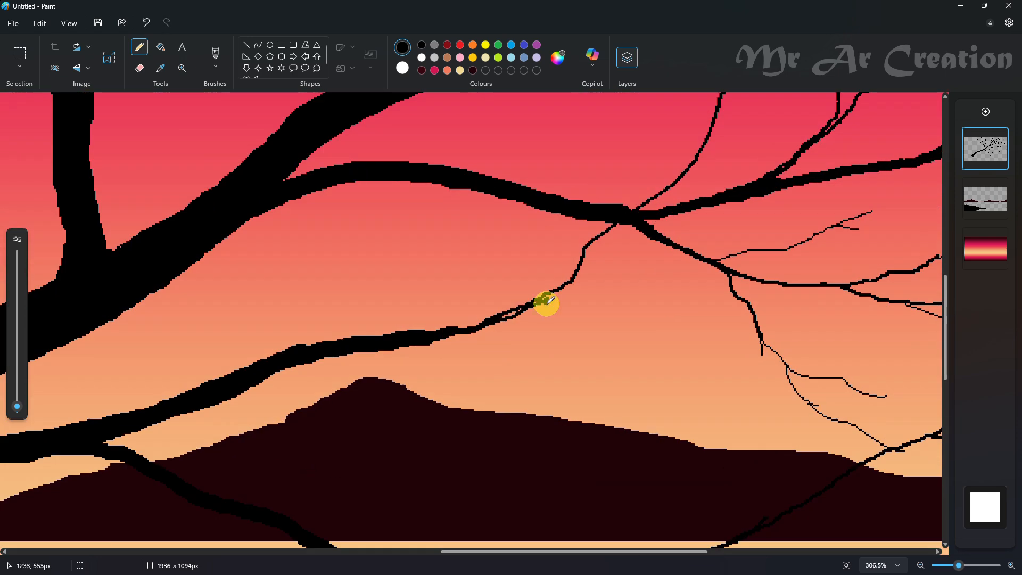
{"action": "scroll", "coordinate": [616, 292], "scroll_direction": "up", "scroll_amount": 3}
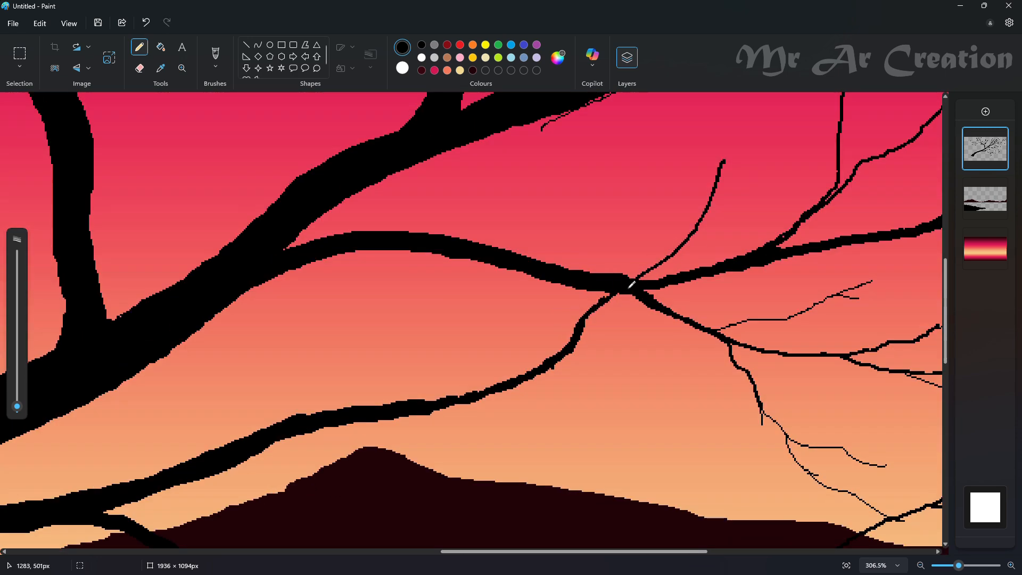
- Extend the upper branch's tip up to the right and add fine twigs, including a forked one from its middle
{"action": "scroll", "coordinate": [685, 243], "scroll_direction": "up", "scroll_amount": 3}
{"action": "left_click_drag", "start_coordinate": [805, 198], "coordinate": [723, 277]}
{"action": "scroll", "coordinate": [691, 252], "scroll_direction": "down", "scroll_amount": 1}
{"action": "left_click_drag", "start_coordinate": [17, 406], "coordinate": [17, 408]}
{"action": "left_click_drag", "start_coordinate": [650, 215], "coordinate": [643, 265]}
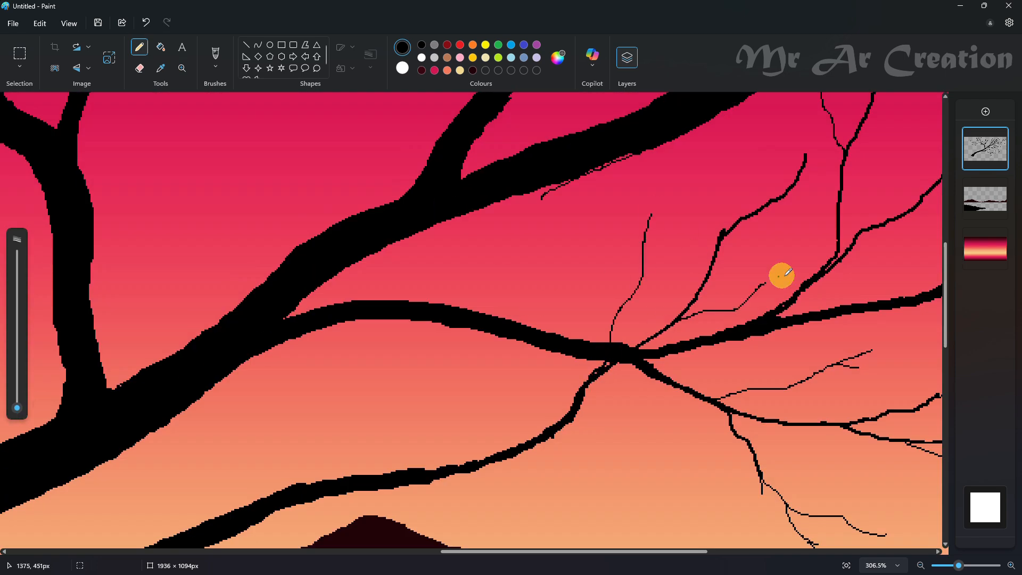
{"action": "scroll", "coordinate": [781, 276], "scroll_direction": "down", "scroll_amount": 3}
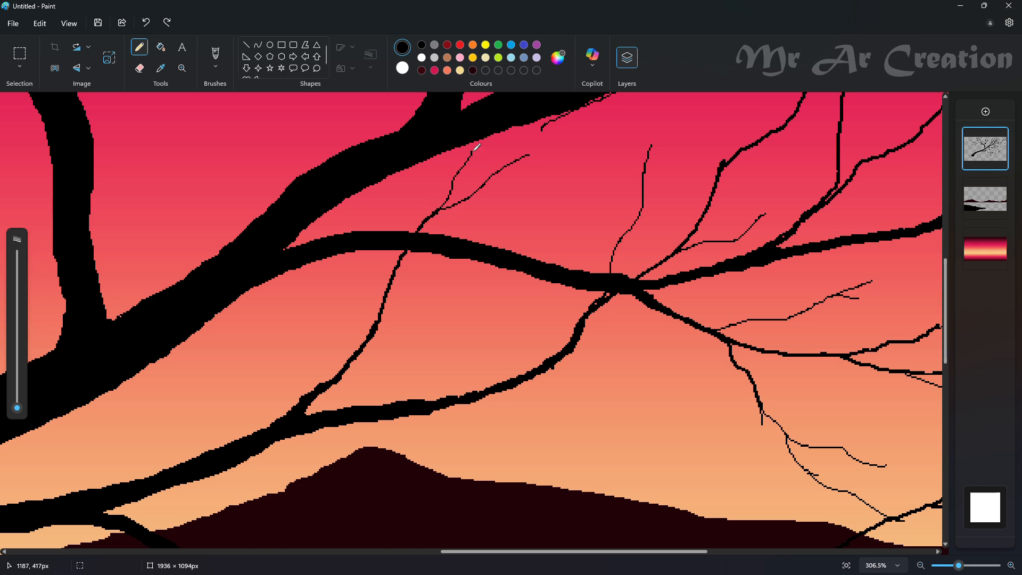
- Add fine forked tips to the hanging twigs of the offshoot over the lake
{"action": "mouse_move", "coordinate": [384, 199]}
{"action": "left_mouse_down"}
{"action": "mouse_move", "coordinate": [370, 364]}
{"action": "mouse_move", "coordinate": [454, 385]}
{"action": "left_mouse_up"}
{"action": "scroll", "coordinate": [372, 341], "scroll_direction": "down", "scroll_amount": 4}
{"action": "scroll", "coordinate": [666, 373], "scroll_direction": "down", "scroll_amount": 2}
{"action": "scroll", "coordinate": [663, 423], "scroll_direction": "up", "scroll_amount": 5}
{"action": "left_click_drag", "start_coordinate": [338, 360], "coordinate": [354, 400]}
{"action": "scroll", "coordinate": [330, 352], "scroll_direction": "up", "scroll_amount": 2}
- Extend the offshoot's right end with a fine tip curving upward and add small twigs above and below it
{"action": "scroll", "coordinate": [180, 416], "scroll_direction": "down", "scroll_amount": 2}
{"action": "left_click_drag", "start_coordinate": [178, 341], "coordinate": [181, 390]}
{"action": "left_click_drag", "start_coordinate": [180, 293], "coordinate": [242, 358]}
{"action": "key", "text": "ctrl+z"}
{"action": "scroll", "coordinate": [185, 301], "scroll_direction": "up", "scroll_amount": 1}
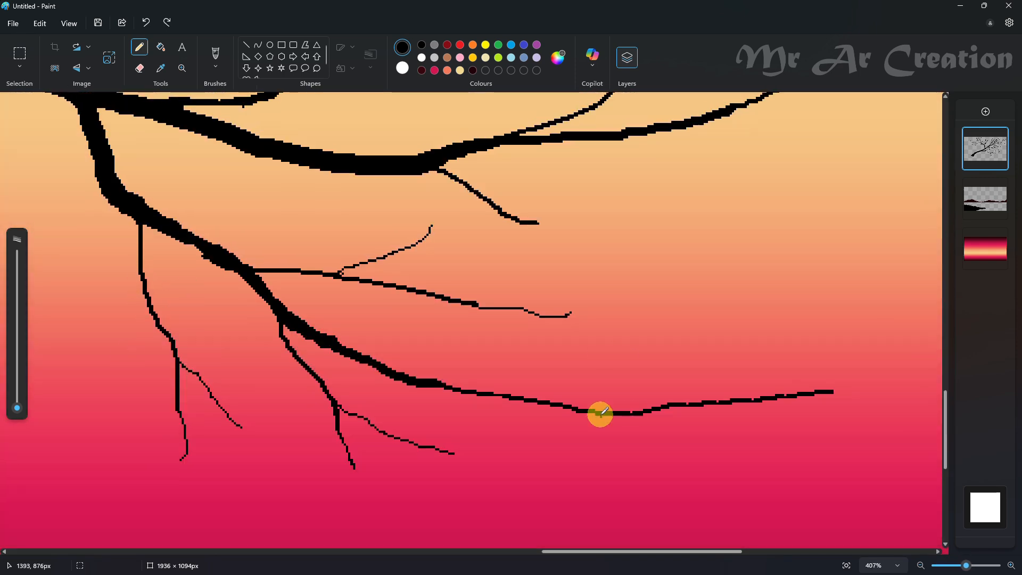
{"action": "scroll", "coordinate": [739, 432], "scroll_direction": "down", "scroll_amount": 2}
{"action": "scroll", "coordinate": [870, 359], "scroll_direction": "up", "scroll_amount": 2}
{"action": "left_click_drag", "start_coordinate": [873, 349], "coordinate": [855, 385]}
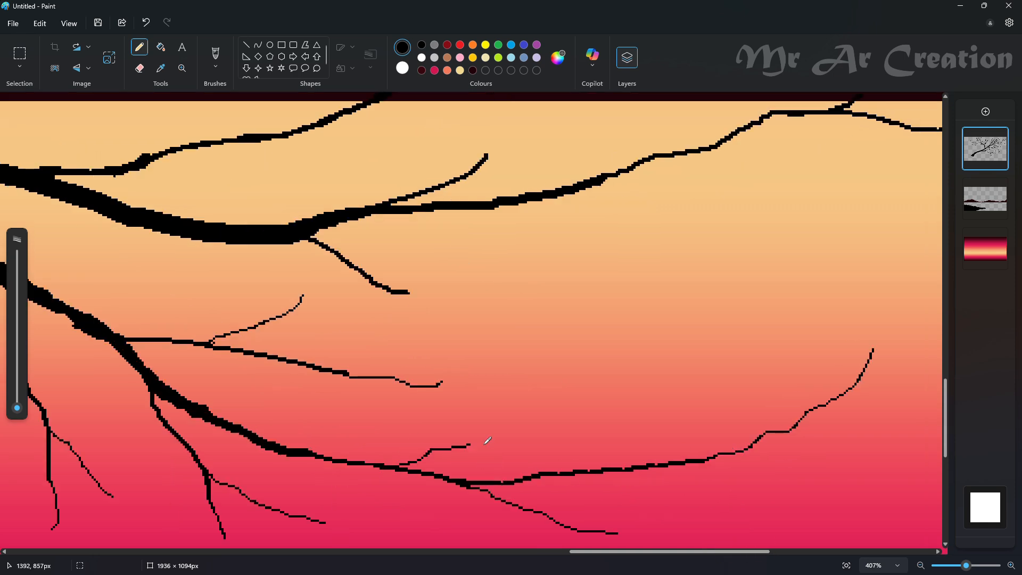
{"action": "scroll", "coordinate": [490, 402], "scroll_direction": "down", "scroll_amount": 8}
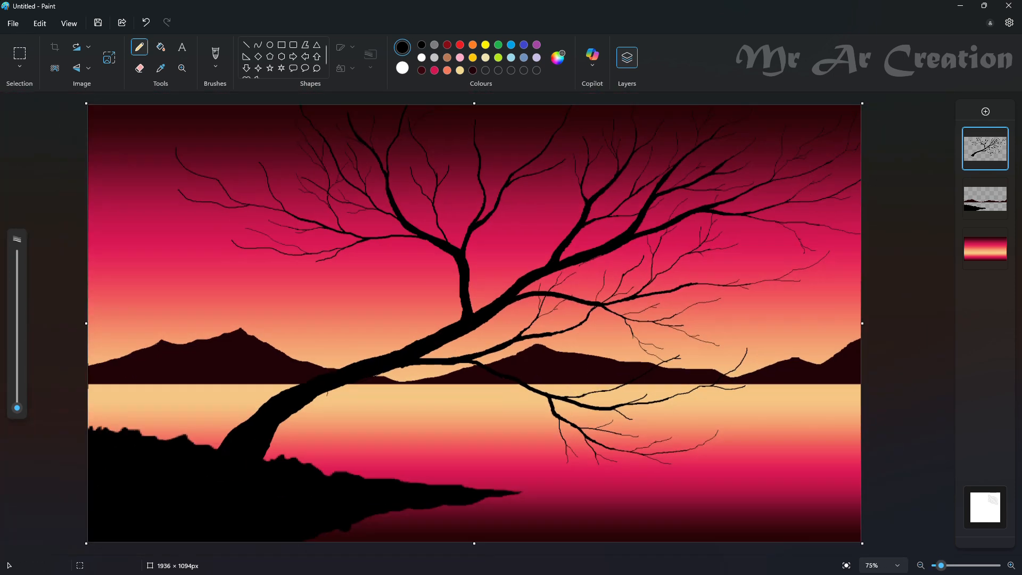
- Draw a solid white circle of about 94 × 94 px in the sky above the right end of the mountains
{"action": "left_click", "coordinate": [270, 45]}
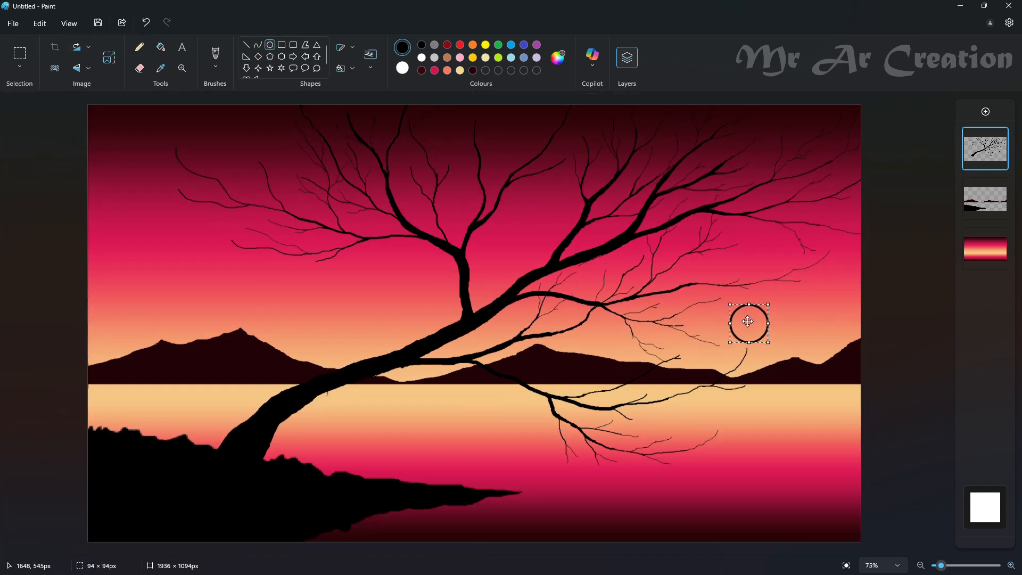
{"action": "left_click", "coordinate": [348, 69]}
{"action": "left_click", "coordinate": [340, 110]}
{"action": "left_click", "coordinate": [571, 192]}
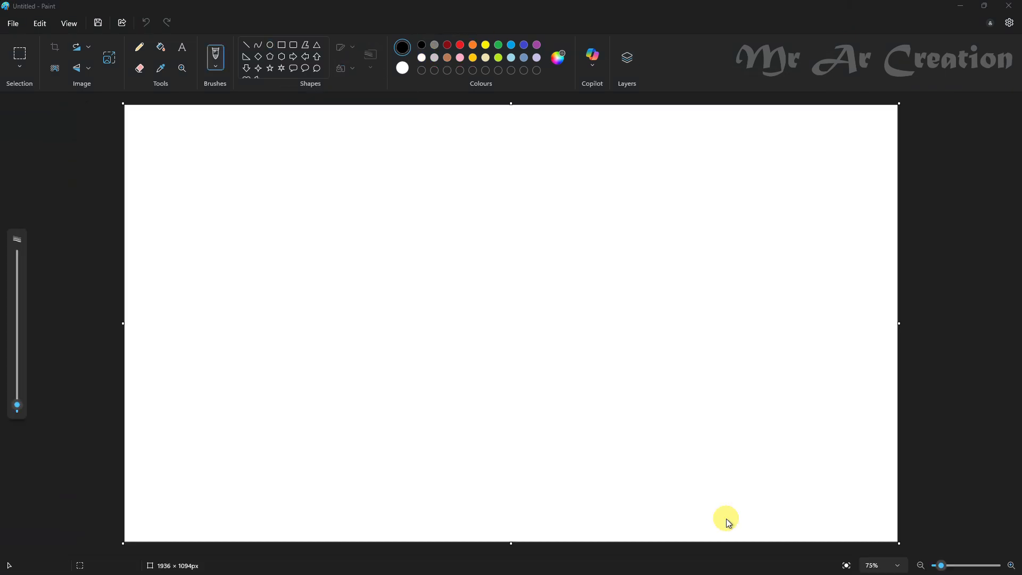
- On a new blank canvas, make the background transparent and paint a white patch in the middle with a textured brush
{"action": "left_click", "coordinate": [627, 58]}
{"action": "left_click", "coordinate": [992, 502]}
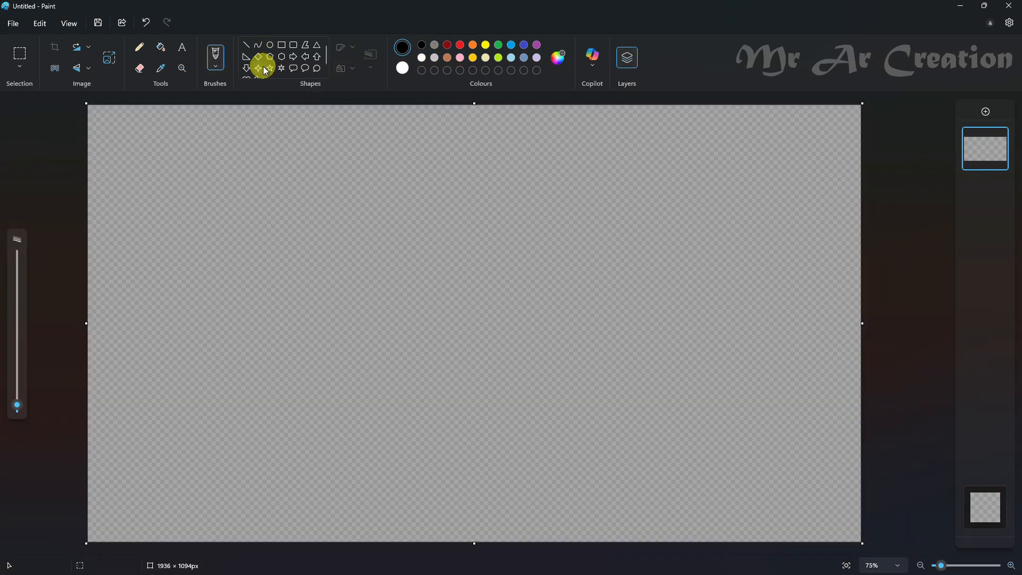
{"action": "left_click", "coordinate": [221, 74]}
{"action": "left_click", "coordinate": [255, 198]}
{"action": "left_click", "coordinate": [421, 57]}
{"action": "mouse_move", "coordinate": [471, 322]}
{"action": "left_mouse_down"}
{"action": "mouse_move", "coordinate": [451, 347]}
{"action": "mouse_move", "coordinate": [486, 333]}
{"action": "left_mouse_up"}
- Set the brush size to 96 px and enlarge the white patch
{"action": "scroll", "coordinate": [486, 333], "scroll_direction": "up", "scroll_amount": 3}
{"action": "left_click", "coordinate": [3, 372]}
{"action": "left_click_drag", "start_coordinate": [19, 392], "coordinate": [24, 334]}
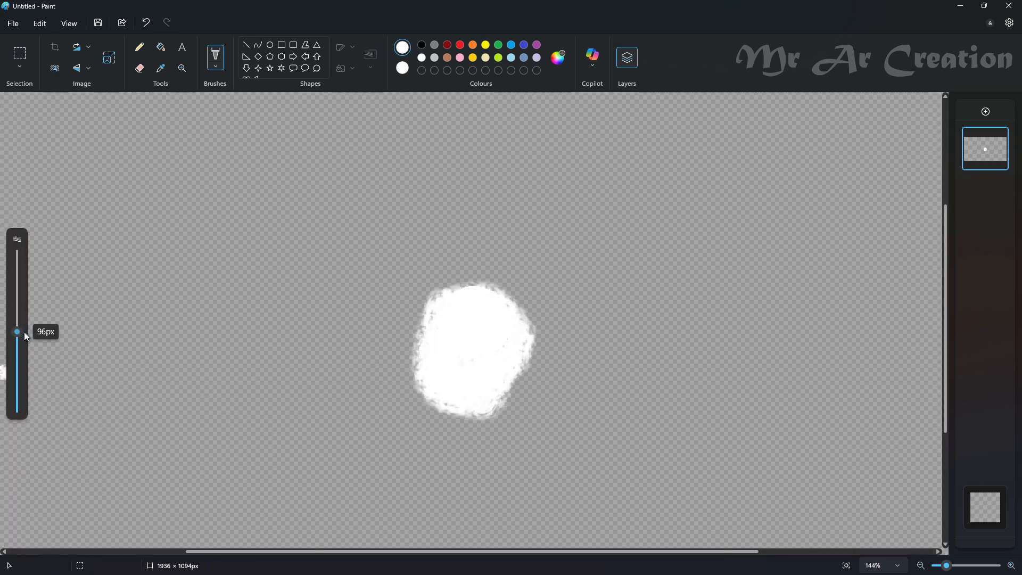
{"action": "mouse_move", "coordinate": [488, 311]}
{"action": "left_mouse_down"}
{"action": "mouse_move", "coordinate": [485, 299]}
{"action": "mouse_move", "coordinate": [394, 362]}
{"action": "mouse_move", "coordinate": [505, 256]}
{"action": "mouse_move", "coordinate": [467, 294]}
{"action": "mouse_move", "coordinate": [518, 281]}
{"action": "mouse_move", "coordinate": [424, 287]}
{"action": "left_mouse_up"}
- Mix a light grey by darkening the white slightly and paint a wide ring around the white patch
{"action": "left_click", "coordinate": [558, 57]}
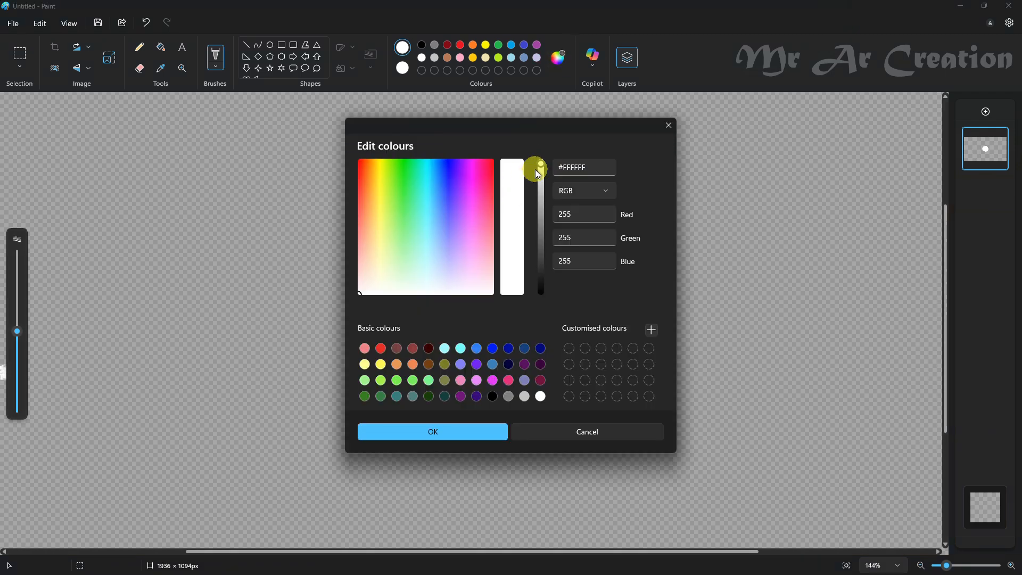
{"action": "left_click_drag", "start_coordinate": [541, 170], "coordinate": [542, 184]}
{"action": "left_click", "coordinate": [476, 431]}
{"action": "mouse_move", "coordinate": [483, 235]}
{"action": "left_mouse_down"}
{"action": "mouse_move", "coordinate": [335, 312]}
{"action": "mouse_move", "coordinate": [353, 262]}
{"action": "mouse_move", "coordinate": [595, 356]}
{"action": "mouse_move", "coordinate": [575, 262]}
{"action": "mouse_move", "coordinate": [498, 199]}
{"action": "left_mouse_up"}
{"action": "left_click_drag", "start_coordinate": [612, 296], "coordinate": [540, 426]}
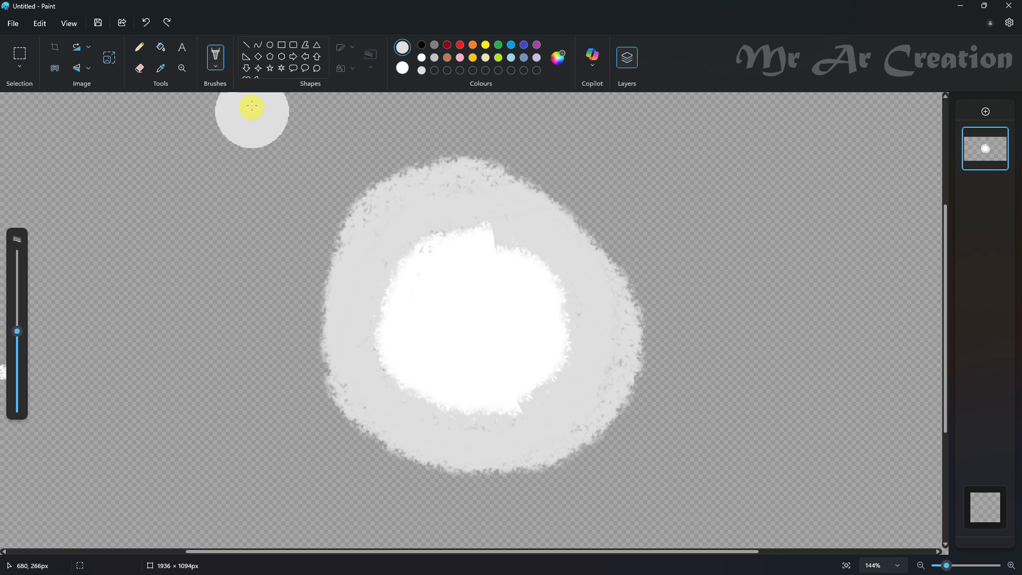
- Sample a shade between white and grey from the patch and paint an off-white band over the boundary with the grey ring
{"action": "left_click", "coordinate": [161, 68]}
{"action": "scroll", "coordinate": [498, 245], "scroll_direction": "up", "scroll_amount": 3}
{"action": "left_click", "coordinate": [530, 224]}
{"action": "scroll", "coordinate": [308, 247], "scroll_direction": "down", "scroll_amount": 5}
{"action": "scroll", "coordinate": [552, 312], "scroll_direction": "up", "scroll_amount": 2}
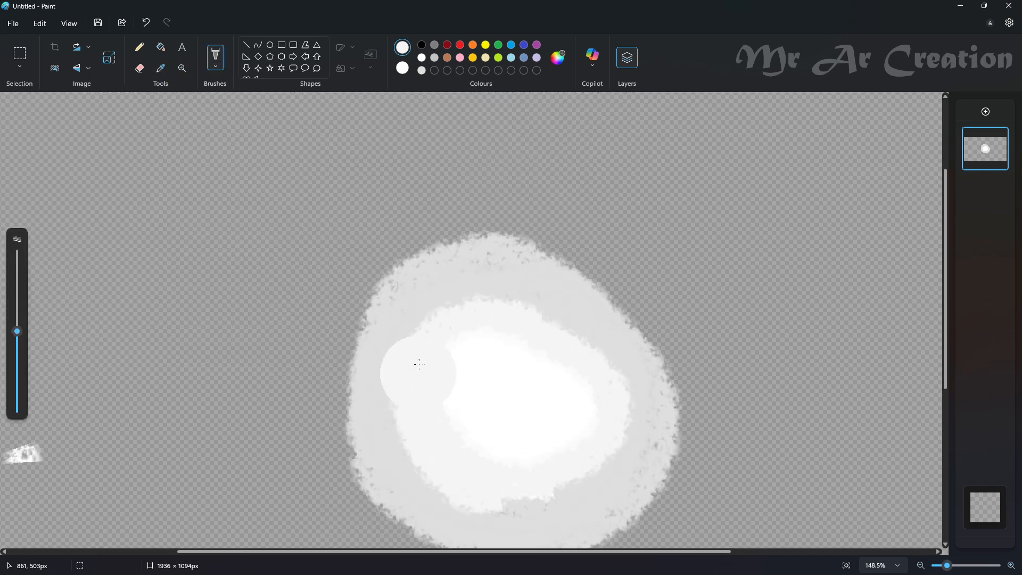
{"action": "scroll", "coordinate": [518, 470], "scroll_direction": "up", "scroll_amount": 2}
{"action": "scroll", "coordinate": [406, 340], "scroll_direction": "down", "scroll_amount": 4}
- Enlarge the eraser and remove the stray white mark beside the patch
{"action": "left_click", "coordinate": [140, 68]}
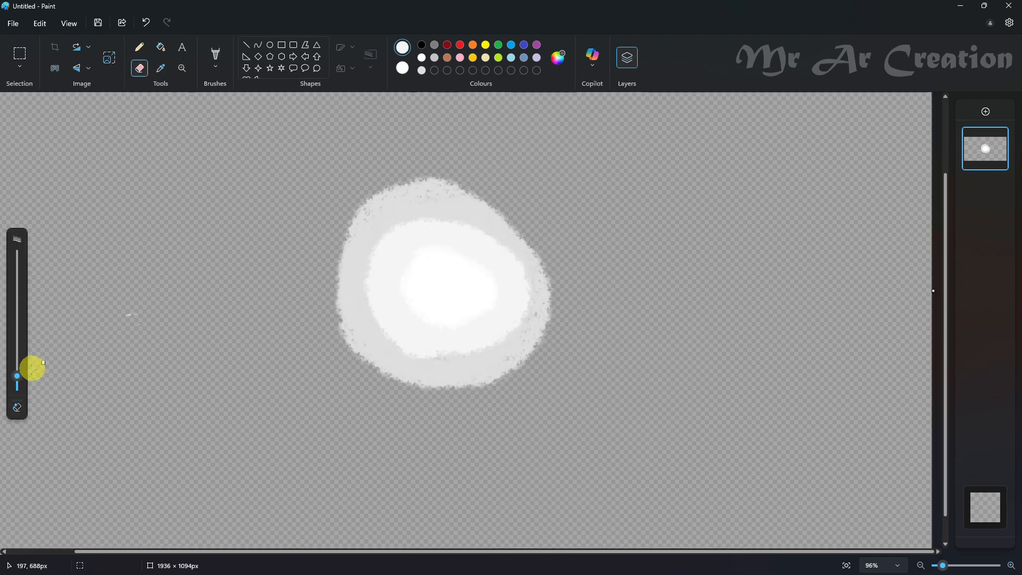
{"action": "left_click_drag", "start_coordinate": [17, 376], "coordinate": [17, 347]}
{"action": "left_click", "coordinate": [141, 312]}
- Return to the textured brush, sample a lighter tint near the white centre and paint it around the centre to soften the transition
{"action": "left_click", "coordinate": [216, 55]}
{"action": "scroll", "coordinate": [503, 239], "scroll_direction": "up", "scroll_amount": 4}
{"action": "left_click", "coordinate": [216, 66]}
{"action": "left_click", "coordinate": [198, 89]}
{"action": "scroll", "coordinate": [553, 426], "scroll_direction": "up", "scroll_amount": 2}
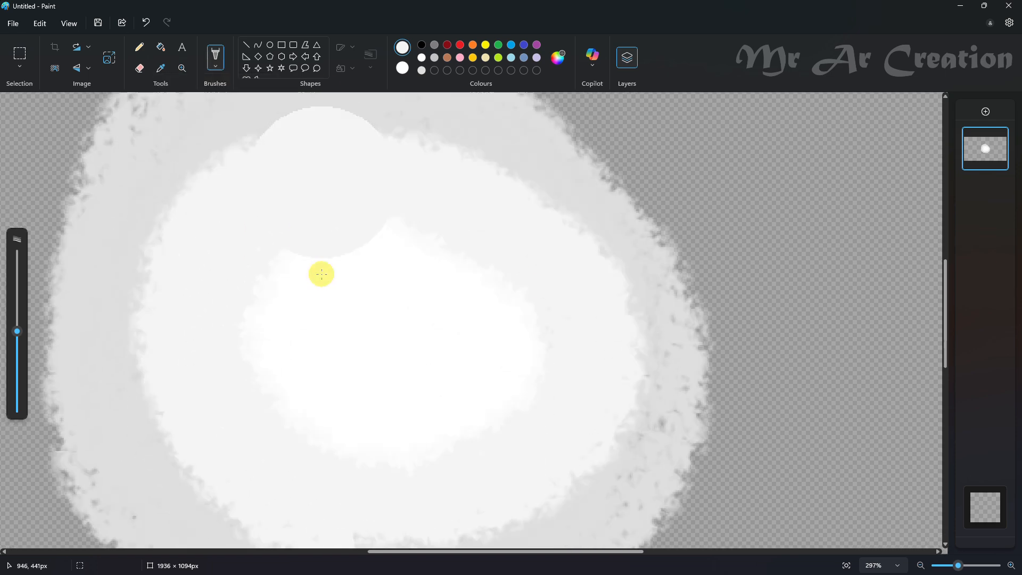
{"action": "scroll", "coordinate": [321, 274], "scroll_direction": "down", "scroll_amount": 3}
{"action": "scroll", "coordinate": [310, 285], "scroll_direction": "up", "scroll_amount": 2}
{"action": "left_click", "coordinate": [161, 68]}
{"action": "scroll", "coordinate": [298, 288], "scroll_direction": "up", "scroll_amount": 2}
{"action": "left_click", "coordinate": [274, 292]}
{"action": "scroll", "coordinate": [257, 265], "scroll_direction": "down", "scroll_amount": 2}
{"action": "left_click_drag", "start_coordinate": [266, 298], "coordinate": [243, 320]}
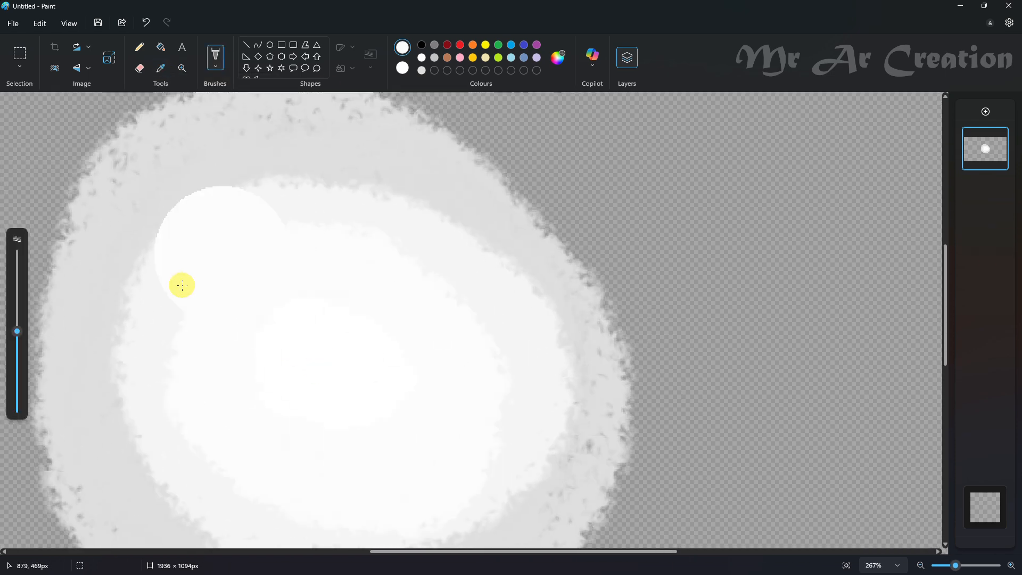
- Sample the near-white at the inner edge and widen the near-white area over the off-white band
{"action": "scroll", "coordinate": [280, 272], "scroll_direction": "down", "scroll_amount": 2}
{"action": "left_click", "coordinate": [161, 71]}
{"action": "scroll", "coordinate": [239, 256], "scroll_direction": "up", "scroll_amount": 3}
{"action": "left_click", "coordinate": [224, 212]}
{"action": "scroll", "coordinate": [230, 206], "scroll_direction": "down", "scroll_amount": 4}
{"action": "left_click_drag", "start_coordinate": [175, 256], "coordinate": [142, 406]}
{"action": "scroll", "coordinate": [240, 293], "scroll_direction": "up", "scroll_amount": 3}
- Resample the near-white tint and paint it outward over most of the grey ring
{"action": "left_click", "coordinate": [160, 72]}
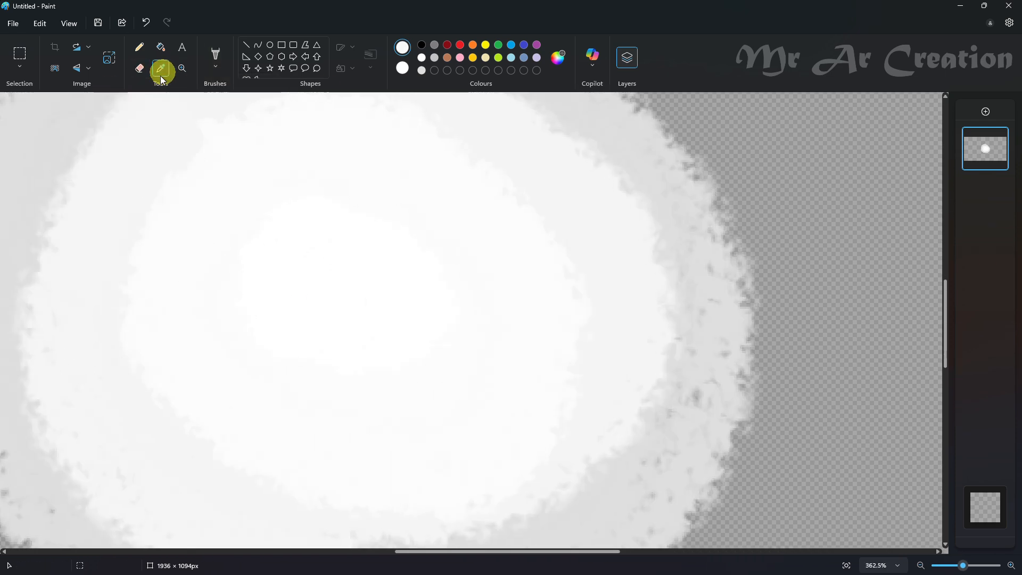
{"action": "scroll", "coordinate": [196, 176], "scroll_direction": "up", "scroll_amount": 2}
{"action": "left_click", "coordinate": [196, 170]}
{"action": "scroll", "coordinate": [212, 202], "scroll_direction": "down", "scroll_amount": 3}
{"action": "left_click", "coordinate": [160, 69]}
{"action": "left_click", "coordinate": [183, 174]}
{"action": "scroll", "coordinate": [171, 181], "scroll_direction": "down", "scroll_amount": 4}
{"action": "mouse_move", "coordinate": [200, 305]}
{"action": "left_mouse_down"}
{"action": "mouse_move", "coordinate": [233, 133]}
{"action": "mouse_move", "coordinate": [370, 189]}
{"action": "mouse_move", "coordinate": [200, 366]}
{"action": "mouse_move", "coordinate": [396, 170]}
{"action": "left_mouse_up"}
- Sample an off-white and paint a wide ring over the remaining grey edge, rounding the patch's outline, then undo the last stroke
{"action": "scroll", "coordinate": [242, 301], "scroll_direction": "down", "scroll_amount": 3}
{"action": "left_click", "coordinate": [161, 69]}
{"action": "scroll", "coordinate": [298, 319], "scroll_direction": "up", "scroll_amount": 3}
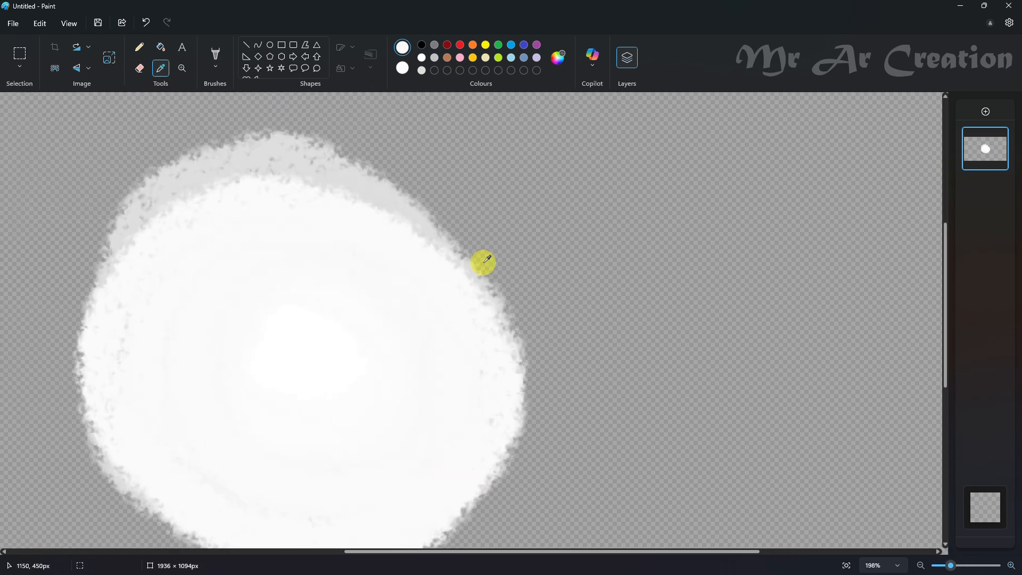
{"action": "left_click", "coordinate": [437, 252]}
{"action": "scroll", "coordinate": [431, 240], "scroll_direction": "up", "scroll_amount": 1}
{"action": "scroll", "coordinate": [413, 221], "scroll_direction": "down", "scroll_amount": 2}
{"action": "scroll", "coordinate": [393, 210], "scroll_direction": "down", "scroll_amount": 3}
{"action": "mouse_move", "coordinate": [306, 126]}
{"action": "left_mouse_down"}
{"action": "mouse_move", "coordinate": [169, 264]}
{"action": "mouse_move", "coordinate": [179, 235]}
{"action": "mouse_move", "coordinate": [447, 176]}
{"action": "mouse_move", "coordinate": [465, 422]}
{"action": "mouse_move", "coordinate": [392, 417]}
{"action": "mouse_move", "coordinate": [299, 445]}
{"action": "mouse_move", "coordinate": [492, 320]}
{"action": "left_mouse_up"}
{"action": "scroll", "coordinate": [478, 367], "scroll_direction": "down", "scroll_amount": 1}
{"action": "scroll", "coordinate": [477, 365], "scroll_direction": "down", "scroll_amount": 1}
{"action": "mouse_move", "coordinate": [548, 223]}
{"action": "left_mouse_down"}
{"action": "mouse_move", "coordinate": [593, 303]}
{"action": "mouse_move", "coordinate": [465, 403]}
{"action": "left_mouse_up"}
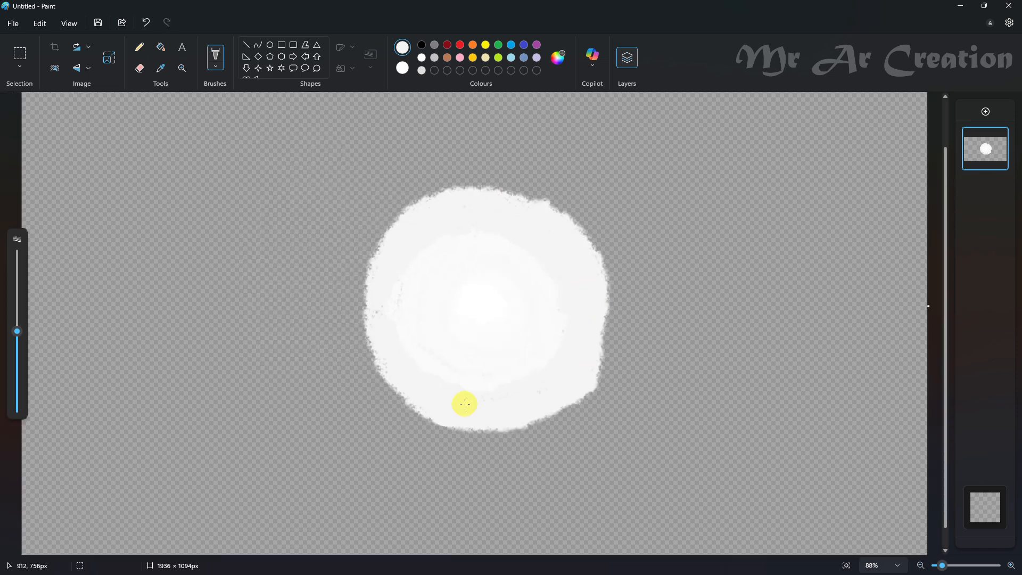
{"action": "key", "text": "ctrl+z"}
- Blur the patch horizontally by resizing the canvas to 22 px wide and back to 1936 × 1094 px
{"action": "scroll", "coordinate": [537, 406], "scroll_direction": "down", "scroll_amount": 2}
{"action": "scroll", "coordinate": [426, 334], "scroll_direction": "up", "scroll_amount": 3}
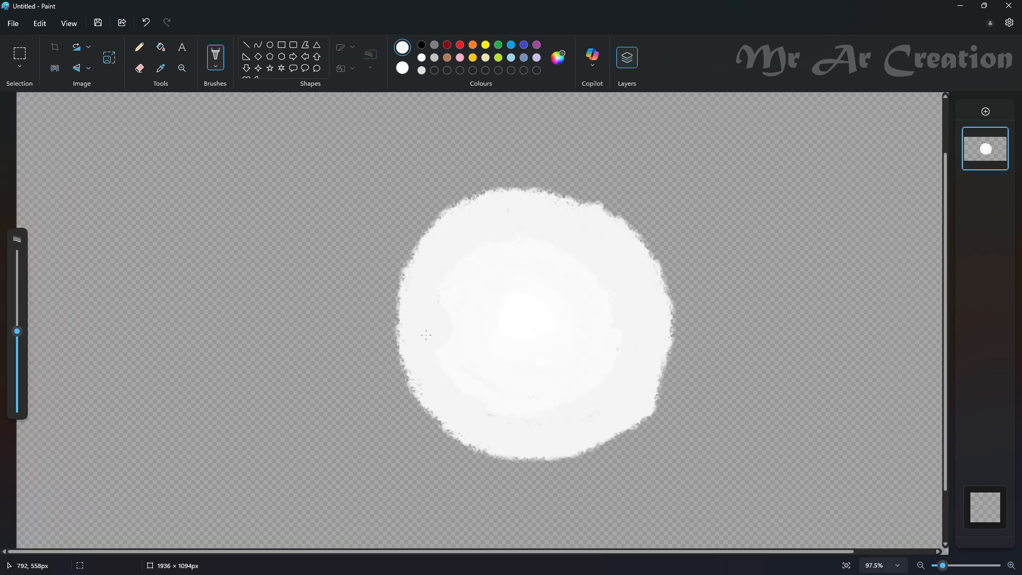
{"action": "left_click", "coordinate": [110, 60]}
{"action": "left_click", "coordinate": [109, 58]}
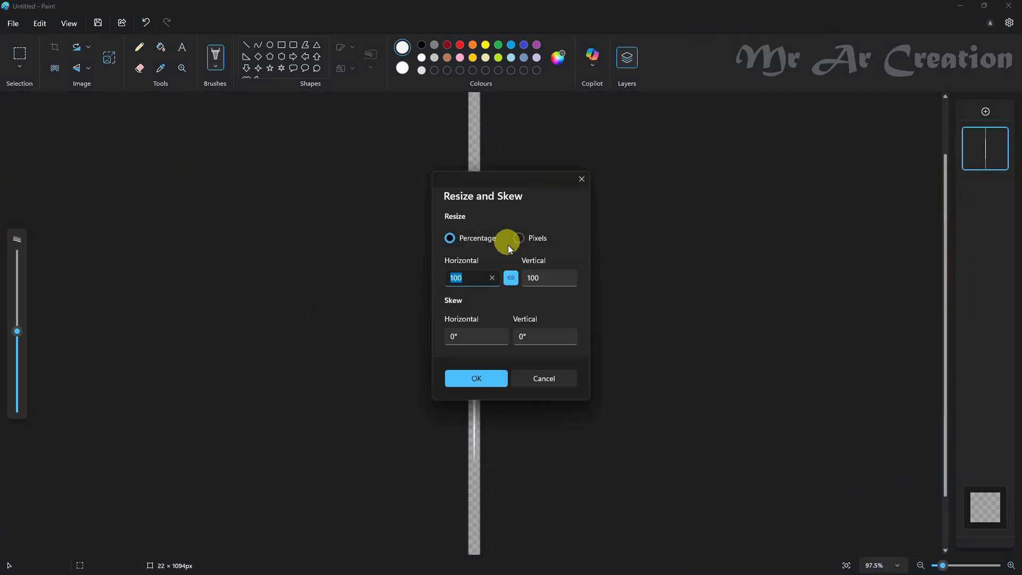
{"action": "left_click", "coordinate": [487, 379]}
- Blur the patch vertically by resizing the canvas to 55 px high without keeping proportions and back to 1094 px
{"action": "left_click", "coordinate": [110, 60]}
{"action": "left_click", "coordinate": [519, 238]}
{"action": "left_click", "coordinate": [511, 278]}
{"action": "double_click", "coordinate": [540, 275]}
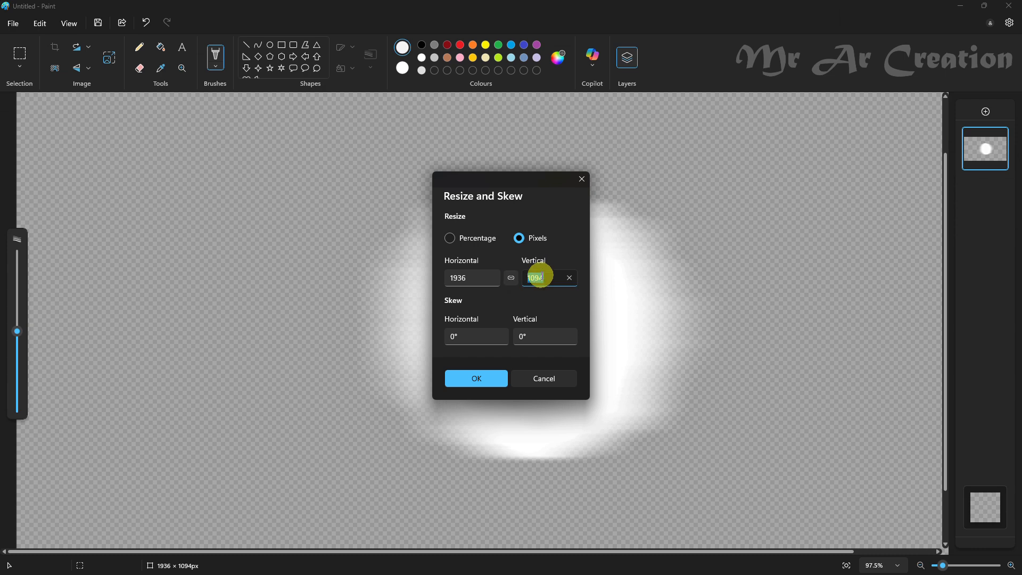
{"action": "type", "text": "55"}
{"action": "left_click", "coordinate": [485, 378]}
{"action": "left_click", "coordinate": [117, 66]}
{"action": "left_click", "coordinate": [531, 279]}
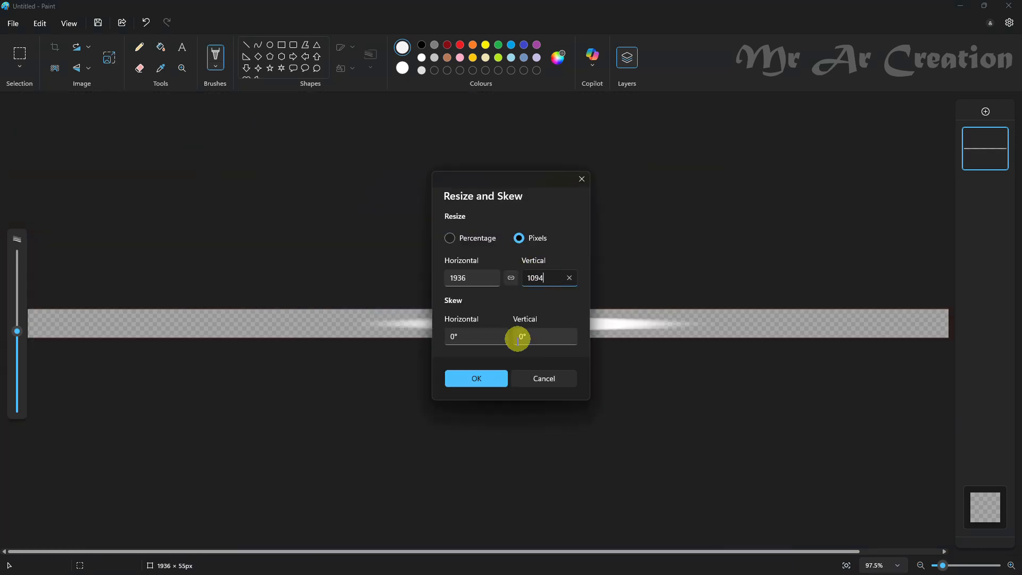
{"action": "left_click", "coordinate": [486, 377]}
- Blur the patch horizontally again by resizing the canvas to 55 px wide and back to 1936 px
{"action": "left_click", "coordinate": [112, 61]}
{"action": "left_click", "coordinate": [518, 238]}
{"action": "left_click", "coordinate": [511, 279]}
{"action": "double_click", "coordinate": [487, 274]}
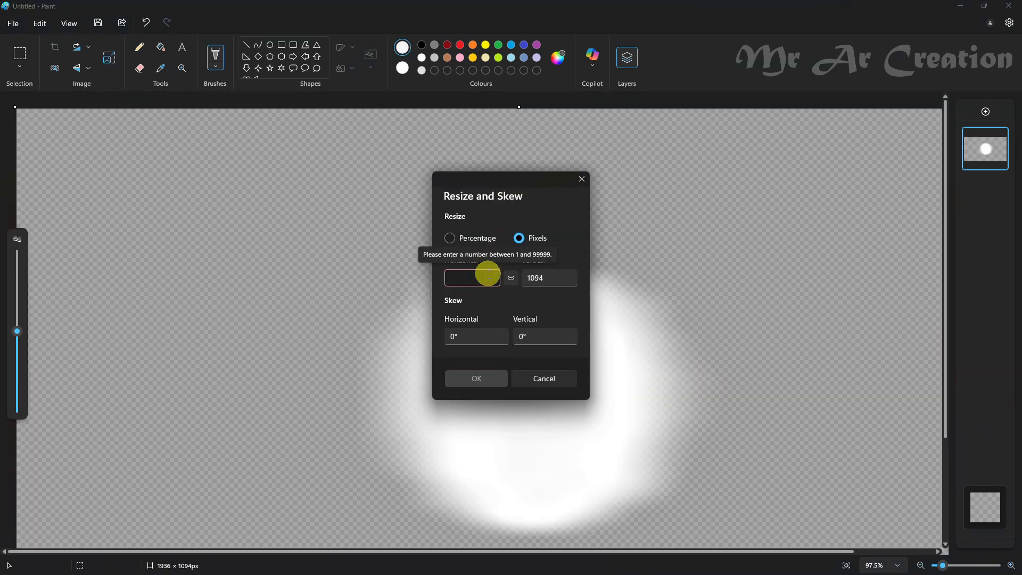
{"action": "left_click", "coordinate": [475, 307]}
{"action": "left_click", "coordinate": [476, 377]}
{"action": "left_click", "coordinate": [113, 61]}
{"action": "left_click", "coordinate": [519, 238]}
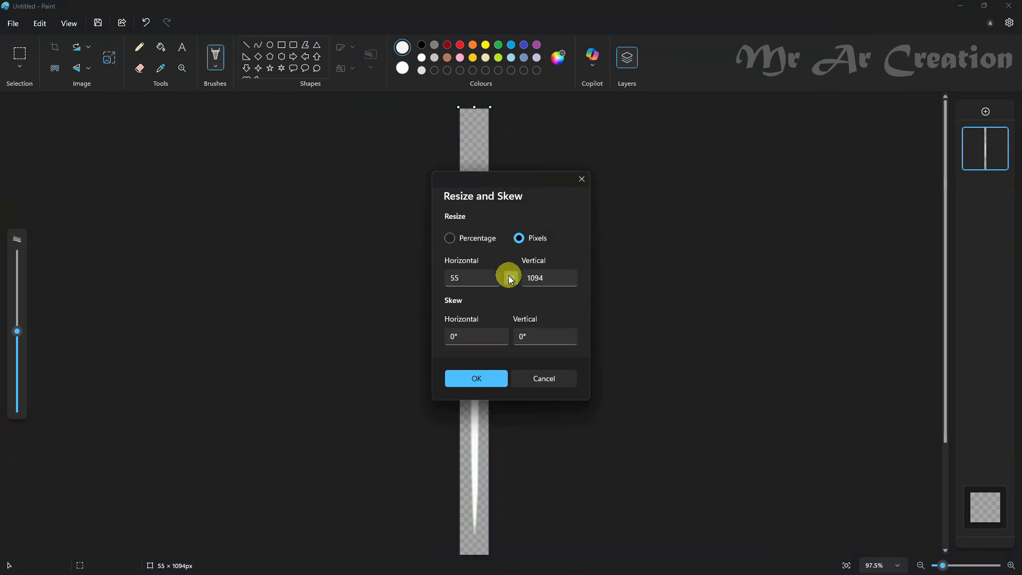
{"action": "left_click", "coordinate": [477, 375]}
- Strengthen the horizontal blur by resizing the canvas to 11 px wide and back to 1936 px
{"action": "key", "text": "ctrl+w"}
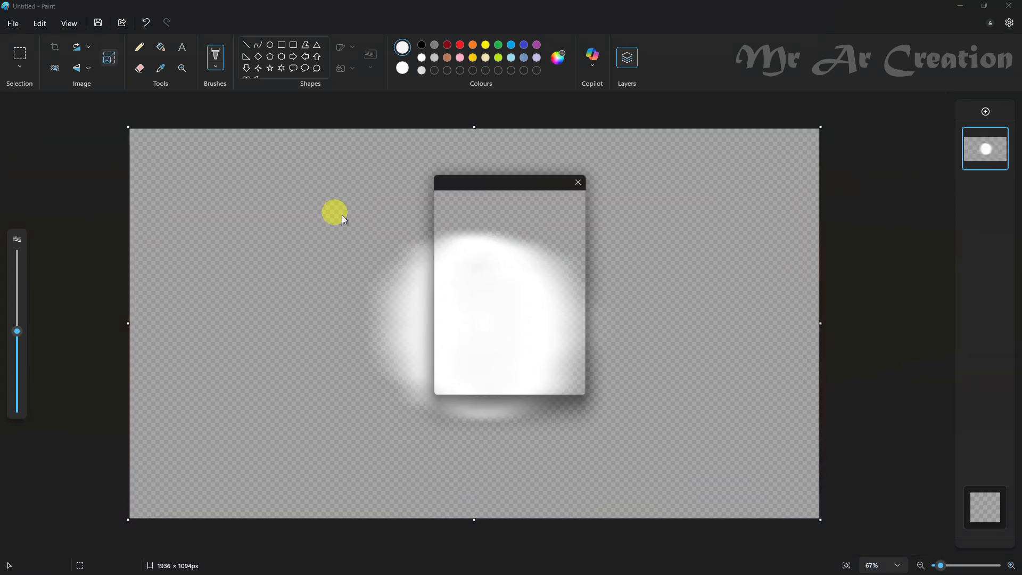
{"action": "double_click", "coordinate": [483, 275]}
{"action": "type", "text": "11"}
{"action": "key", "text": "Return"}
{"action": "key", "text": "ctrl+w"}
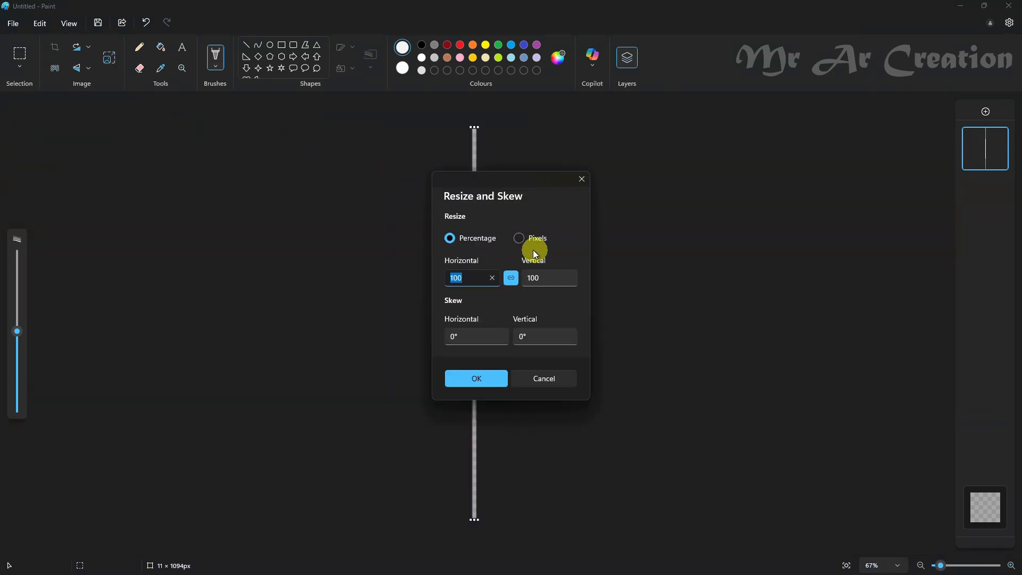
{"action": "left_click", "coordinate": [521, 238]}
{"action": "double_click", "coordinate": [474, 273]}
{"action": "type", "text": "1936"}
{"action": "left_click", "coordinate": [479, 378]}
- Strengthen the vertical blur by resizing the canvas to 11 px high and back to 1094 px
{"action": "left_click", "coordinate": [112, 60]}
{"action": "left_click", "coordinate": [519, 238]}
{"action": "left_click", "coordinate": [510, 278]}
{"action": "double_click", "coordinate": [544, 275]}
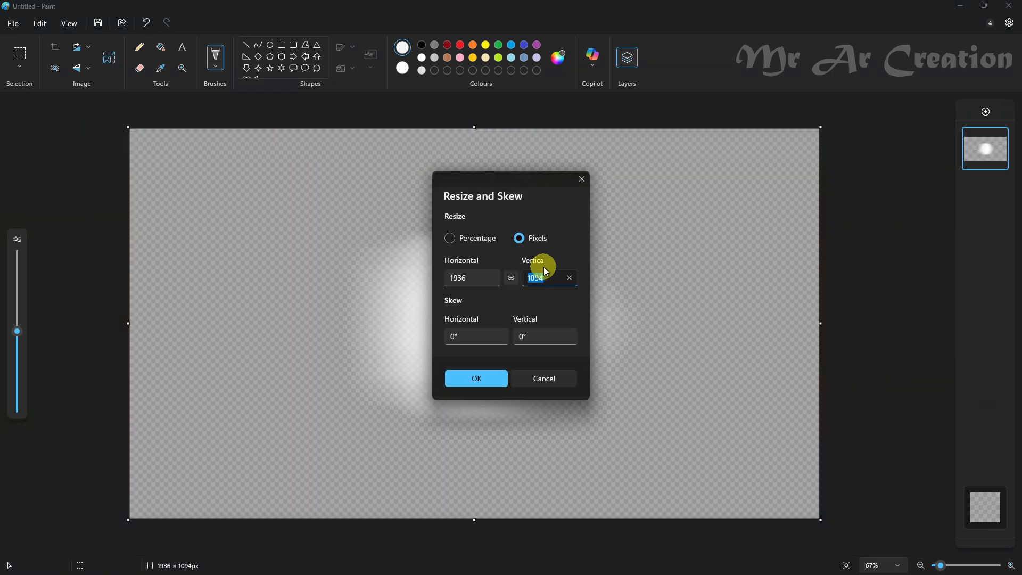
{"action": "type", "text": "11"}
{"action": "key", "text": "Return"}
{"action": "left_click", "coordinate": [109, 57]}
{"action": "left_click", "coordinate": [520, 239]}
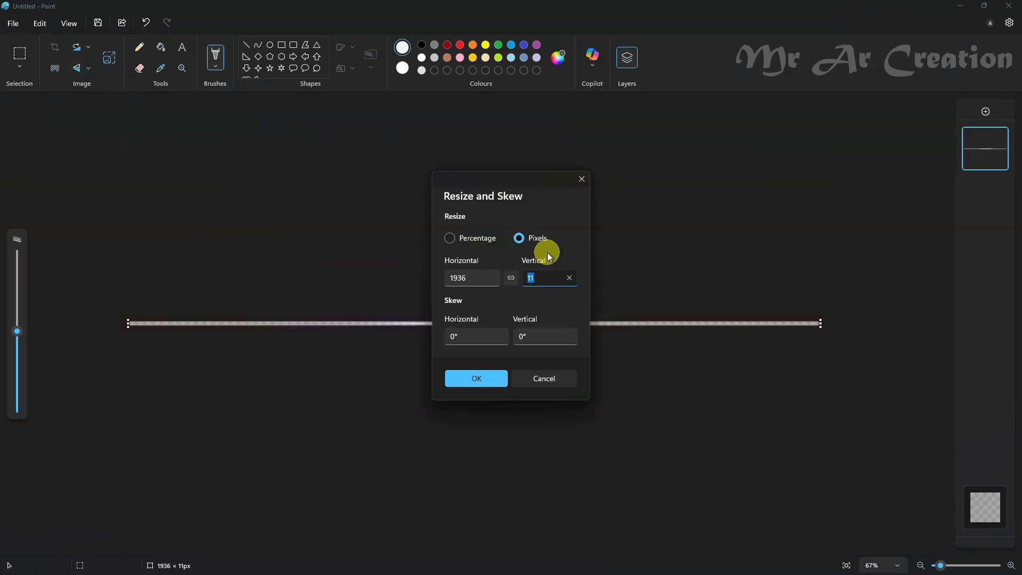
{"action": "type", "text": "1094"}
{"action": "key", "text": "Return"}
- Copy the whole canvas with the blurred glow and switch to the window with the sunset landscape
{"action": "left_click", "coordinate": [23, 67]}
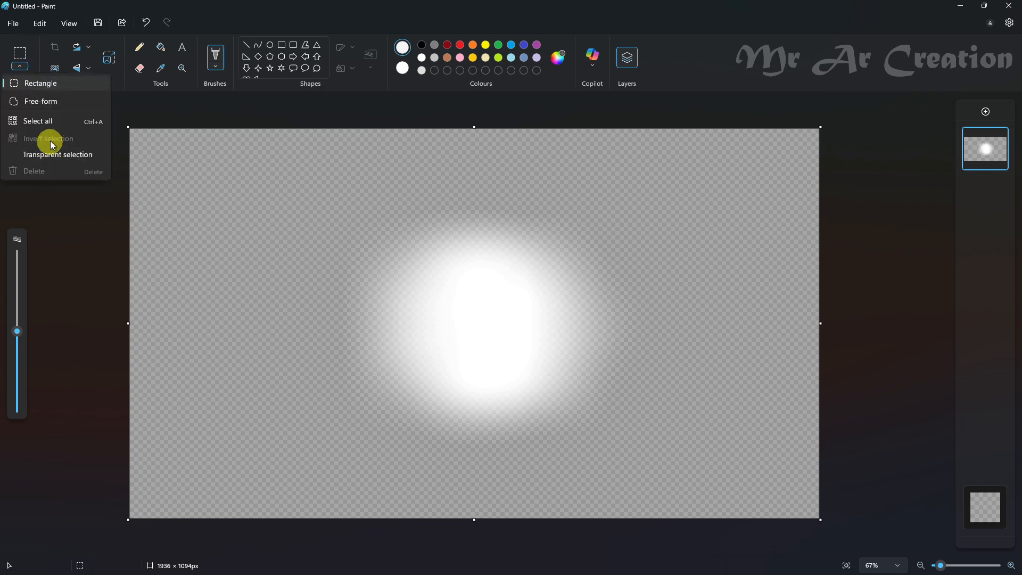
{"action": "left_click", "coordinate": [44, 122]}
{"action": "right_click", "coordinate": [311, 205]}
{"action": "left_click", "coordinate": [342, 233]}
{"action": "key", "text": "super"}
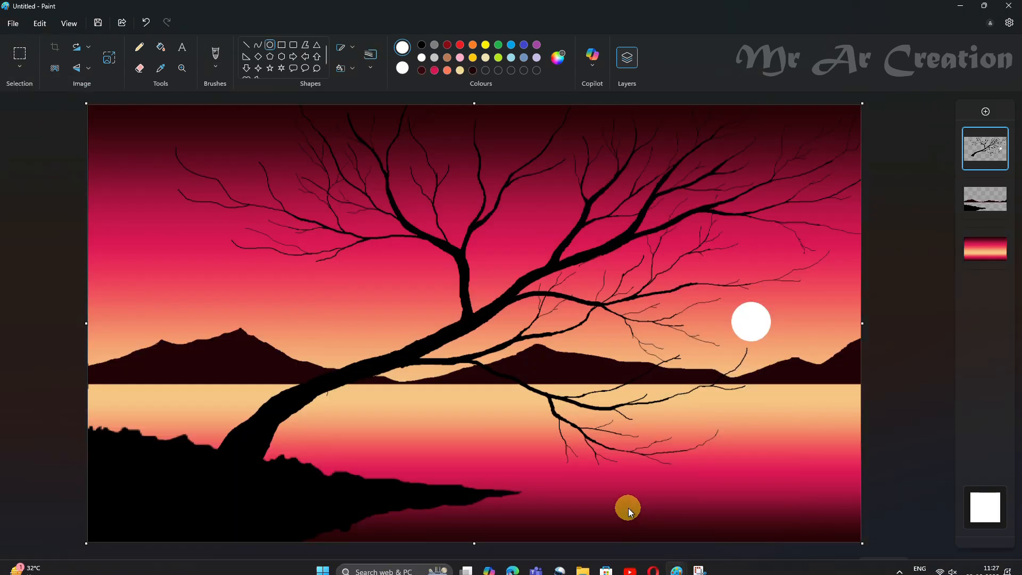
- Paste the glow into the landscape on the mountain layer, undoing the paste on the tree layer
{"action": "key", "text": "ctrl+v"}
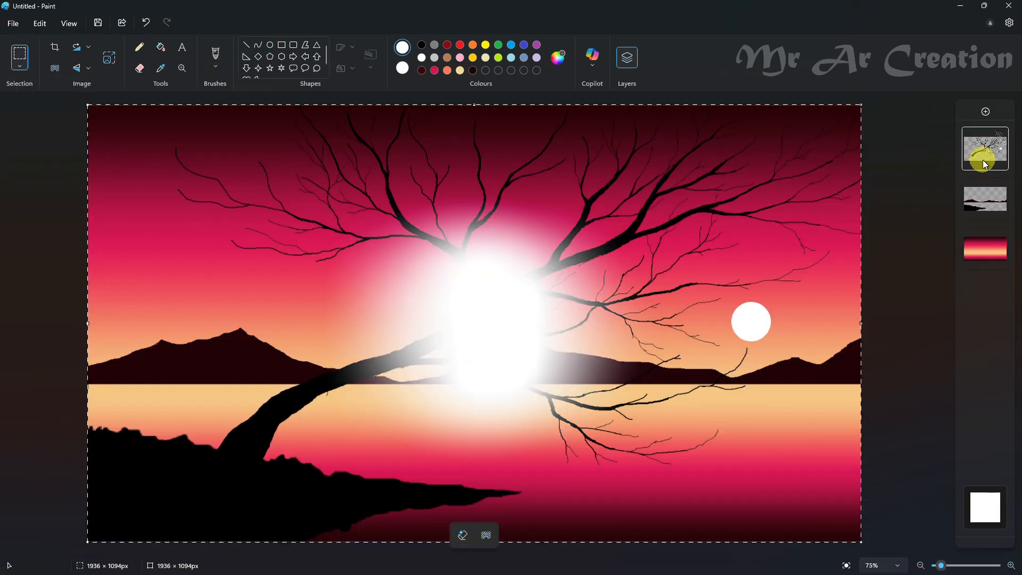
{"action": "key", "text": "ctrl+z"}
{"action": "left_click", "coordinate": [985, 198]}
{"action": "key", "text": "ctrl+v"}
- Shrink the pasted glow to about 687 × 366 px and centre it behind the sun
{"action": "left_click_drag", "start_coordinate": [602, 314], "coordinate": [860, 310]}
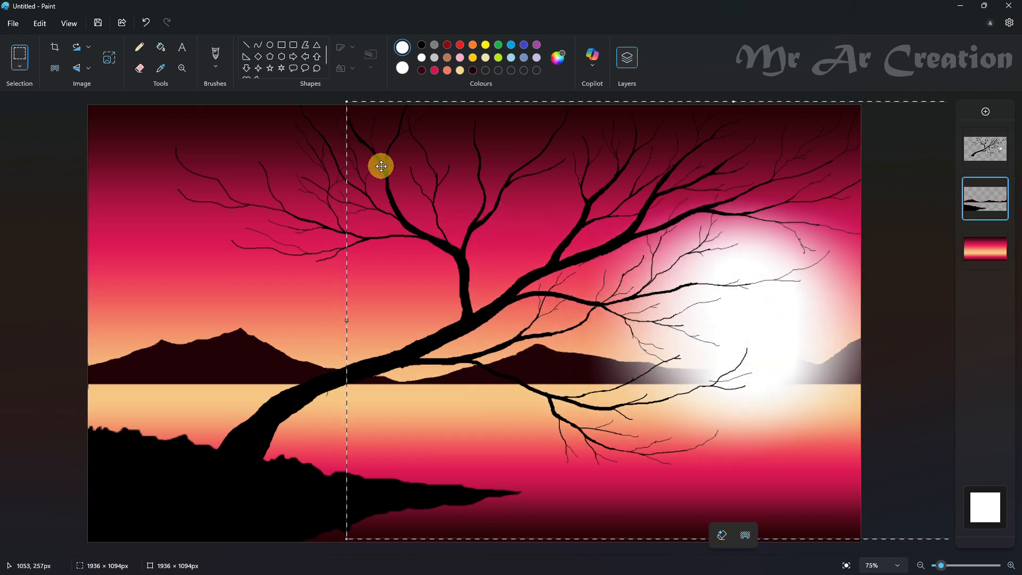
{"action": "left_click_drag", "start_coordinate": [346, 101], "coordinate": [799, 370]}
{"action": "left_click_drag", "start_coordinate": [928, 462], "coordinate": [717, 331]}
{"action": "left_click_drag", "start_coordinate": [808, 349], "coordinate": [805, 345]}
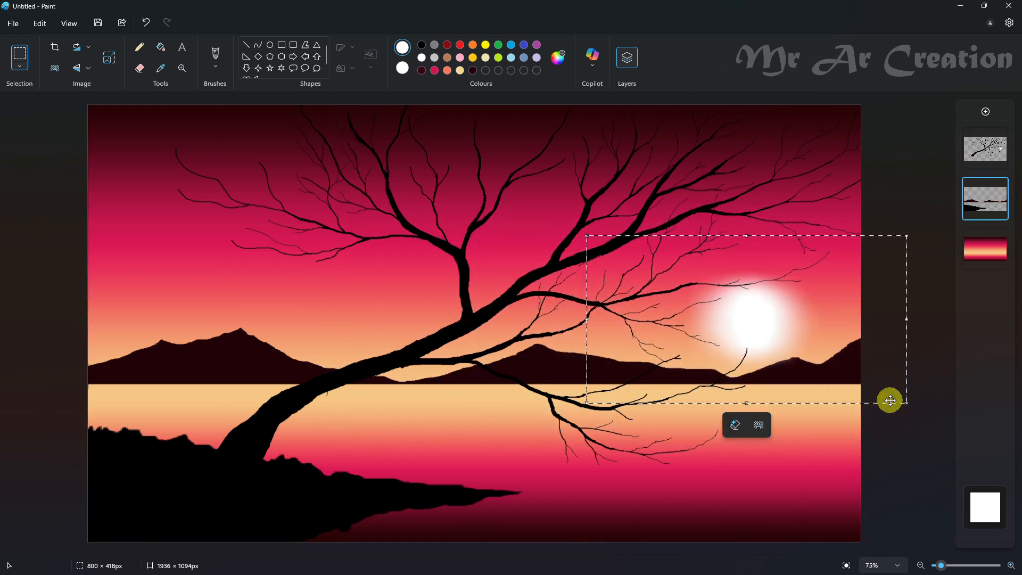
{"action": "left_click_drag", "start_coordinate": [905, 403], "coordinate": [855, 375]}
{"action": "left_click_drag", "start_coordinate": [767, 337], "coordinate": [791, 351]}
{"action": "left_click_drag", "start_coordinate": [881, 389], "coordinate": [885, 392]}
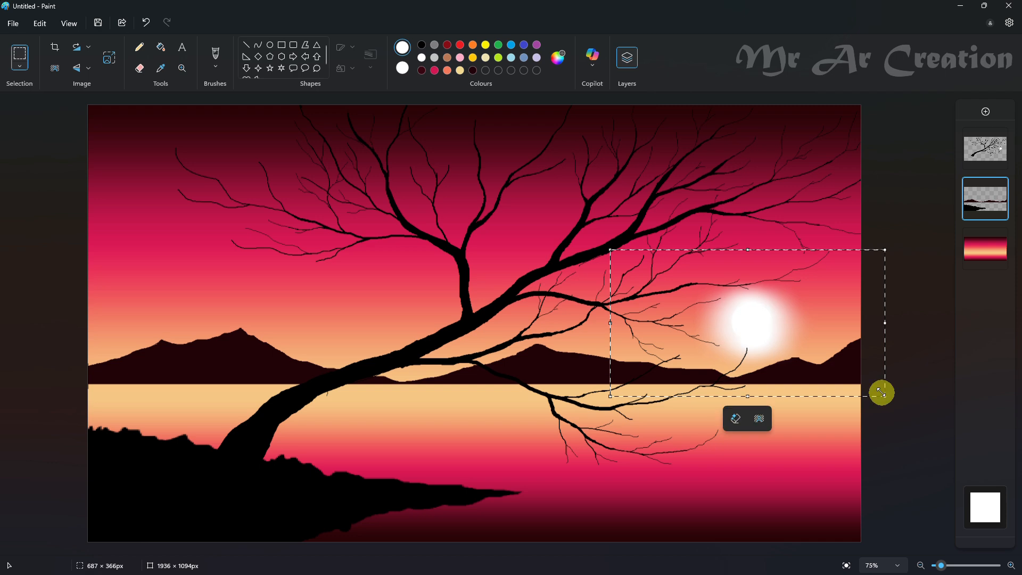
- On the tree layer, mix a faint cream from white and fill the sun with it
{"action": "left_click", "coordinate": [974, 147]}
{"action": "left_click", "coordinate": [558, 58]}
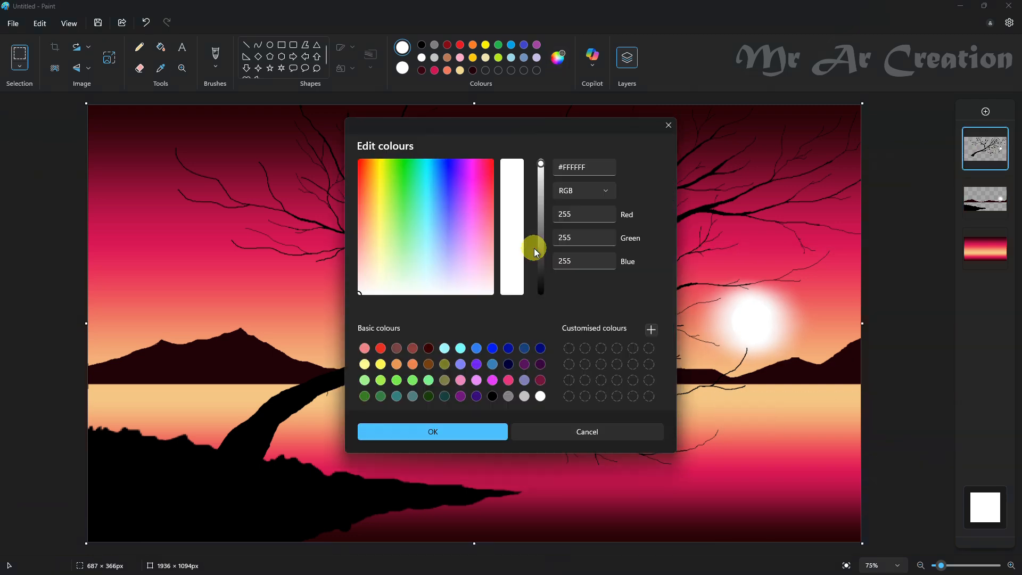
{"action": "left_click", "coordinate": [370, 285]}
{"action": "left_click", "coordinate": [435, 430]}
{"action": "scroll", "coordinate": [870, 307], "scroll_direction": "up", "scroll_amount": 3}
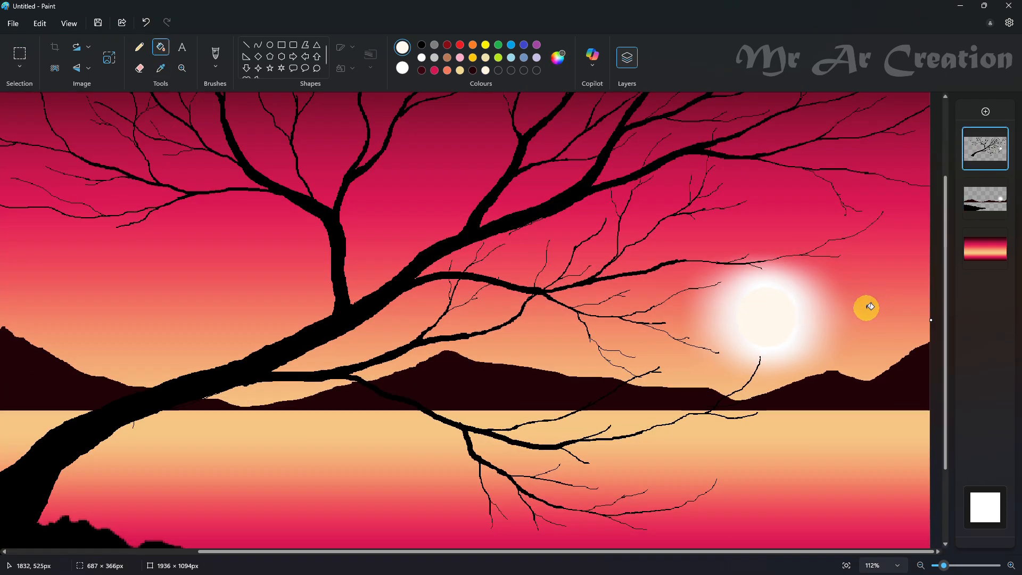
- Cover the sun with a larger solid white circle of about 137 × 137 px
{"action": "left_click", "coordinate": [270, 45]}
{"action": "left_click_drag", "start_coordinate": [729, 271], "coordinate": [808, 355]}
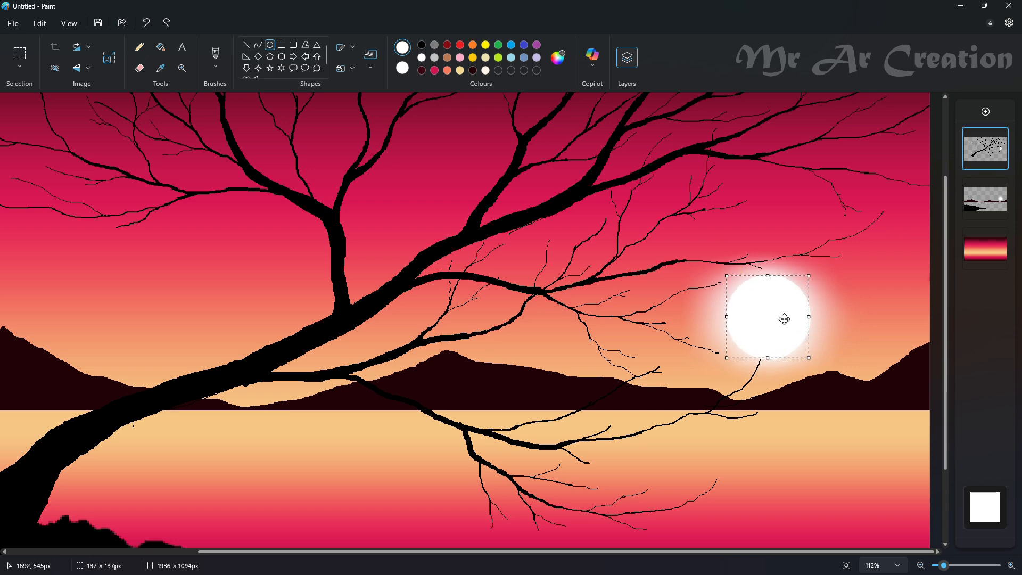
{"action": "scroll", "coordinate": [939, 372], "scroll_direction": "down", "scroll_amount": 3}
- Try to make the sun's reflection with a white circle in the lake and with a moved selection of the sun
{"action": "left_click_drag", "start_coordinate": [745, 388], "coordinate": [782, 425]}
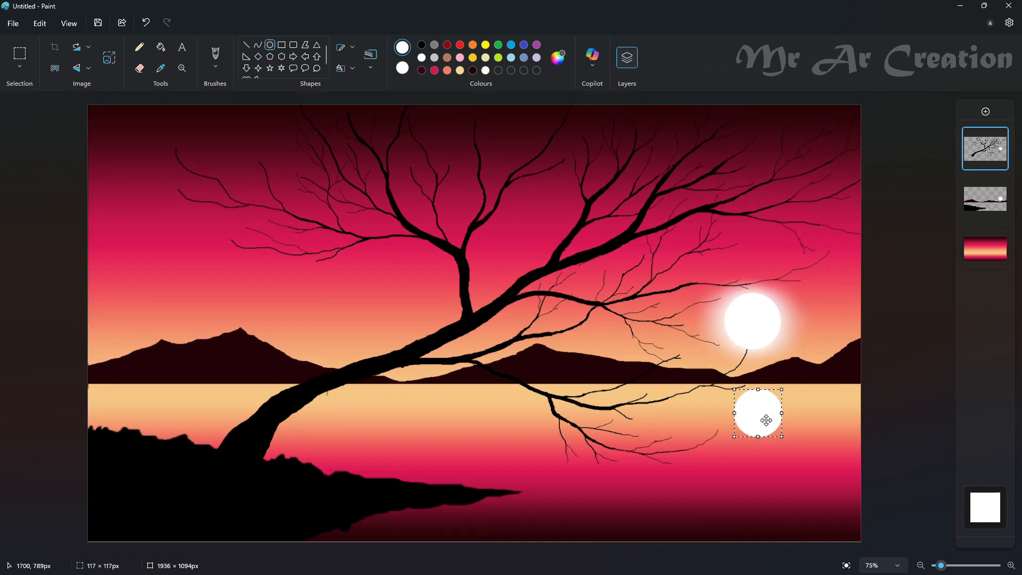
{"action": "key", "text": "ctrl+z"}
{"action": "left_click", "coordinate": [21, 72]}
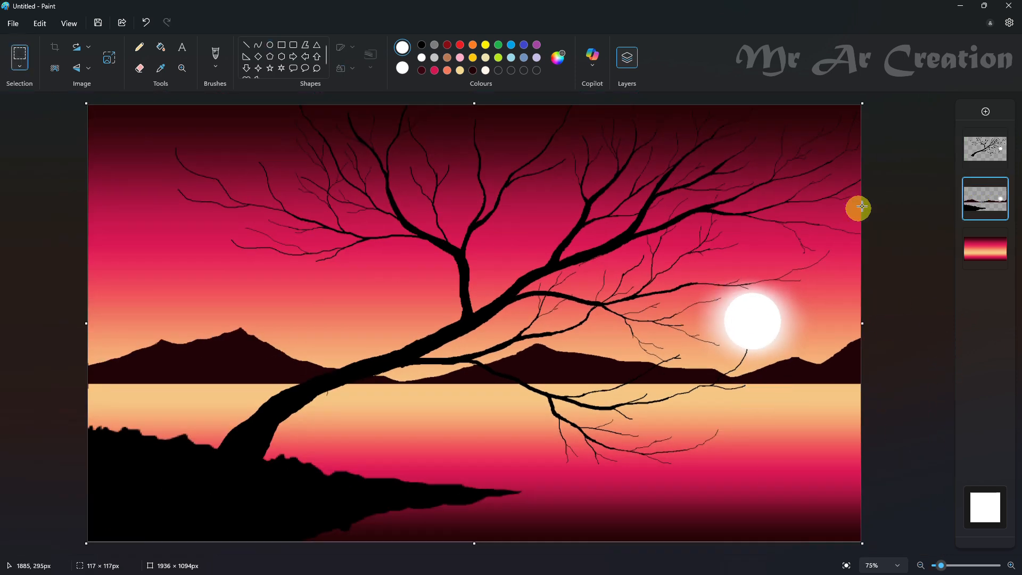
{"action": "left_click", "coordinate": [985, 149]}
{"action": "left_click_drag", "start_coordinate": [673, 253], "coordinate": [803, 375]}
{"action": "left_click_drag", "start_coordinate": [771, 338], "coordinate": [777, 362]}
{"action": "key", "text": "ctrl+z"}
- On the mountain layer, select the glow around the sun and place a copy of it on the lake below
{"action": "left_click", "coordinate": [978, 210]}
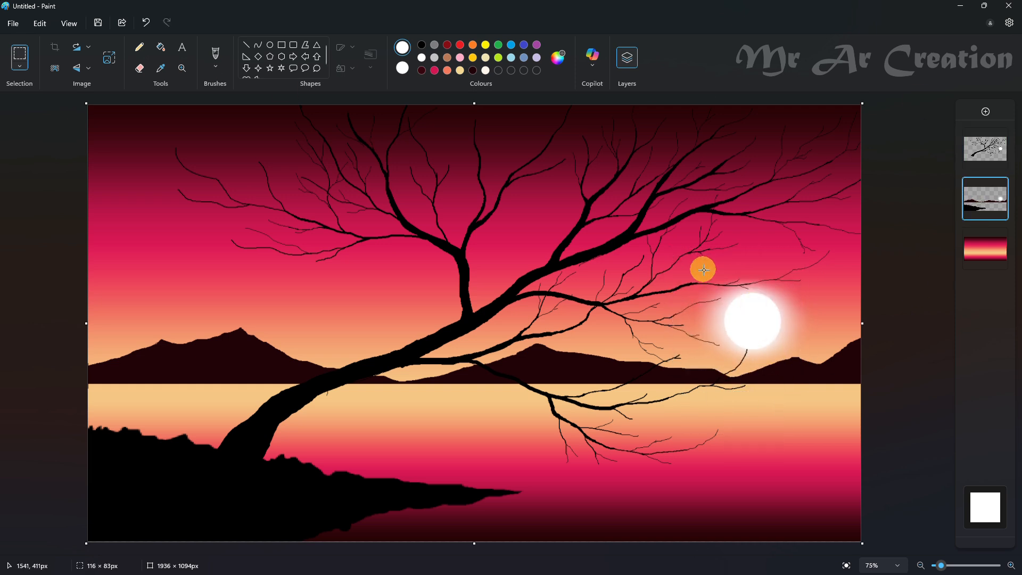
{"action": "left_click_drag", "start_coordinate": [703, 270], "coordinate": [803, 376]}
{"action": "left_click_drag", "start_coordinate": [763, 332], "coordinate": [776, 430]}
{"action": "key", "text": "ctrl+z"}
{"action": "left_click_drag", "start_coordinate": [696, 242], "coordinate": [806, 367]}
{"action": "mouse_move", "coordinate": [769, 307]}
{"action": "left_mouse_down"}
{"action": "mouse_move", "coordinate": [797, 423]}
{"action": "mouse_move", "coordinate": [852, 509]}
{"action": "left_mouse_up"}
- Squash the lake glow's selection to about 291 × 212 px under the sun and draw a white ellipse of about 160 × 118 px over it
{"action": "left_click", "coordinate": [141, 69]}
{"action": "left_click", "coordinate": [22, 61]}
{"action": "left_click_drag", "start_coordinate": [797, 455], "coordinate": [777, 440]}
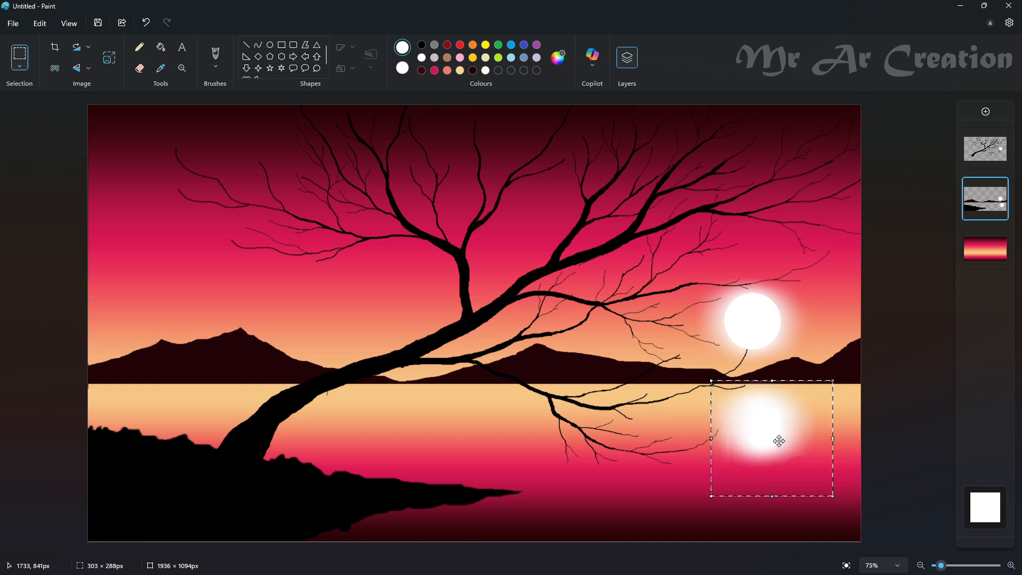
{"action": "left_click_drag", "start_coordinate": [832, 494], "coordinate": [825, 463]}
{"action": "left_click_drag", "start_coordinate": [789, 434], "coordinate": [789, 442]}
{"action": "left_click", "coordinate": [908, 404]}
{"action": "left_click", "coordinate": [270, 45]}
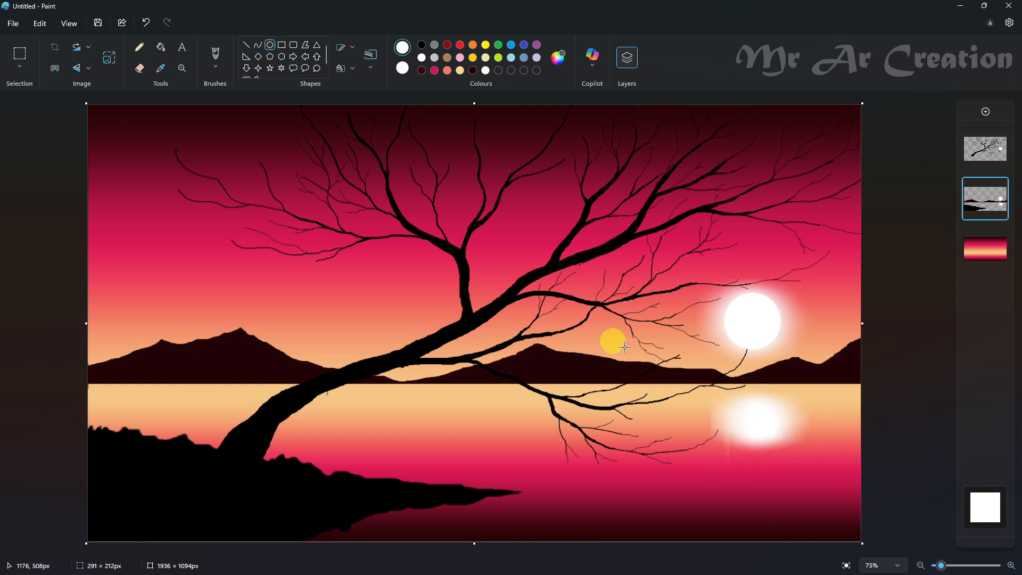
{"action": "left_click_drag", "start_coordinate": [725, 393], "coordinate": [797, 440]}
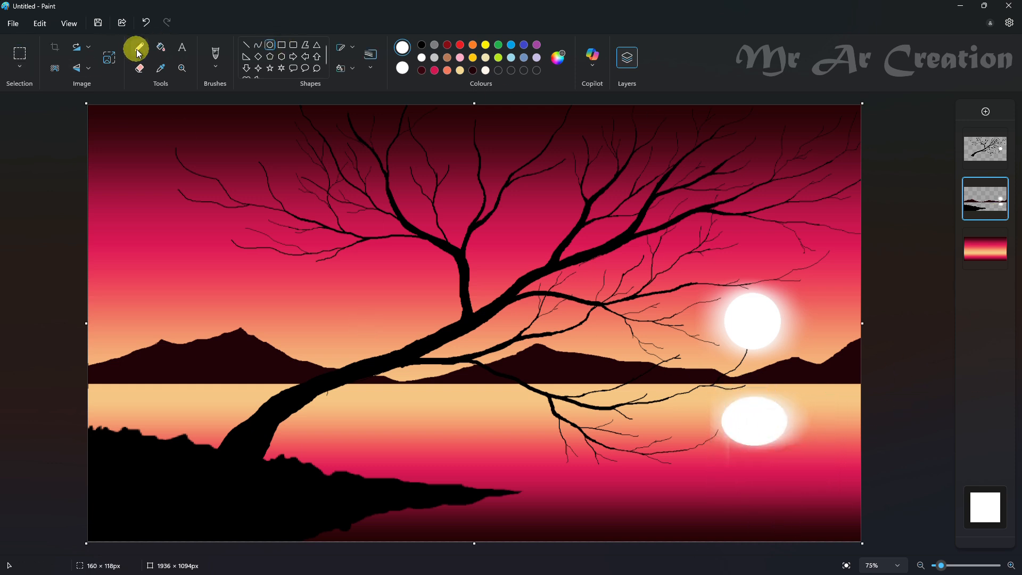
- Add a new layer above the mountain layer and draw thin white horizontal ripple lines on the lake
{"action": "left_click", "coordinate": [246, 45]}
{"action": "left_click", "coordinate": [985, 111]}
{"action": "mouse_move", "coordinate": [457, 421]}
{"action": "left_mouse_down"}
{"action": "mouse_move", "coordinate": [563, 421]}
{"action": "mouse_move", "coordinate": [498, 420]}
{"action": "left_mouse_up"}
{"action": "left_click", "coordinate": [371, 58]}
{"action": "left_click", "coordinate": [384, 94]}
- Select groups of the ripple lines and place copies across the whole lake surface
{"action": "left_click", "coordinate": [23, 56]}
{"action": "left_click_drag", "start_coordinate": [445, 383], "coordinate": [658, 429]}
{"action": "left_click_drag", "start_coordinate": [664, 410], "coordinate": [835, 421]}
{"action": "left_click_drag", "start_coordinate": [835, 421], "coordinate": [703, 443]}
{"action": "mouse_move", "coordinate": [801, 460]}
{"action": "left_mouse_down"}
{"action": "mouse_move", "coordinate": [856, 446]}
{"action": "mouse_move", "coordinate": [820, 453]}
{"action": "mouse_move", "coordinate": [839, 500]}
{"action": "mouse_move", "coordinate": [497, 444]}
{"action": "mouse_move", "coordinate": [555, 461]}
{"action": "mouse_move", "coordinate": [454, 434]}
{"action": "mouse_move", "coordinate": [601, 405]}
{"action": "mouse_move", "coordinate": [840, 411]}
{"action": "left_mouse_up"}
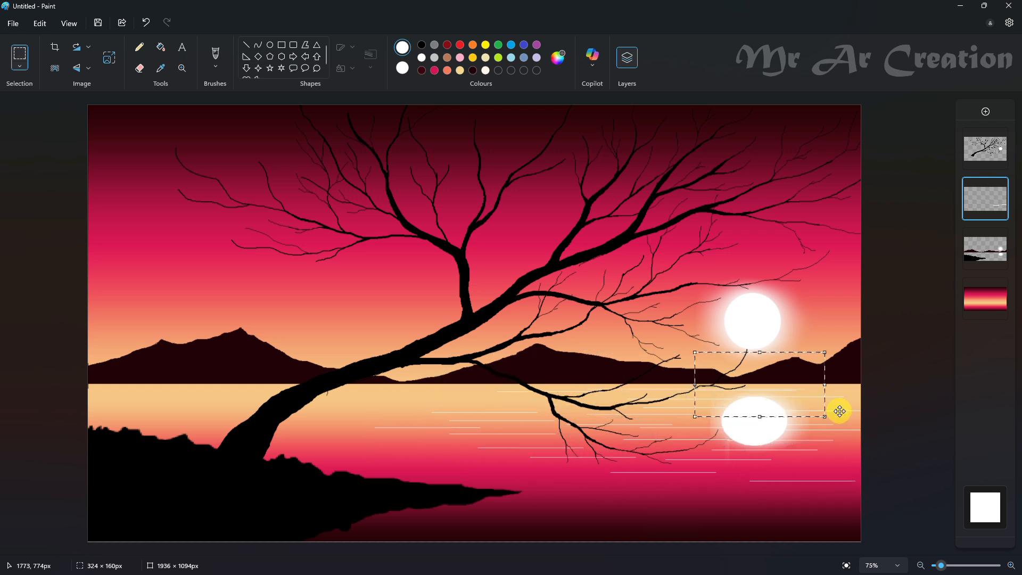
{"action": "left_click", "coordinate": [923, 433]}
{"action": "mouse_move", "coordinate": [477, 406]}
{"action": "left_mouse_down"}
{"action": "mouse_move", "coordinate": [447, 383]}
{"action": "mouse_move", "coordinate": [160, 413]}
{"action": "mouse_move", "coordinate": [176, 403]}
{"action": "mouse_move", "coordinate": [365, 440]}
{"action": "mouse_move", "coordinate": [633, 510]}
{"action": "mouse_move", "coordinate": [621, 481]}
{"action": "mouse_move", "coordinate": [751, 509]}
{"action": "left_mouse_up"}
{"action": "left_click", "coordinate": [901, 422]}
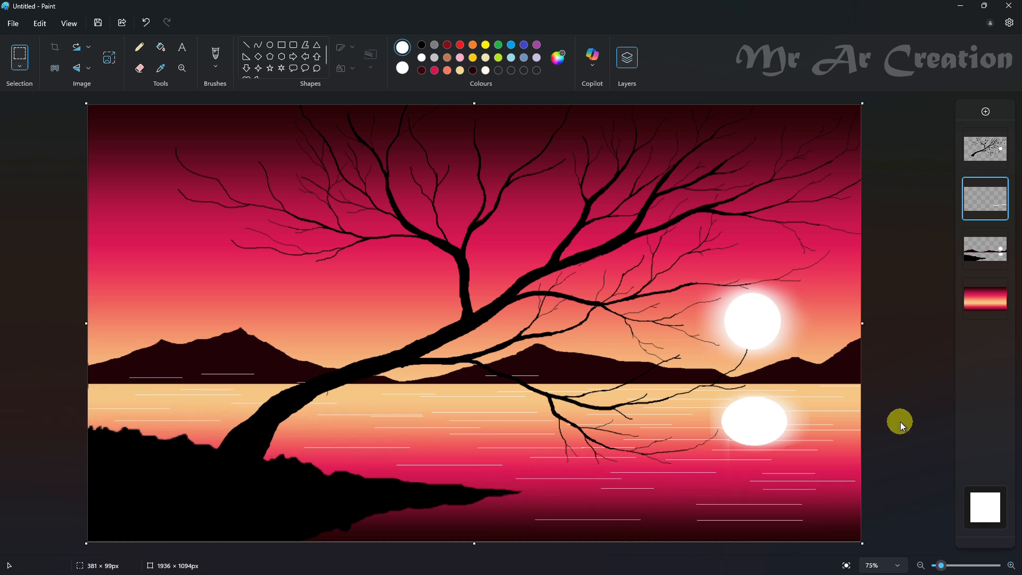
- Erase the white ripple lines that overlap the mountains above the shoreline
{"action": "left_click", "coordinate": [139, 68]}
{"action": "mouse_move", "coordinate": [251, 367]}
{"action": "left_mouse_down"}
{"action": "mouse_move", "coordinate": [280, 373]}
{"action": "mouse_move", "coordinate": [340, 300]}
{"action": "mouse_move", "coordinate": [525, 378]}
{"action": "left_mouse_up"}
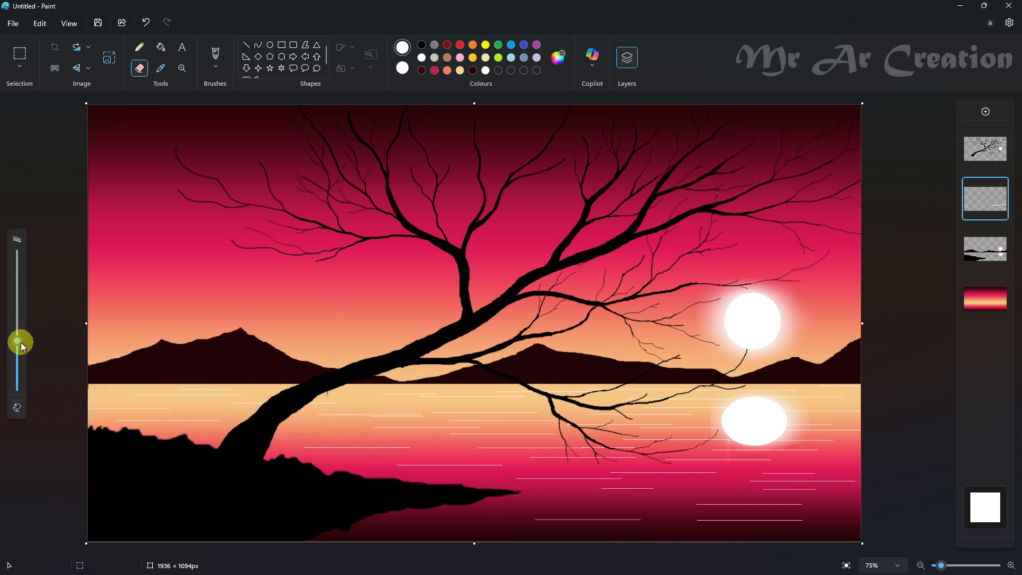
- Shrink the eraser to a small size and erase short gaps in the ripple lines on both sides of the tree trunk
{"action": "left_click_drag", "start_coordinate": [17, 340], "coordinate": [17, 386]}
{"action": "scroll", "coordinate": [176, 407], "scroll_direction": "up", "scroll_amount": 4}
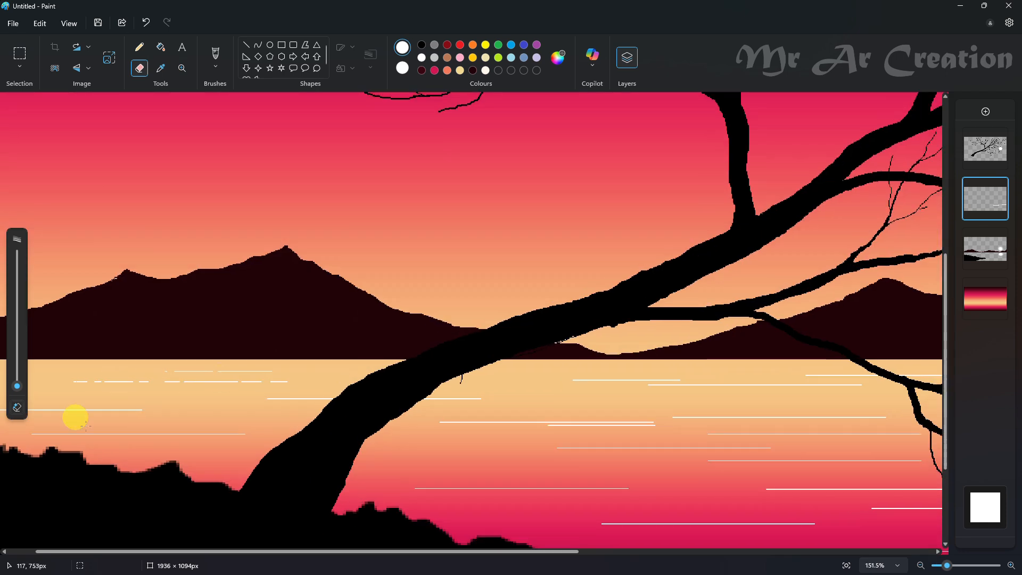
{"action": "scroll", "coordinate": [75, 415], "scroll_direction": "down", "scroll_amount": 2}
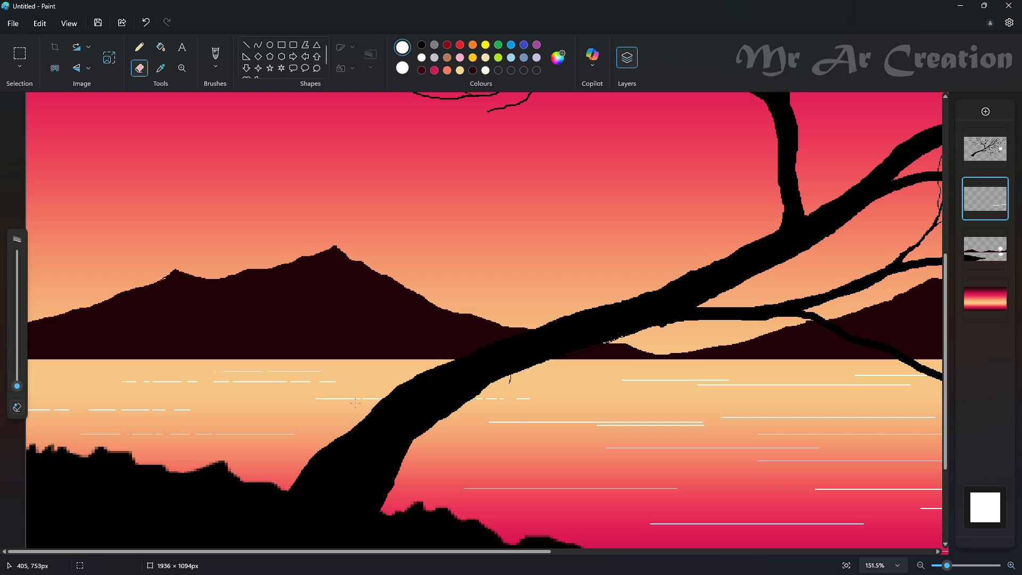
{"action": "scroll", "coordinate": [593, 422], "scroll_direction": "up", "scroll_amount": 3}
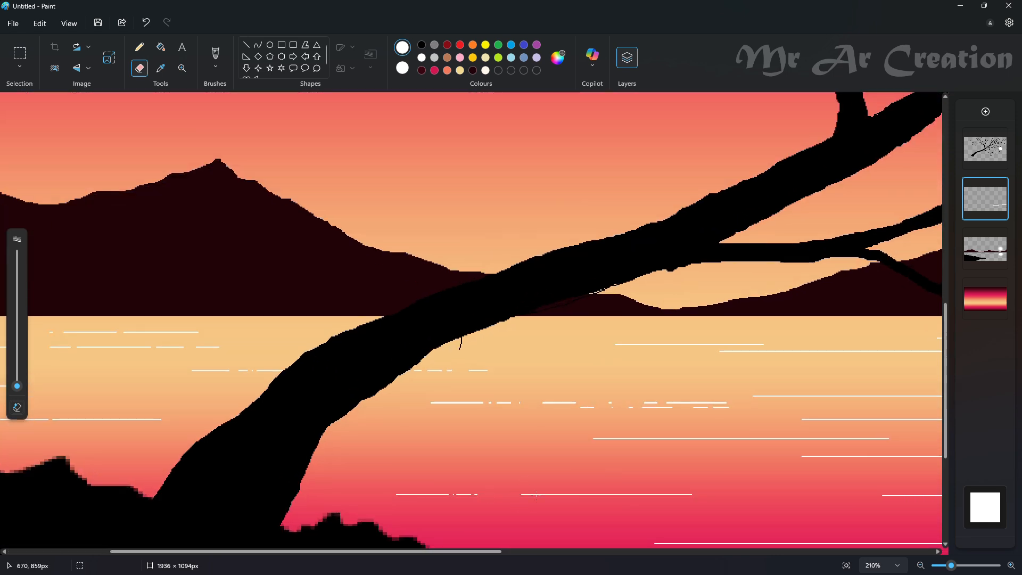
{"action": "mouse_move", "coordinate": [854, 349]}
{"action": "left_mouse_down"}
{"action": "mouse_move", "coordinate": [841, 429]}
{"action": "mouse_move", "coordinate": [657, 447]}
{"action": "left_mouse_up"}
- Break the ripple lines in the centre of the lake, down to the shore's tip, into irregular dashes with the small eraser
{"action": "left_click_drag", "start_coordinate": [496, 552], "coordinate": [705, 552]}
{"action": "left_click_drag", "start_coordinate": [436, 396], "coordinate": [477, 407]}
{"action": "scroll", "coordinate": [469, 406], "scroll_direction": "down", "scroll_amount": 1}
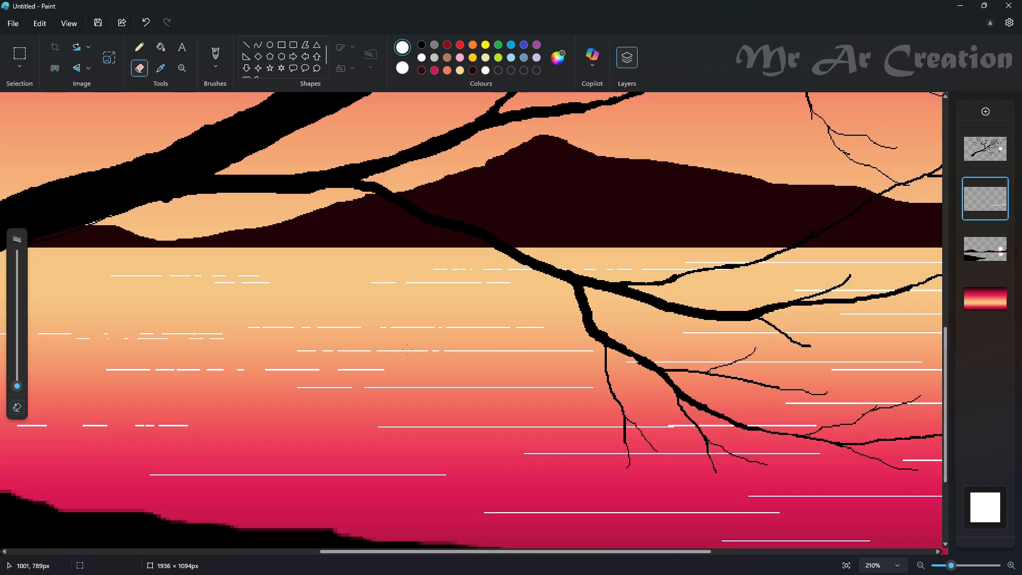
{"action": "left_click_drag", "start_coordinate": [366, 361], "coordinate": [503, 395]}
{"action": "scroll", "coordinate": [553, 453], "scroll_direction": "down", "scroll_amount": 1}
{"action": "left_click_drag", "start_coordinate": [561, 355], "coordinate": [516, 351]}
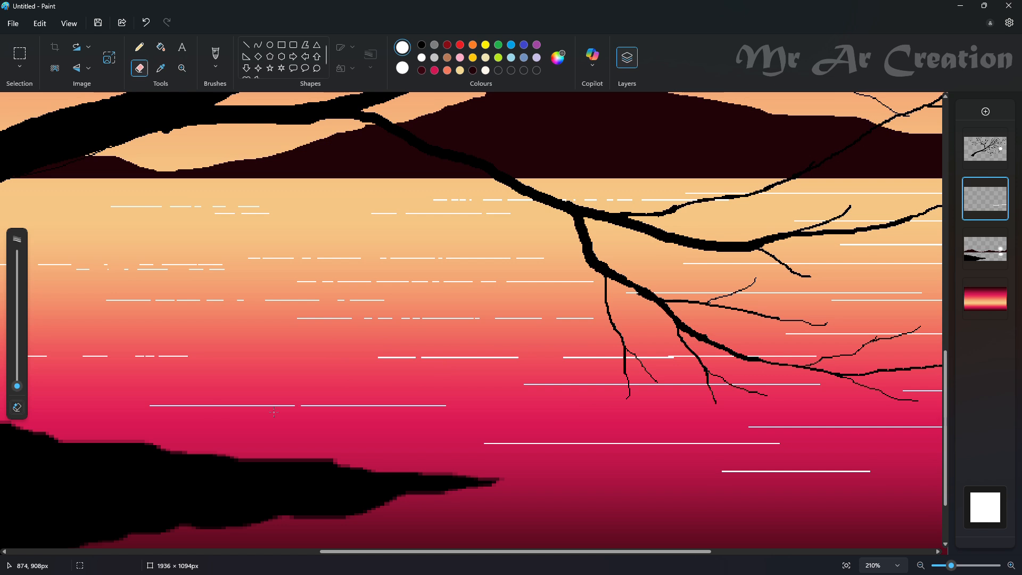
{"action": "mouse_move", "coordinate": [274, 412]}
{"action": "left_mouse_down"}
{"action": "mouse_move", "coordinate": [337, 394]}
{"action": "mouse_move", "coordinate": [310, 403]}
{"action": "mouse_move", "coordinate": [565, 456]}
{"action": "left_mouse_up"}
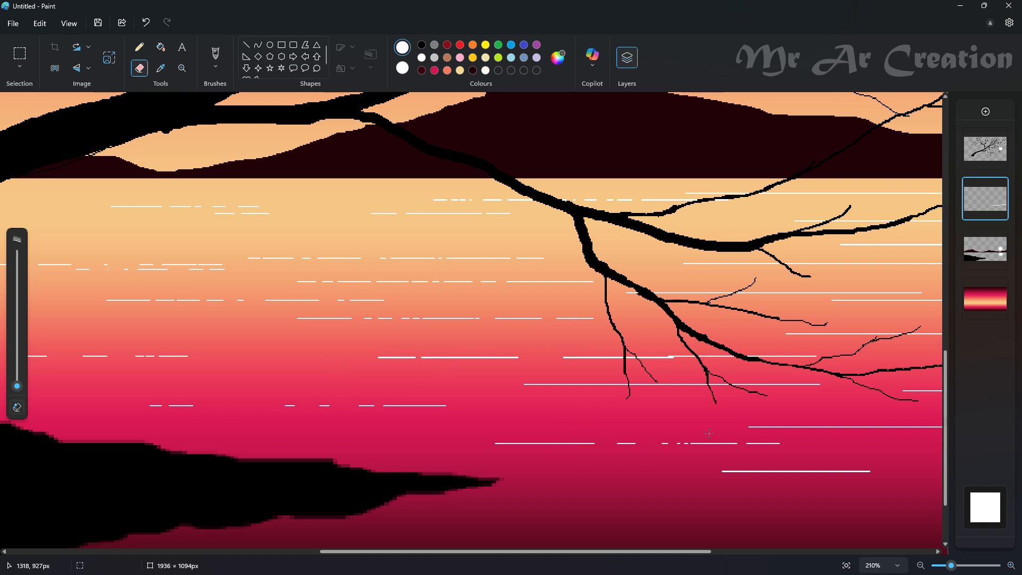
{"action": "left_click_drag", "start_coordinate": [748, 359], "coordinate": [576, 384]}
- Erase small gaps in the ripple lines across the lower-right lake below the sun's reflection
{"action": "left_click_drag", "start_coordinate": [705, 552], "coordinate": [818, 552]}
{"action": "scroll", "coordinate": [912, 467], "scroll_direction": "down", "scroll_amount": 2}
{"action": "mouse_move", "coordinate": [911, 467]}
{"action": "left_mouse_down"}
{"action": "mouse_move", "coordinate": [321, 462]}
{"action": "mouse_move", "coordinate": [734, 414]}
{"action": "left_mouse_up"}
{"action": "left_click", "coordinate": [872, 552]}
{"action": "left_click_drag", "start_coordinate": [685, 466], "coordinate": [670, 462]}
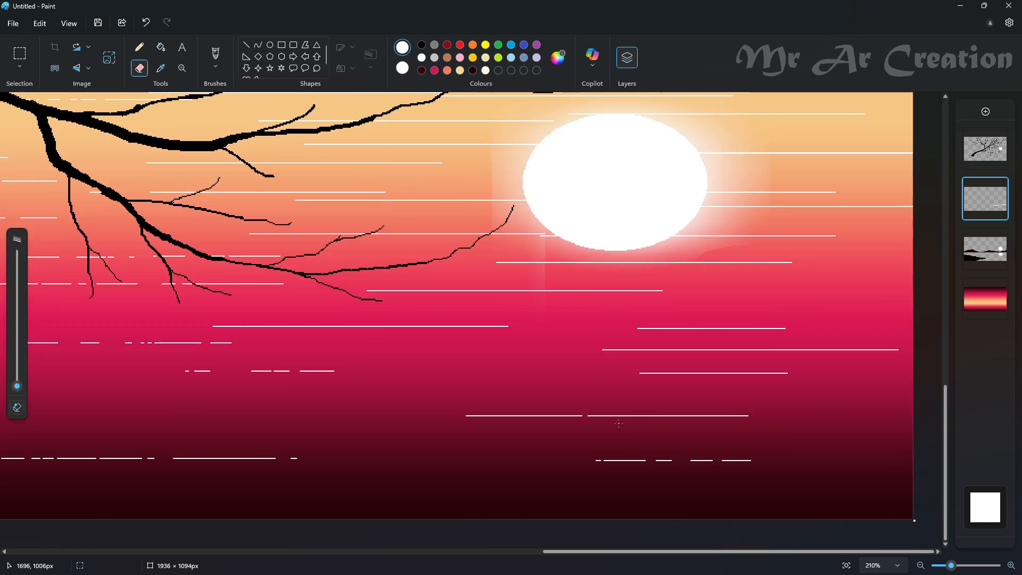
{"action": "mouse_move", "coordinate": [618, 423]}
{"action": "left_mouse_down"}
{"action": "mouse_move", "coordinate": [666, 463]}
{"action": "mouse_move", "coordinate": [690, 417]}
{"action": "mouse_move", "coordinate": [736, 425]}
{"action": "mouse_move", "coordinate": [554, 418]}
{"action": "left_mouse_up"}
{"action": "mouse_move", "coordinate": [754, 335]}
{"action": "left_mouse_down"}
{"action": "mouse_move", "coordinate": [851, 352]}
{"action": "mouse_move", "coordinate": [727, 334]}
{"action": "left_mouse_up"}
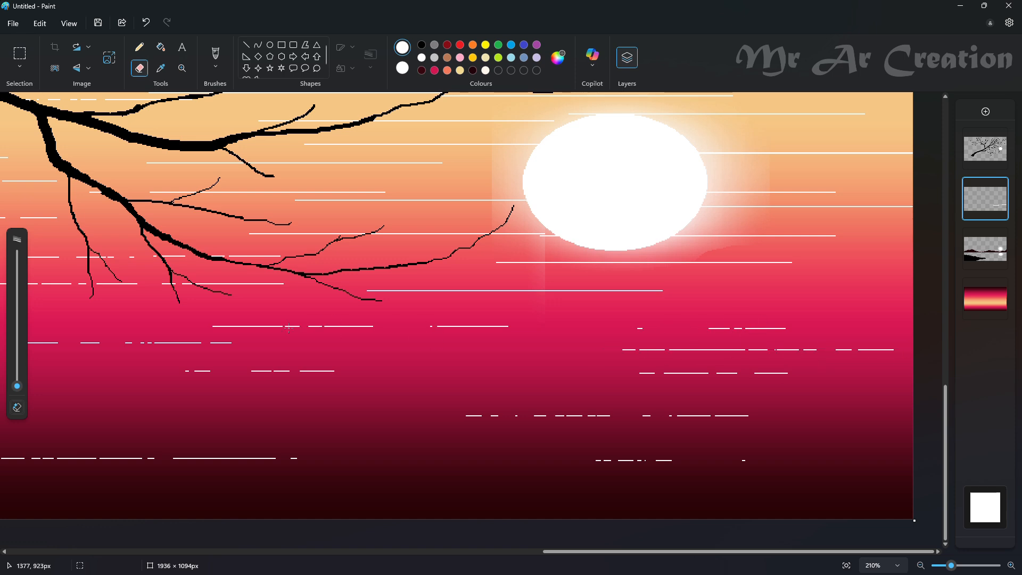
{"action": "mouse_move", "coordinate": [288, 327]}
{"action": "left_mouse_down"}
{"action": "mouse_move", "coordinate": [414, 290]}
{"action": "mouse_move", "coordinate": [509, 288]}
{"action": "left_mouse_up"}
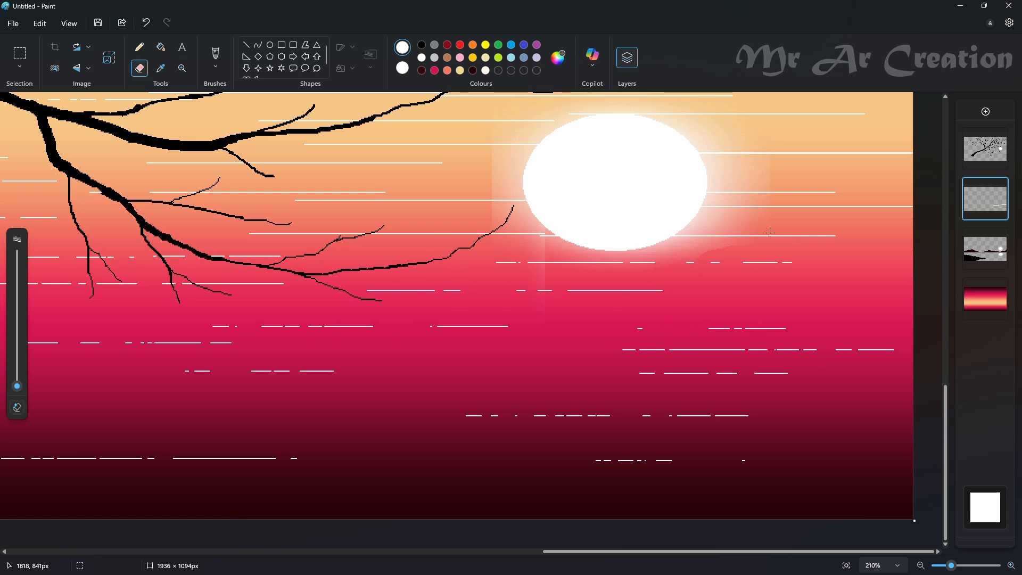
- Break the ripple lines beside the sun's reflection and up to the right-hand shoreline into dashes
{"action": "scroll", "coordinate": [770, 232], "scroll_direction": "up", "scroll_amount": 3}
{"action": "mouse_move", "coordinate": [835, 296]}
{"action": "left_mouse_down"}
{"action": "mouse_move", "coordinate": [792, 332]}
{"action": "mouse_move", "coordinate": [877, 348]}
{"action": "mouse_move", "coordinate": [759, 349]}
{"action": "mouse_move", "coordinate": [782, 341]}
{"action": "left_mouse_up"}
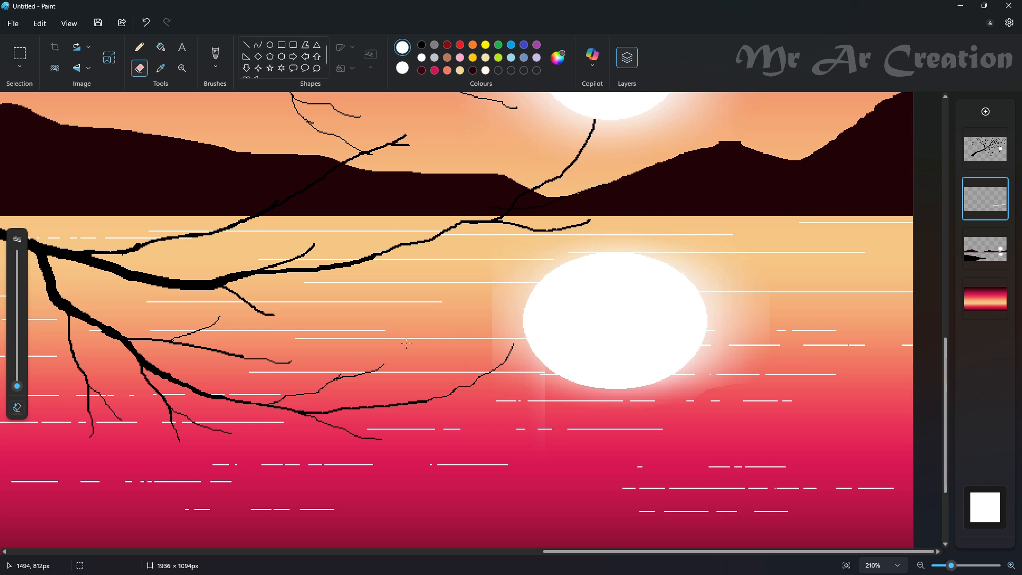
{"action": "mouse_move", "coordinate": [539, 372]}
{"action": "left_mouse_down"}
{"action": "mouse_move", "coordinate": [297, 389]}
{"action": "mouse_move", "coordinate": [297, 327]}
{"action": "mouse_move", "coordinate": [171, 302]}
{"action": "left_mouse_up"}
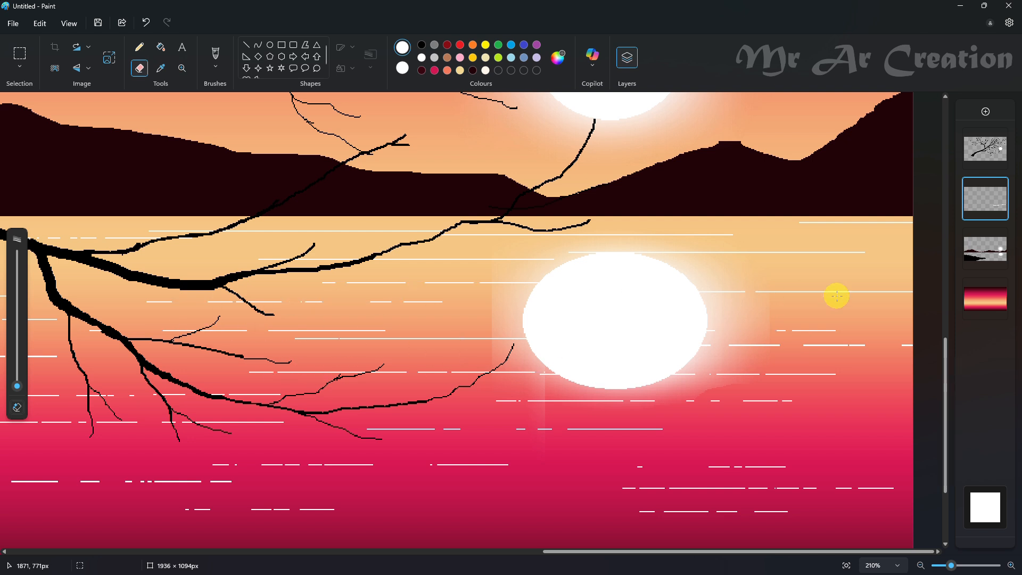
{"action": "scroll", "coordinate": [830, 301], "scroll_direction": "up", "scroll_amount": 2}
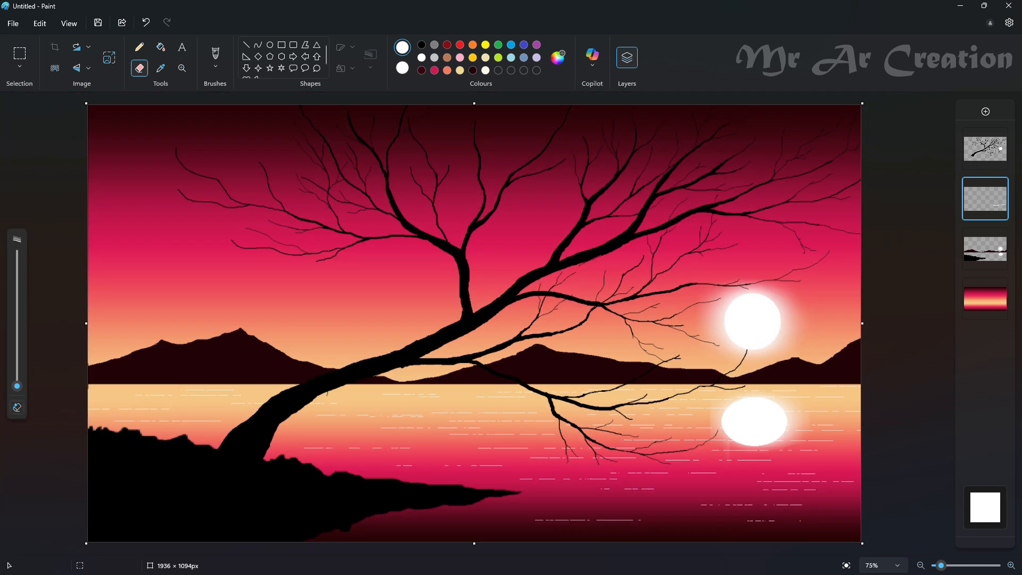
- Scatter small white four-point star shapes of varying size across the sky, between the branches and above the mountains
{"action": "left_click", "coordinate": [258, 68]}
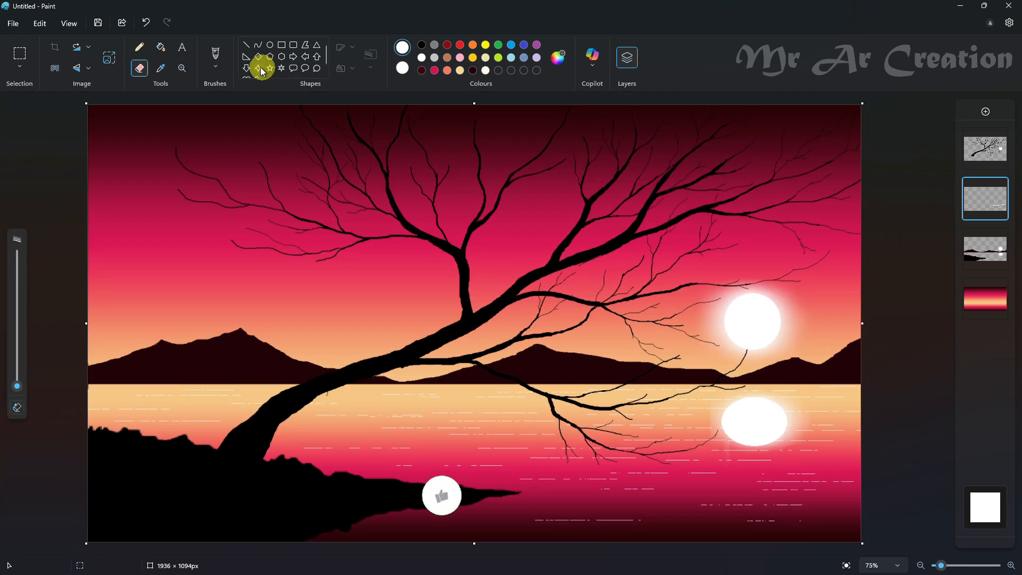
{"action": "left_click_drag", "start_coordinate": [212, 253], "coordinate": [227, 265]}
{"action": "left_click", "coordinate": [342, 248]}
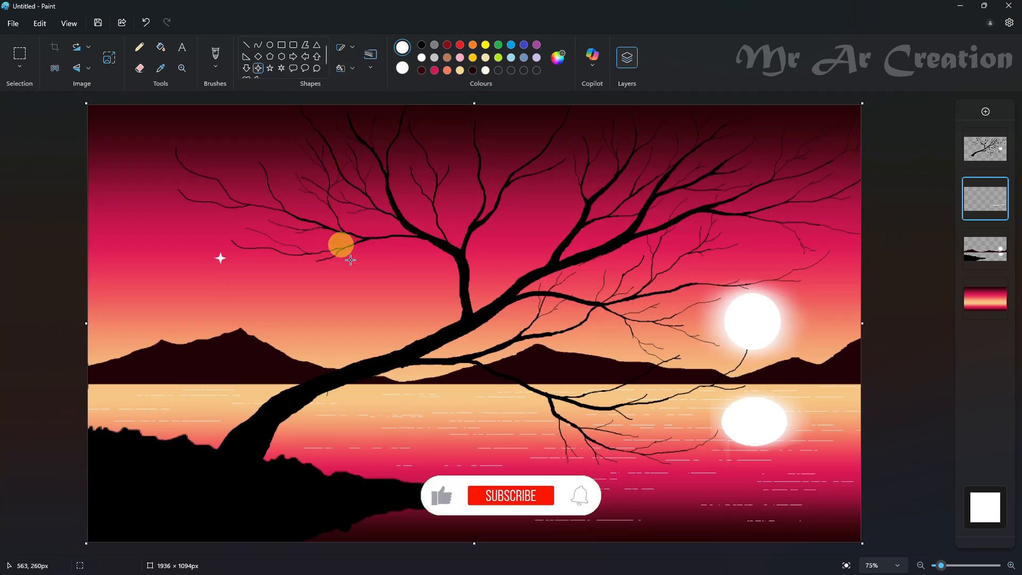
{"action": "left_click_drag", "start_coordinate": [578, 172], "coordinate": [586, 179]}
{"action": "left_click_drag", "start_coordinate": [802, 250], "coordinate": [806, 254]}
{"action": "left_click_drag", "start_coordinate": [832, 306], "coordinate": [836, 311]}
{"action": "left_click_drag", "start_coordinate": [681, 267], "coordinate": [691, 279]}
{"action": "left_click_drag", "start_coordinate": [811, 126], "coordinate": [817, 133]}
{"action": "left_click_drag", "start_coordinate": [621, 335], "coordinate": [624, 338]}
{"action": "left_click_drag", "start_coordinate": [545, 232], "coordinate": [549, 236]}
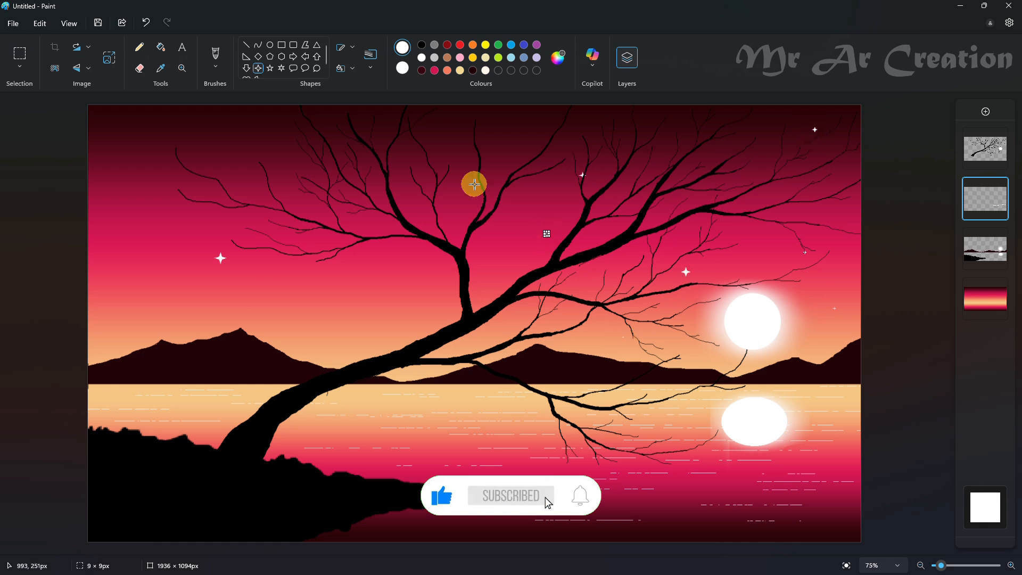
{"action": "left_click_drag", "start_coordinate": [446, 154], "coordinate": [452, 159]}
{"action": "left_click_drag", "start_coordinate": [350, 300], "coordinate": [356, 307]}
{"action": "left_click_drag", "start_coordinate": [122, 147], "coordinate": [129, 154]}
{"action": "left_click_drag", "start_coordinate": [158, 323], "coordinate": [165, 330]}
{"action": "left_click", "coordinate": [41, 119]}
- Dot small white pencil stars across the upper, central and right sky, undoing the last few dots
{"action": "left_click", "coordinate": [141, 48]}
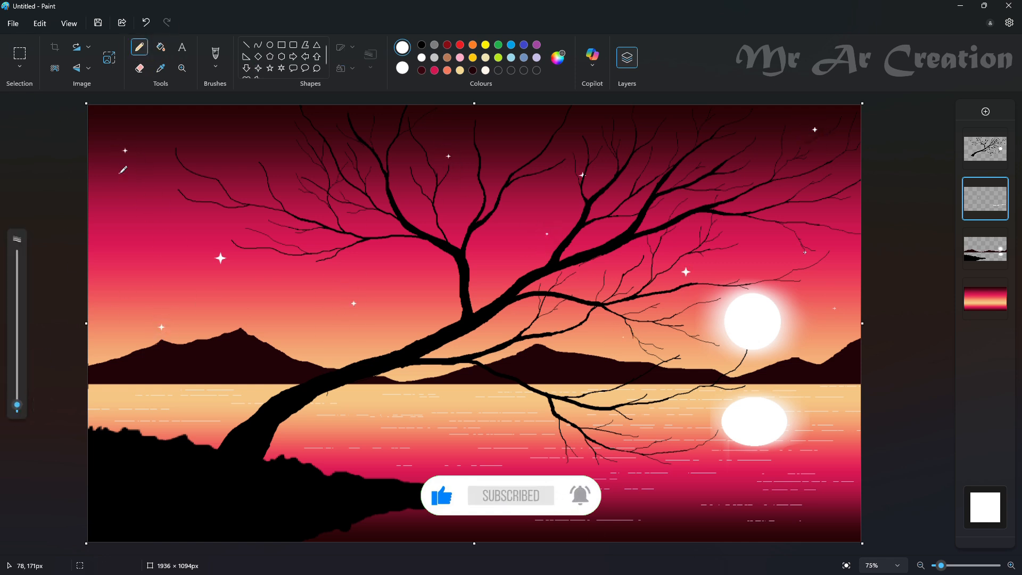
{"action": "left_click", "coordinate": [154, 161]}
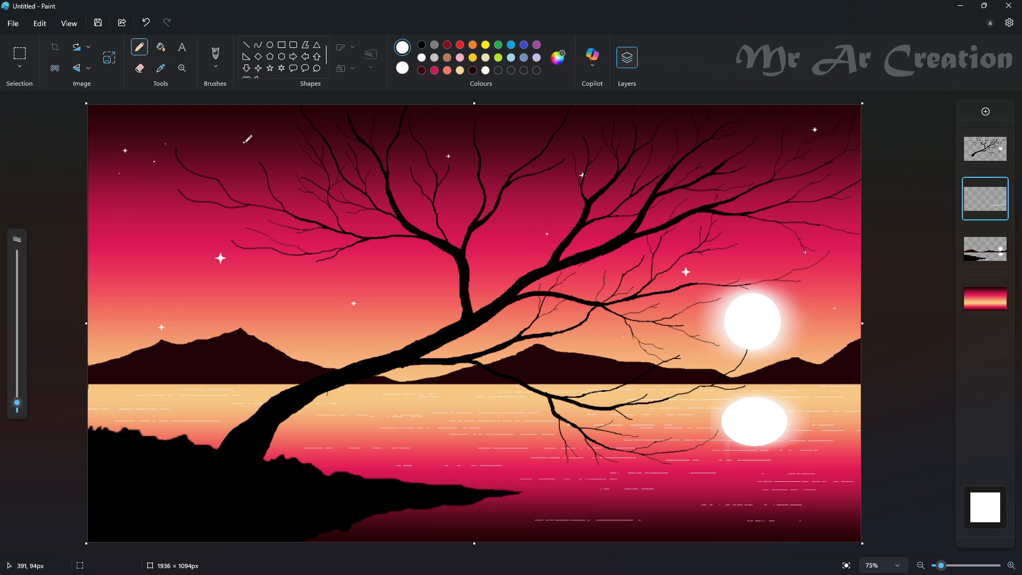
{"action": "left_click", "coordinate": [831, 255]}
{"action": "left_click", "coordinate": [820, 259]}
{"action": "left_click", "coordinate": [761, 234]}
{"action": "left_click", "coordinate": [501, 257]}
{"action": "left_click", "coordinate": [633, 210]}
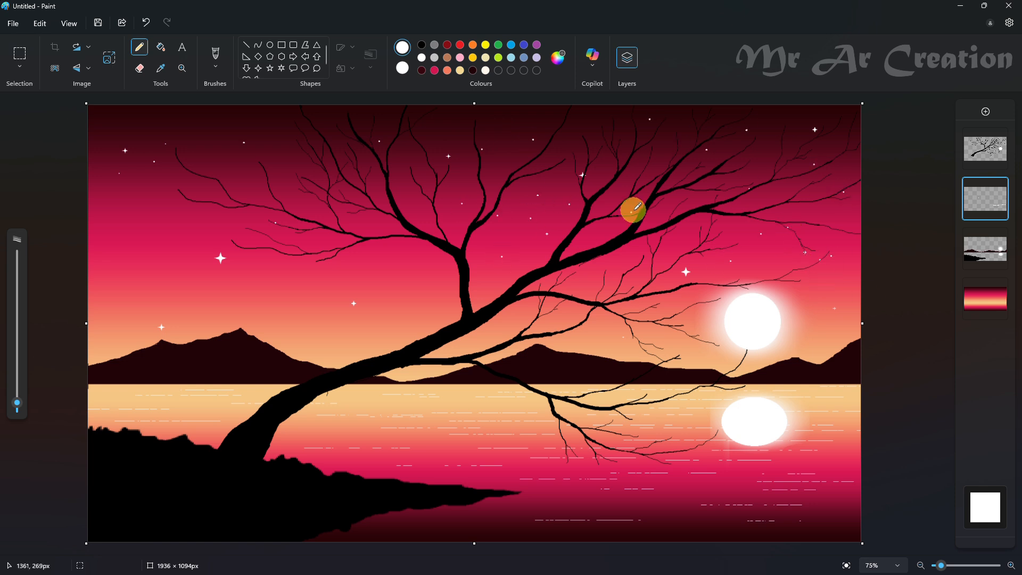
{"action": "left_click", "coordinate": [641, 281]}
{"action": "left_click", "coordinate": [488, 322]}
{"action": "left_click", "coordinate": [471, 340]}
{"action": "key", "text": "ctrl+z"}
{"action": "key", "text": "ctrl+z"}
{"action": "key", "text": "ctrl+z"}
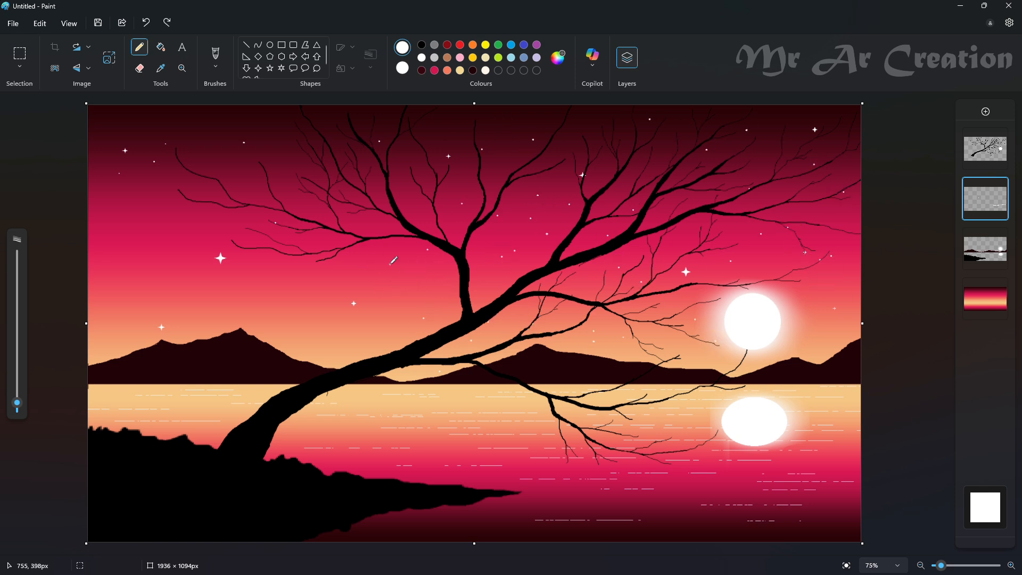
- Add white pencil star dots among the left branches and above the left mountain, undoing the last stray marks
{"action": "left_click", "coordinate": [389, 264]}
{"action": "left_click", "coordinate": [361, 266]}
{"action": "left_click", "coordinate": [320, 216]}
{"action": "left_click", "coordinate": [290, 192]}
{"action": "left_click", "coordinate": [196, 160]}
{"action": "left_click", "coordinate": [205, 266]}
{"action": "left_click", "coordinate": [311, 313]}
{"action": "key", "text": "ctrl+z"}
{"action": "key", "text": "ctrl+z"}
{"action": "key", "text": "ctrl+z"}
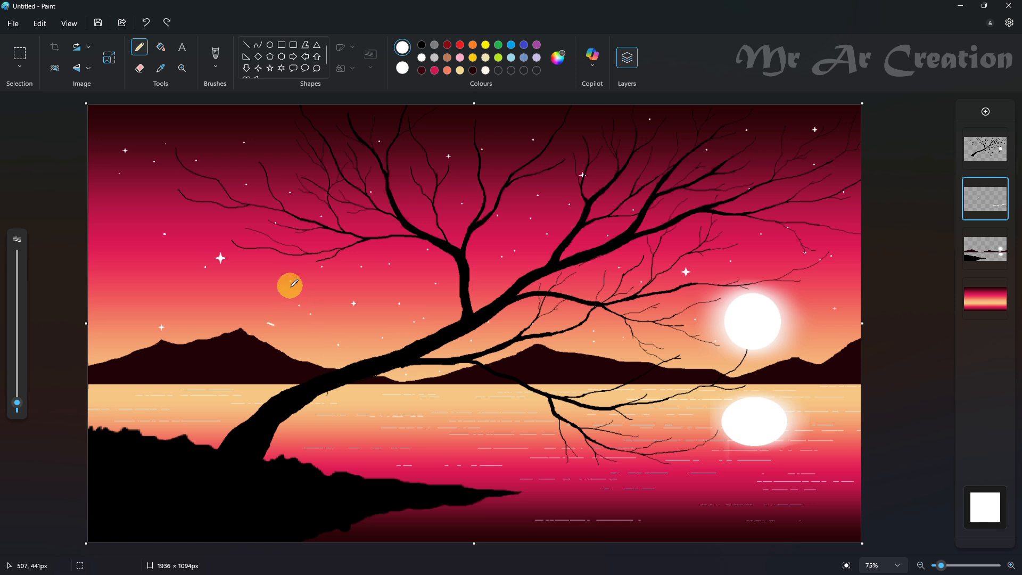
- Dot more white pencil stars in the sky near the left edge and above the left mountain
{"action": "left_click", "coordinate": [206, 267]}
{"action": "left_click", "coordinate": [126, 229]}
{"action": "left_click", "coordinate": [136, 235]}
{"action": "left_click", "coordinate": [147, 267]}
{"action": "left_click", "coordinate": [145, 288]}
{"action": "left_click", "coordinate": [99, 319]}
{"action": "left_click", "coordinate": [235, 284]}
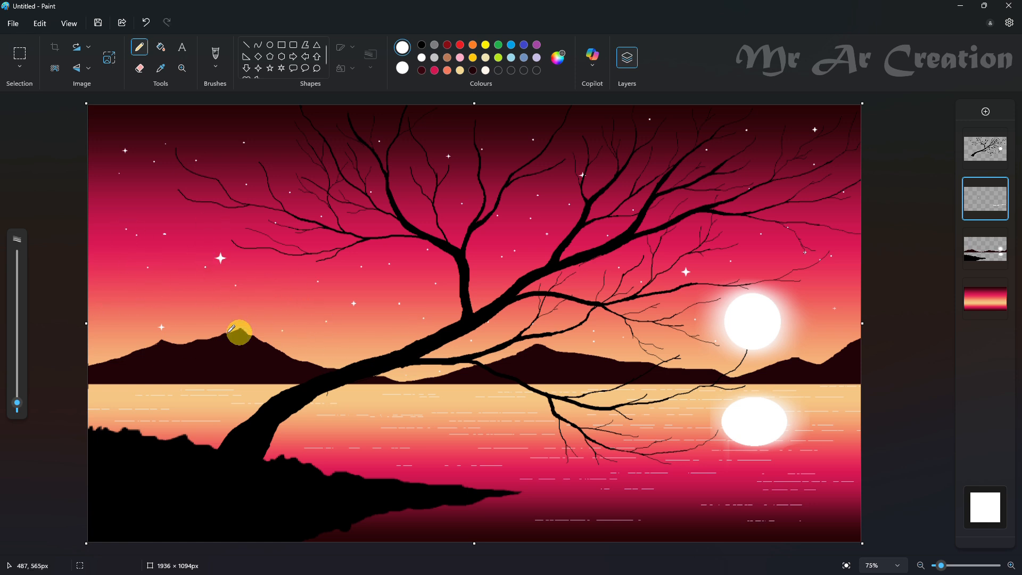
- Reduce the pencil size slightly and add finer white star dots throughout the left sky and among the left branches
{"action": "left_click_drag", "start_coordinate": [17, 403], "coordinate": [20, 411]}
{"action": "left_click", "coordinate": [210, 276]}
{"action": "left_click", "coordinate": [299, 318]}
{"action": "left_click", "coordinate": [213, 224]}
{"action": "left_click", "coordinate": [157, 201]}
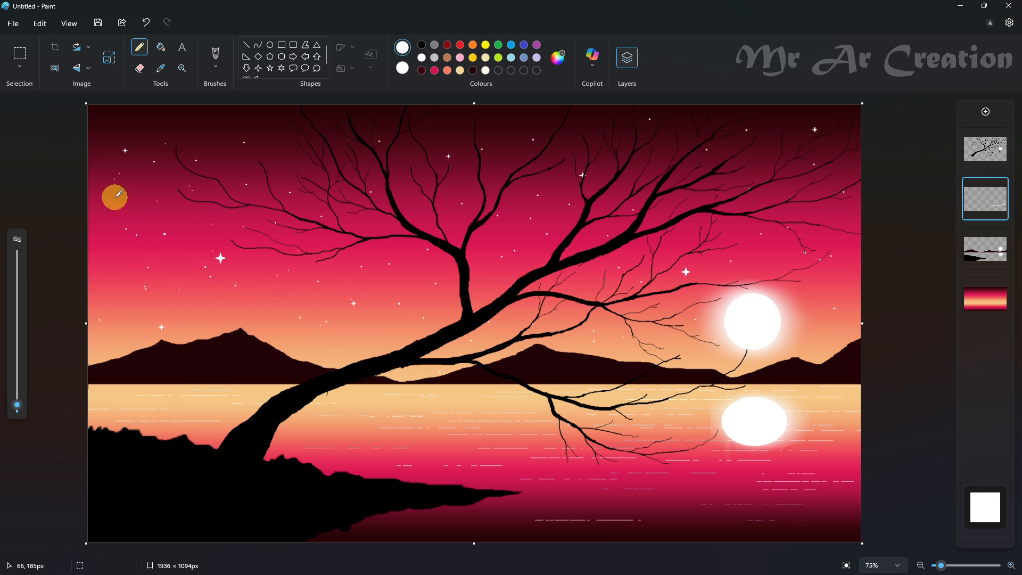
{"action": "left_click", "coordinate": [106, 234]}
{"action": "left_click", "coordinate": [122, 299]}
{"action": "left_click", "coordinate": [206, 316]}
{"action": "left_click", "coordinate": [173, 326]}
{"action": "left_click", "coordinate": [140, 341]}
{"action": "left_click", "coordinate": [284, 310]}
{"action": "left_click", "coordinate": [385, 238]}
{"action": "left_click", "coordinate": [359, 112]}
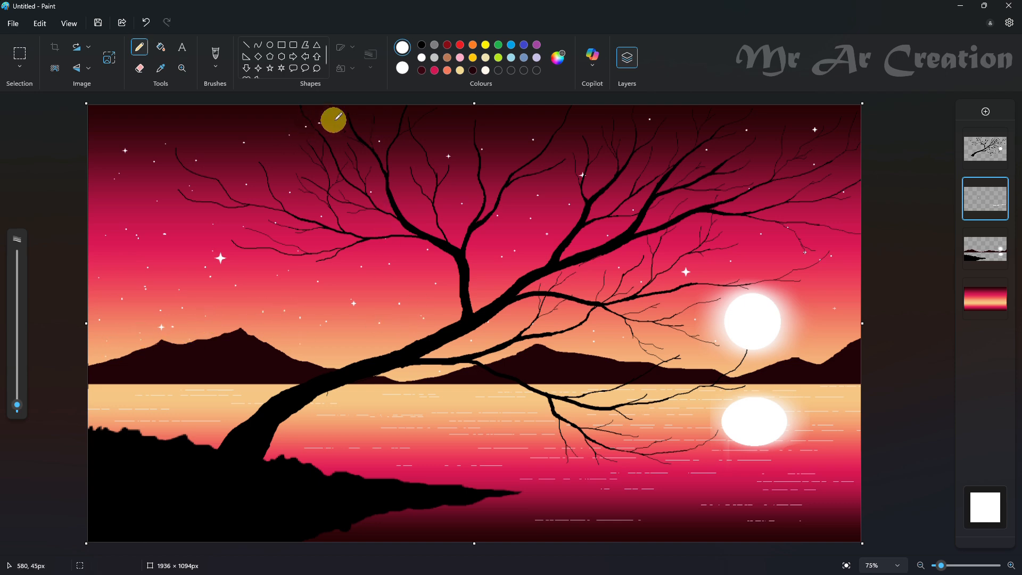
- Undo the last star dot and add fine white dots along the top of the sky and among the right branches
{"action": "key", "text": "ctrl+z"}
{"action": "left_click", "coordinate": [308, 123]}
{"action": "left_click", "coordinate": [184, 130]}
{"action": "left_click", "coordinate": [498, 119]}
{"action": "left_click", "coordinate": [793, 198]}
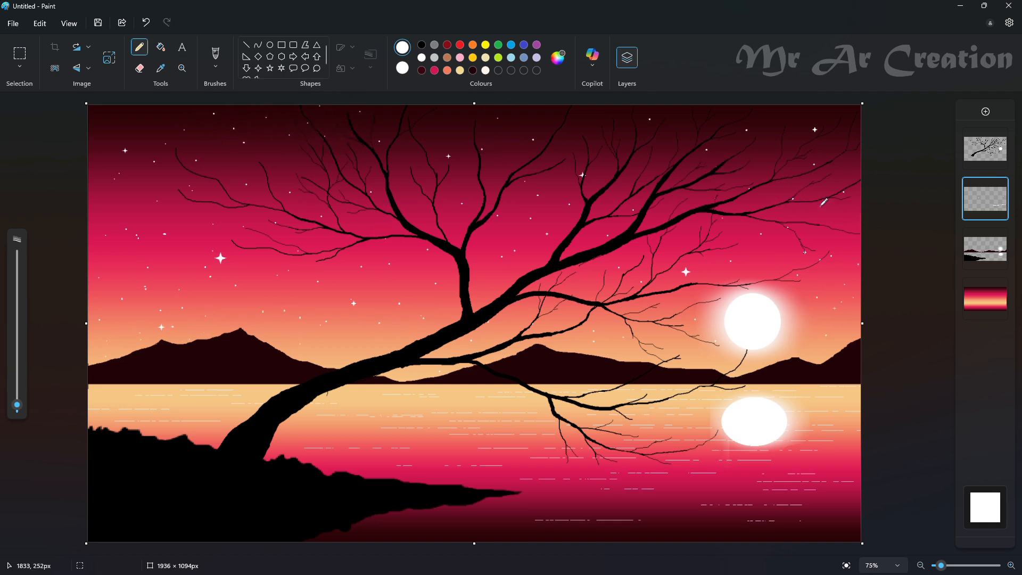